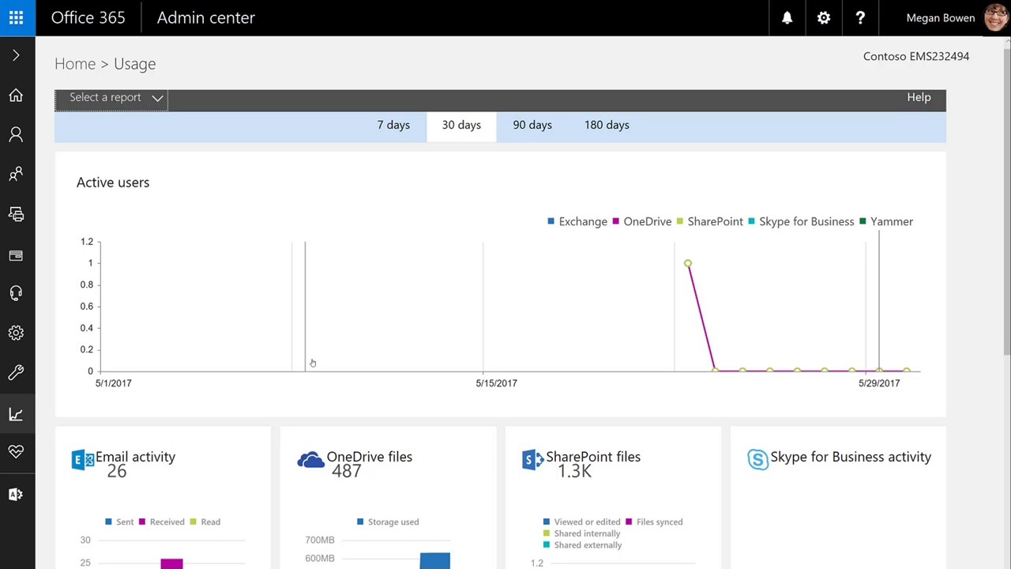
Step: Go to the admin center home page, return to the Usage page and look through its activity cards
scroll(312, 363, "up", 1)
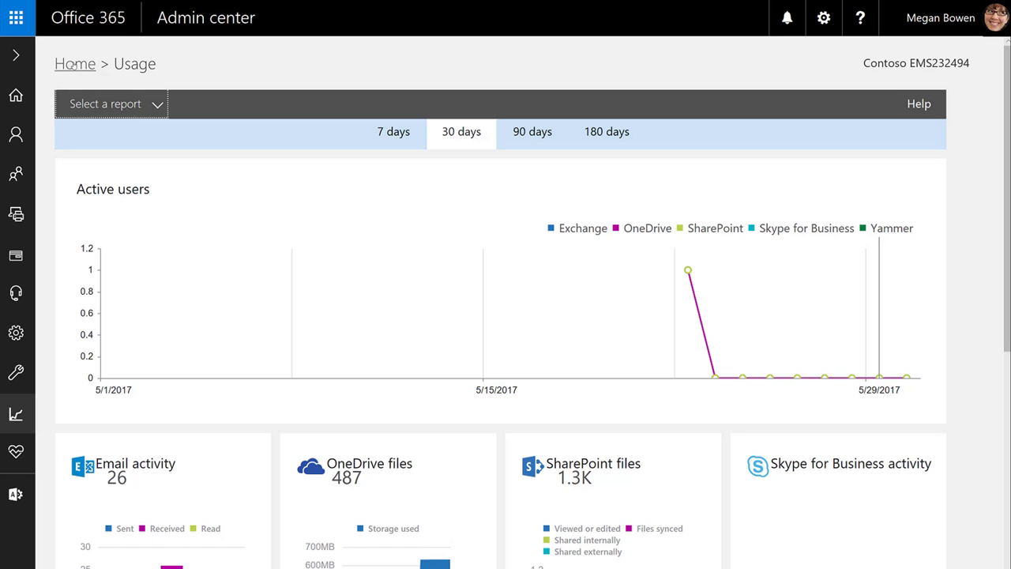
left_click(74, 64)
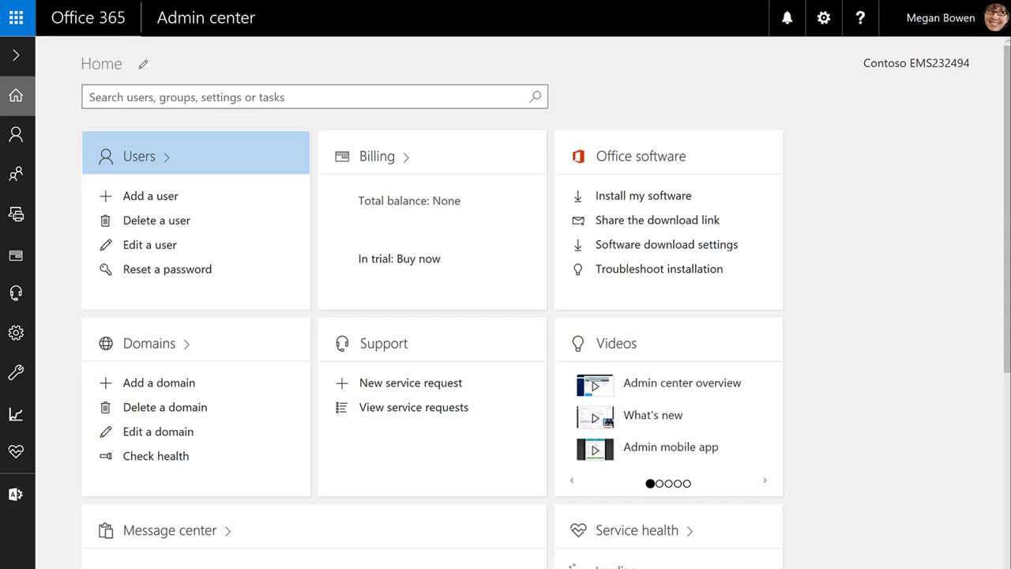
key("alt+Left")
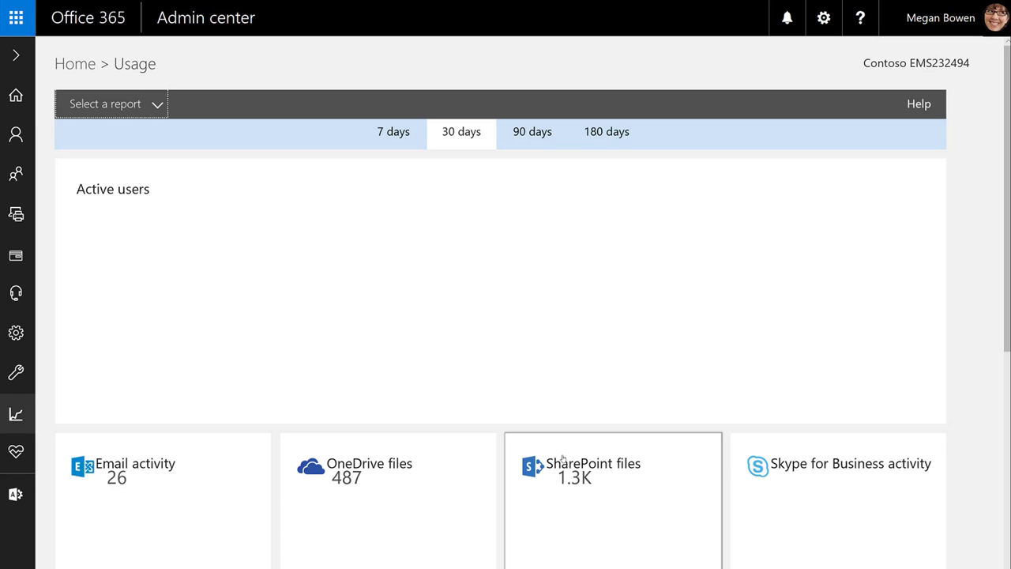
scroll(675, 448, "down", 8)
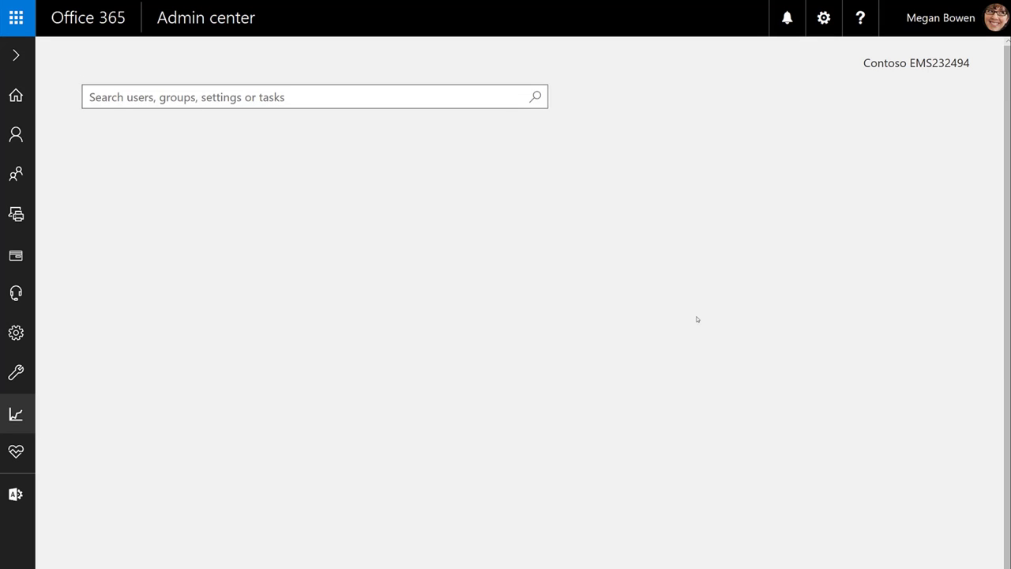
Step: Open the Service health page from the admin center home page
scroll(851, 363, "down", 1)
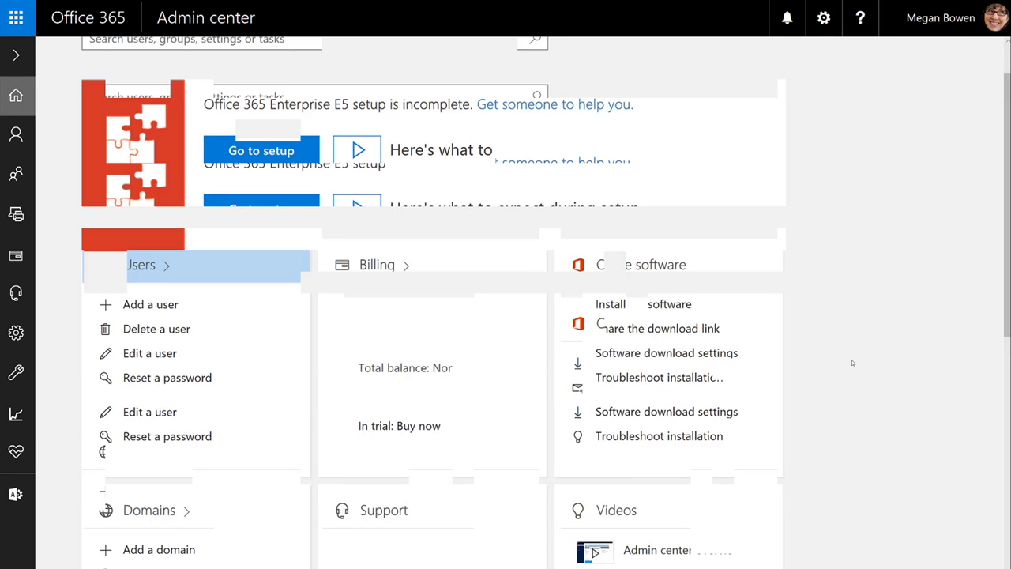
scroll(851, 363, "down", 3)
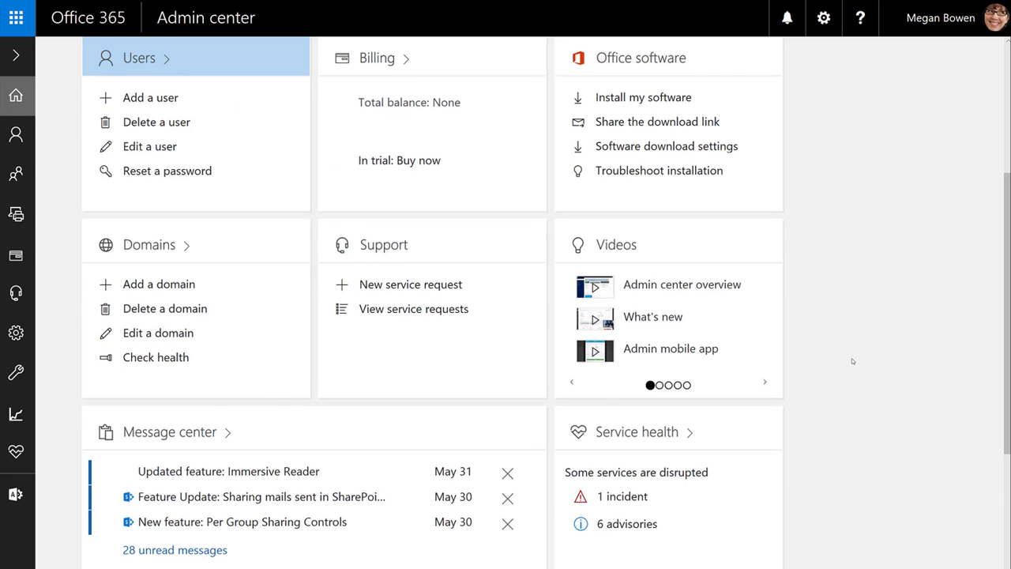
scroll(852, 361, "down", 1)
scroll(905, 361, "down", 1)
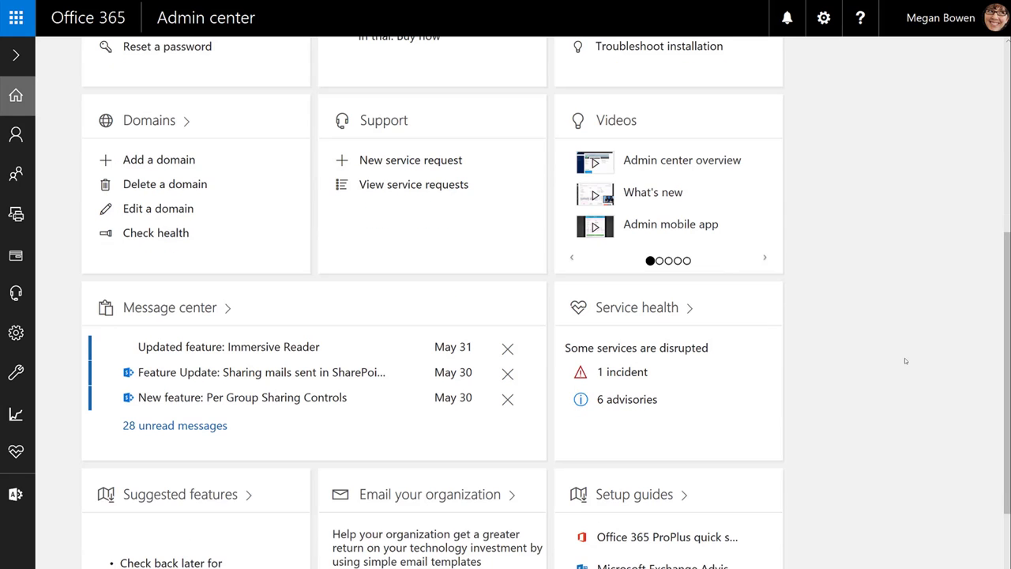
scroll(905, 361, "down", 1)
left_click(690, 257)
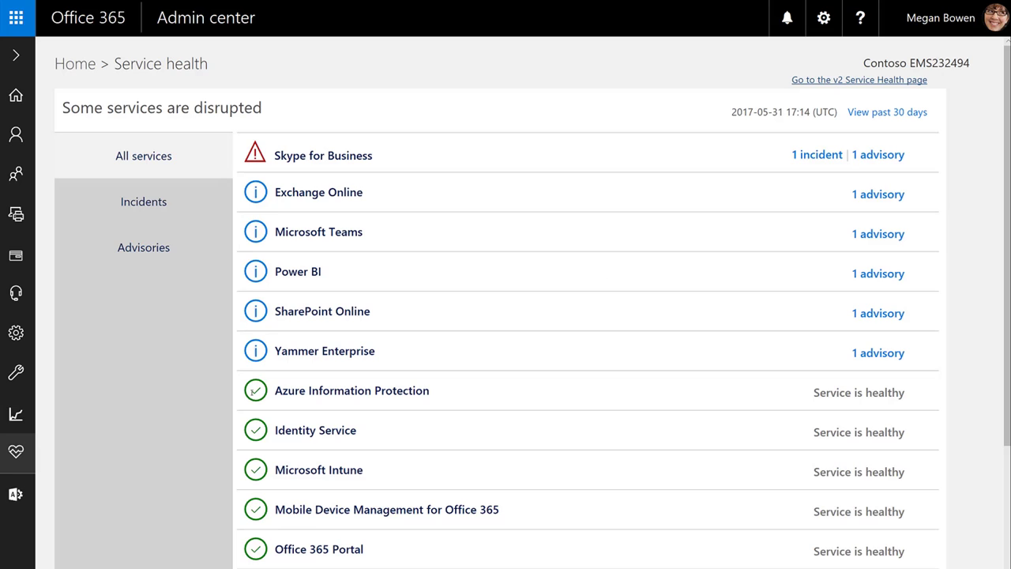
Step: Look through the health of all listed services and open the Power BI advisory
scroll(253, 391, "down", 1)
scroll(252, 391, "down", 3)
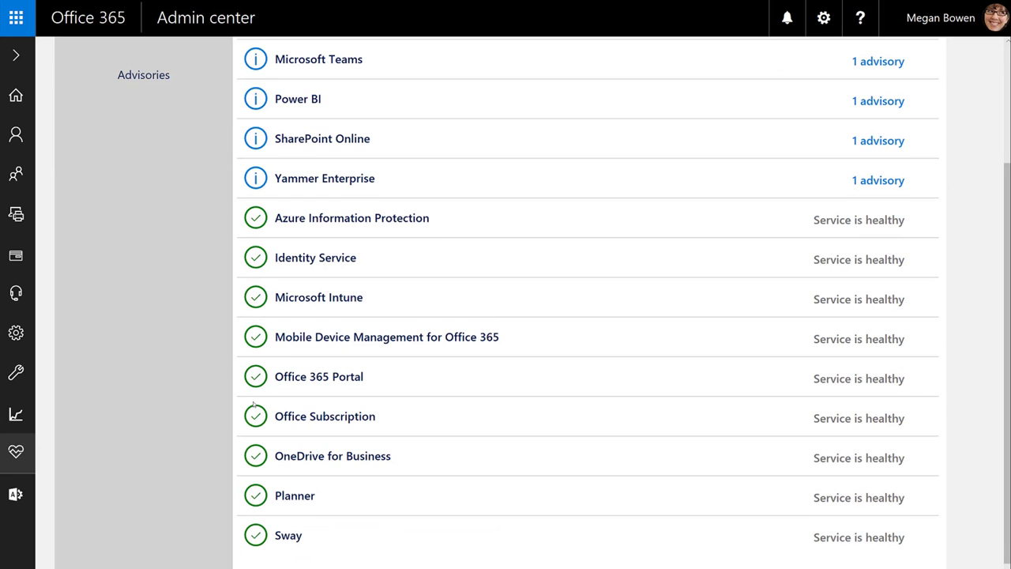
scroll(255, 330, "up", 1)
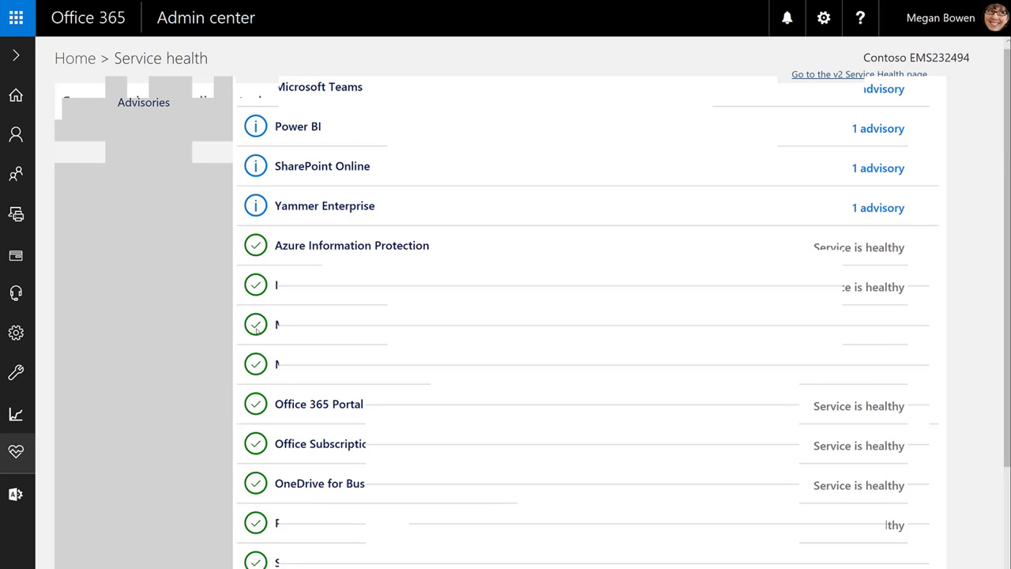
scroll(257, 330, "up", 3)
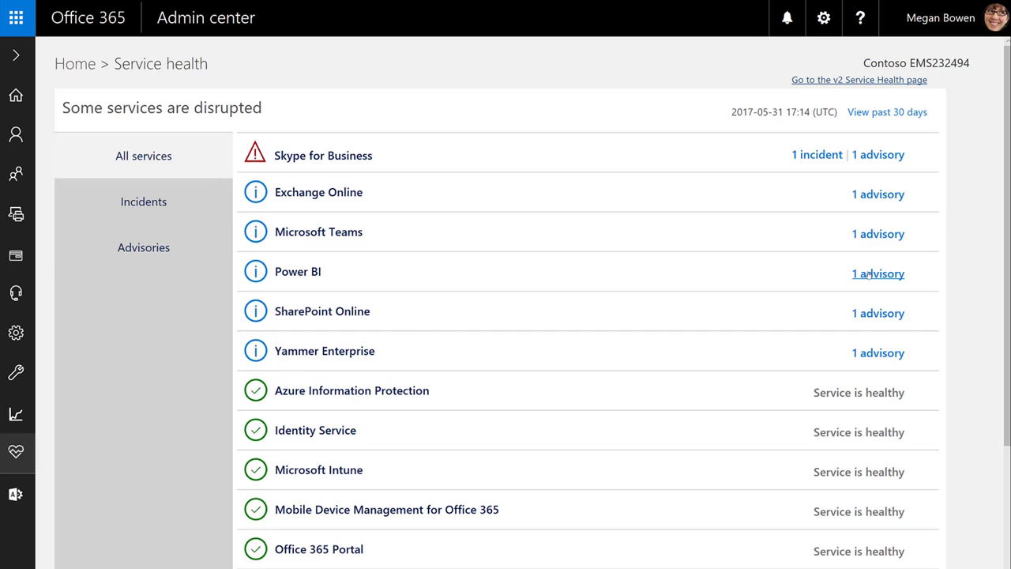
left_click(869, 273)
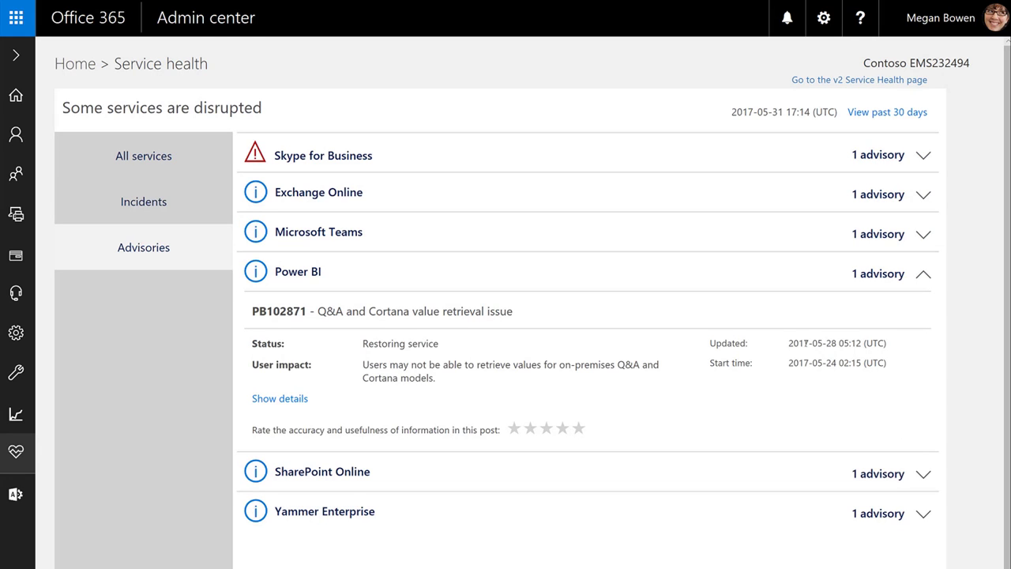
Step: Read the update time and full details of the Power BI Q&A and Cortana advisory, closing the details when done
triple_click(811, 341)
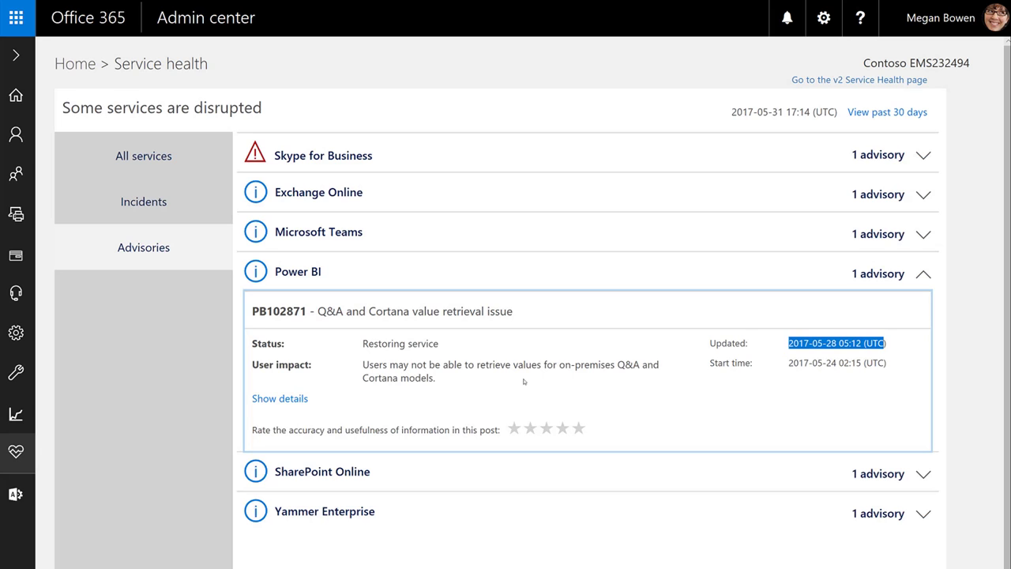
left_click(286, 398)
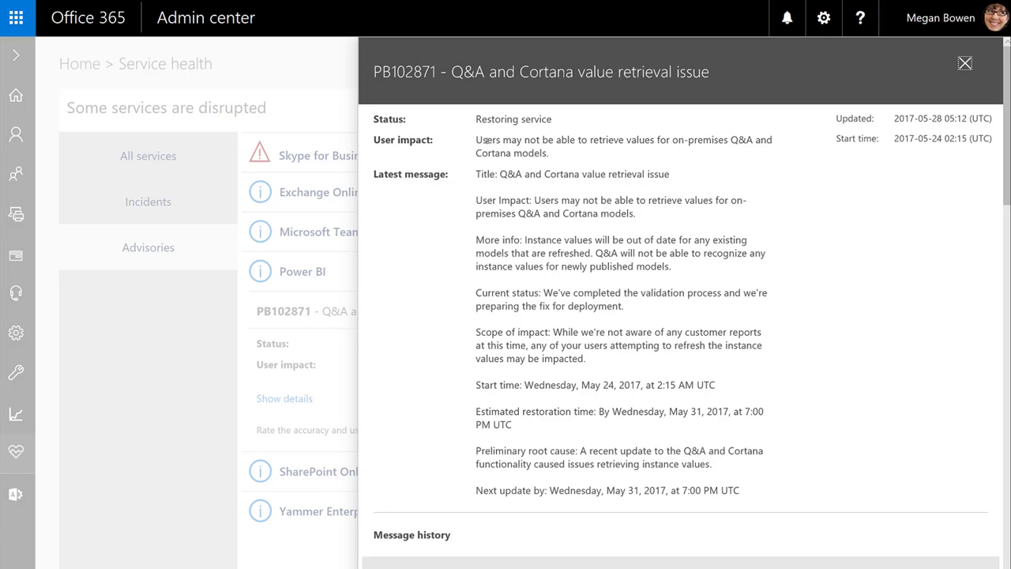
left_click_drag(477, 174, 544, 175)
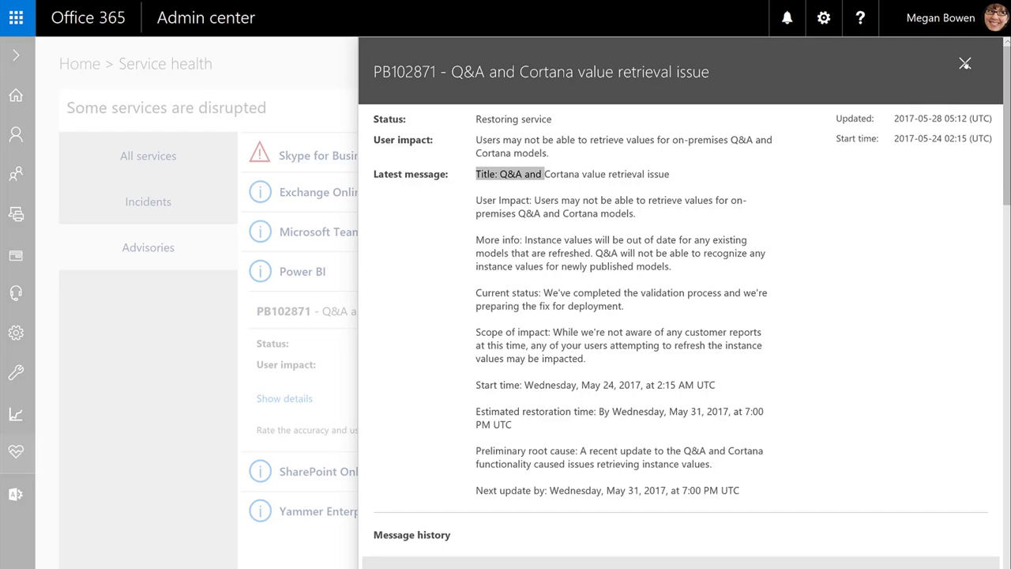
left_click(964, 64)
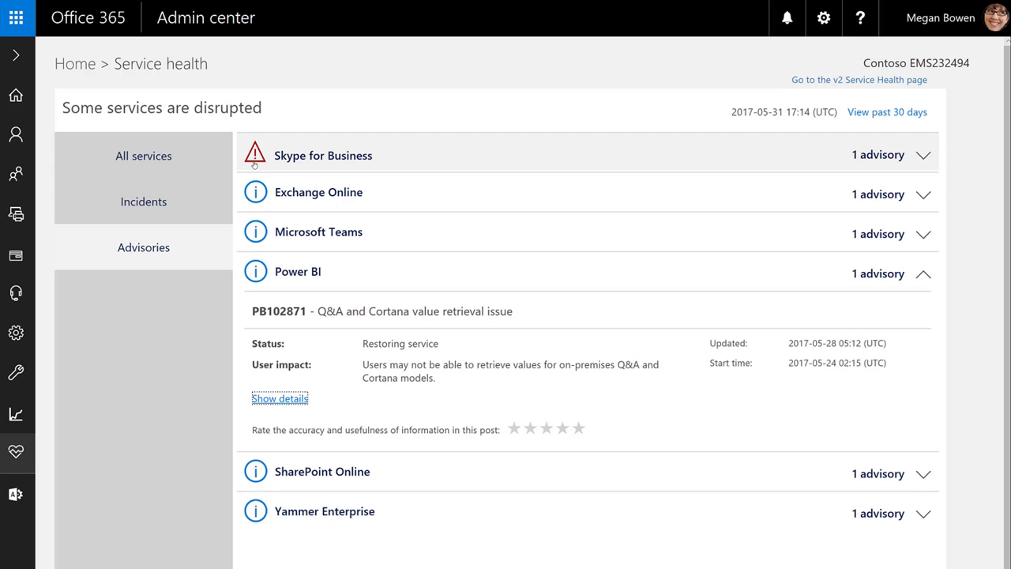
Step: Expand the Skype for Business advisory, read its user impact, full details and message history, and close the details
left_click(923, 154)
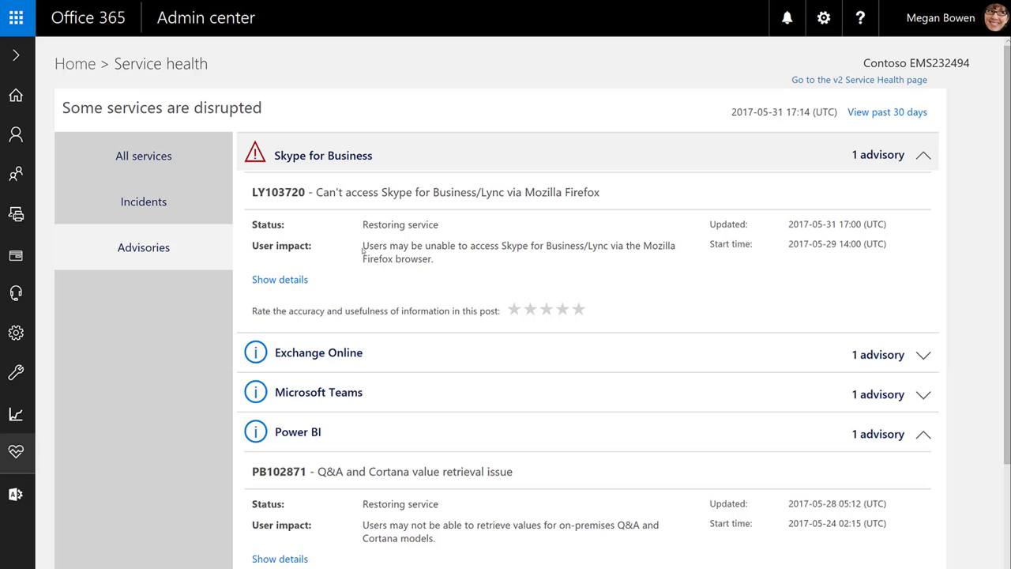
left_click_drag(255, 244, 346, 245)
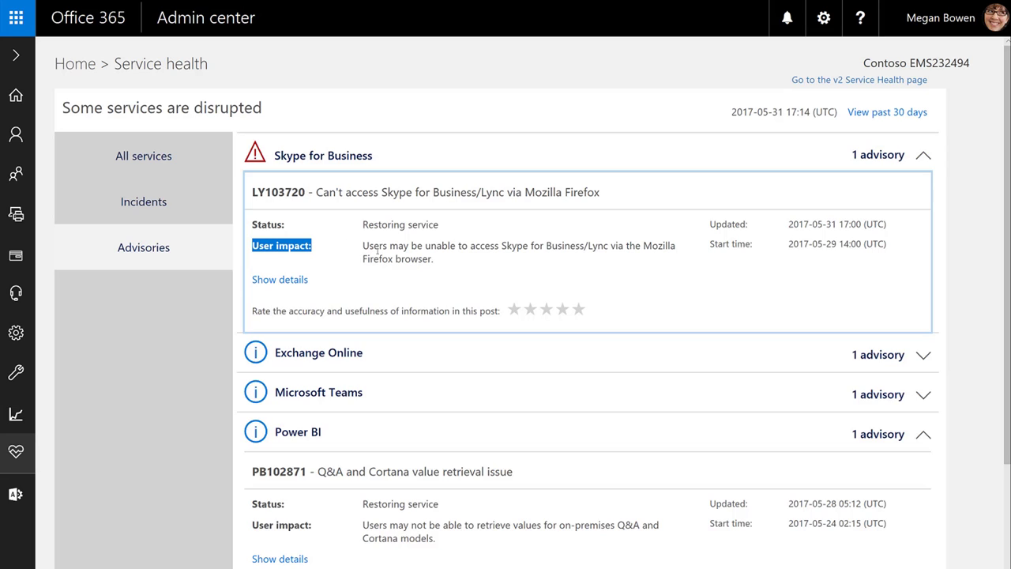
left_click(388, 259)
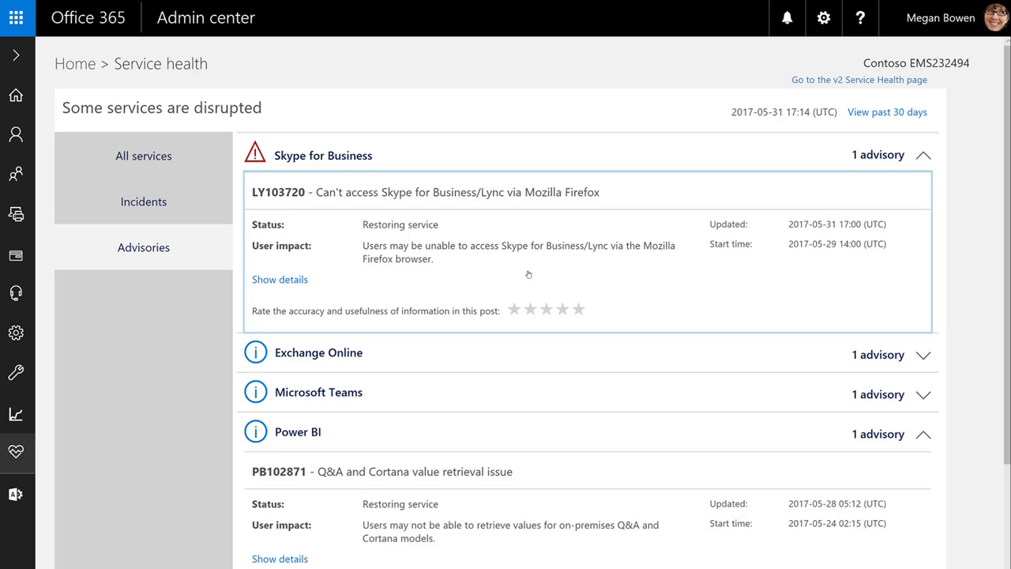
left_click(278, 280)
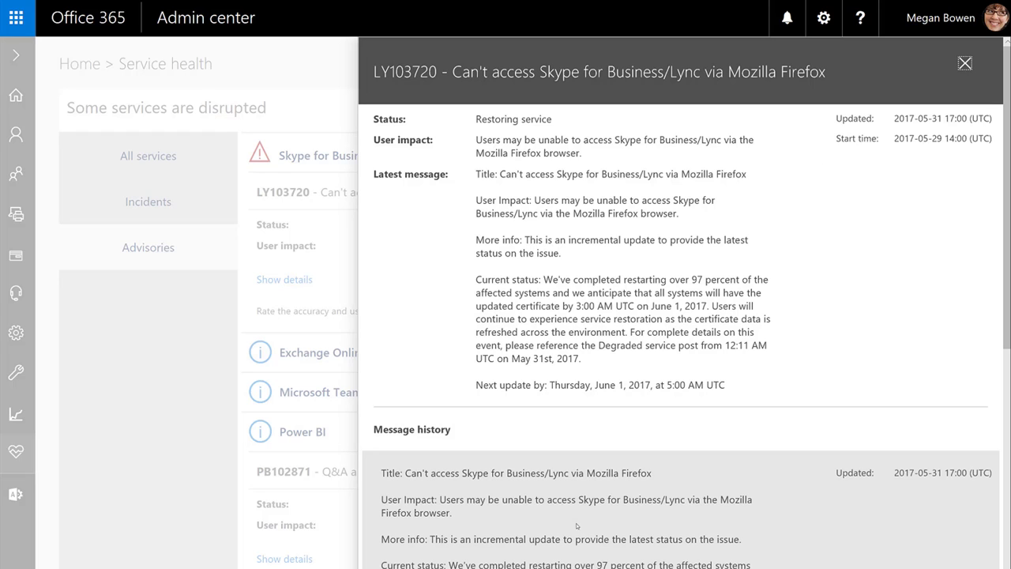
scroll(577, 526, "down", 2)
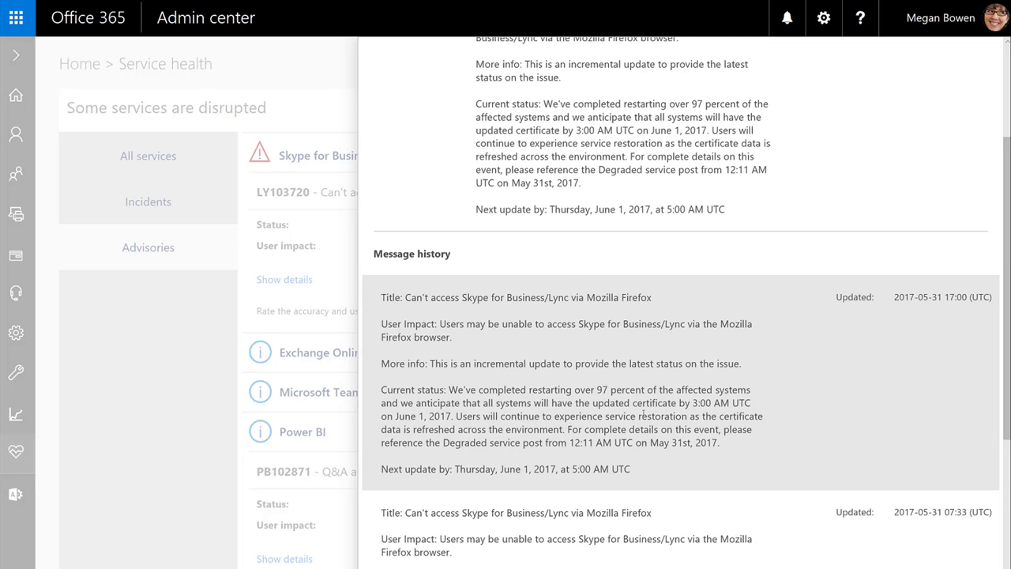
scroll(643, 413, "up", 2)
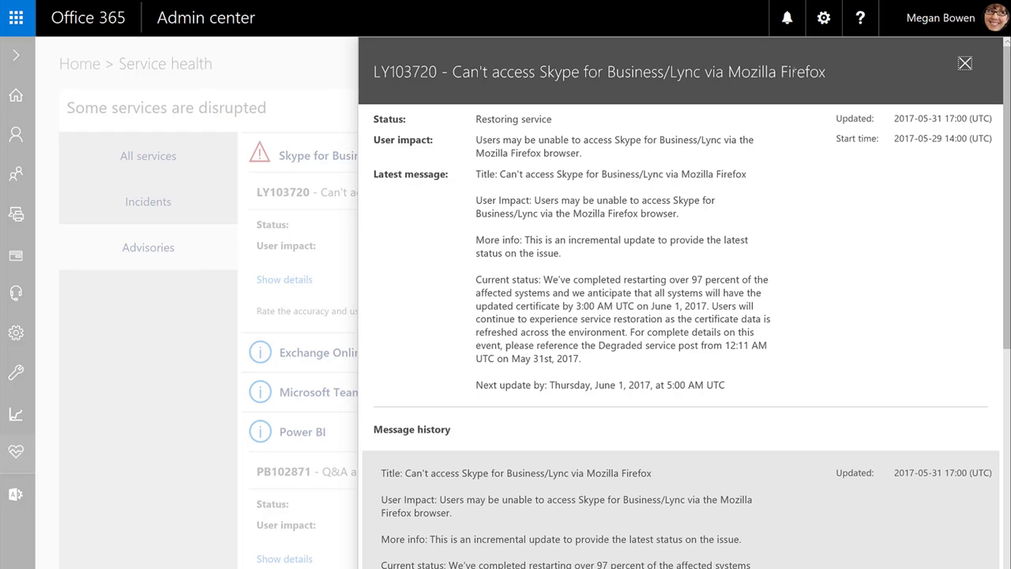
left_click(964, 63)
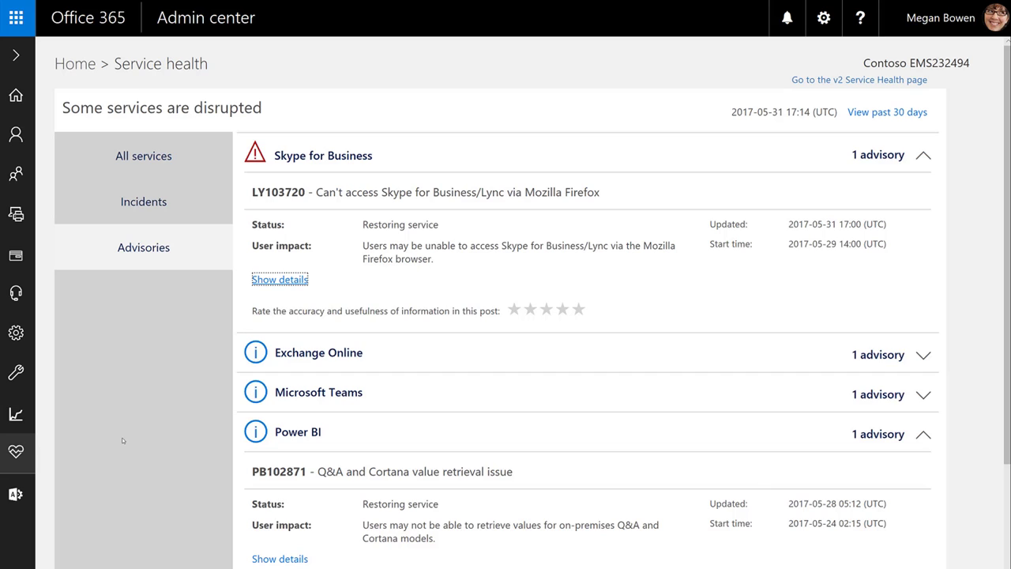
Step: Show the list of specialised admin centers in the expanded navigation and open the Exchange admin center
left_click(18, 493)
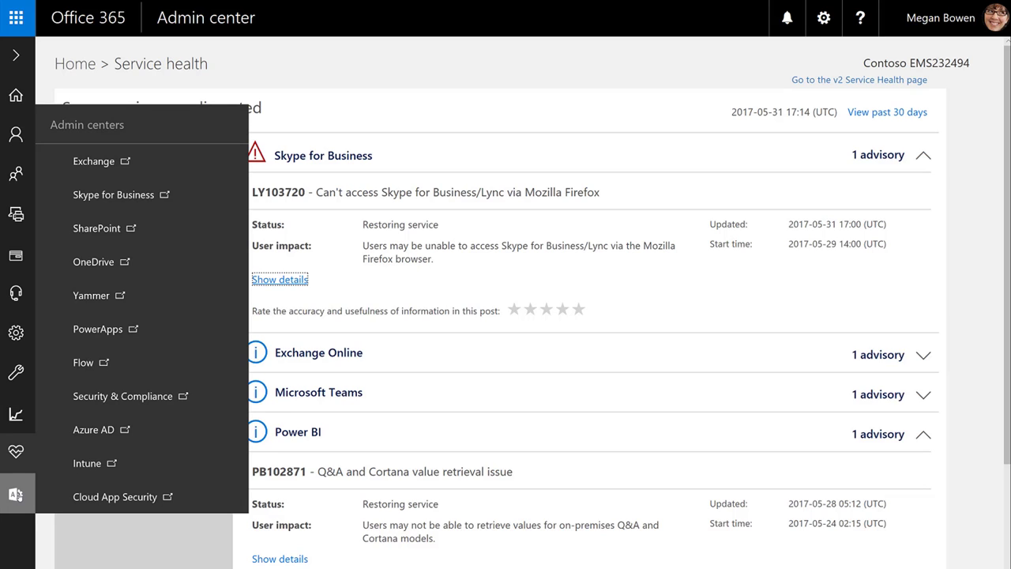
left_click(18, 57)
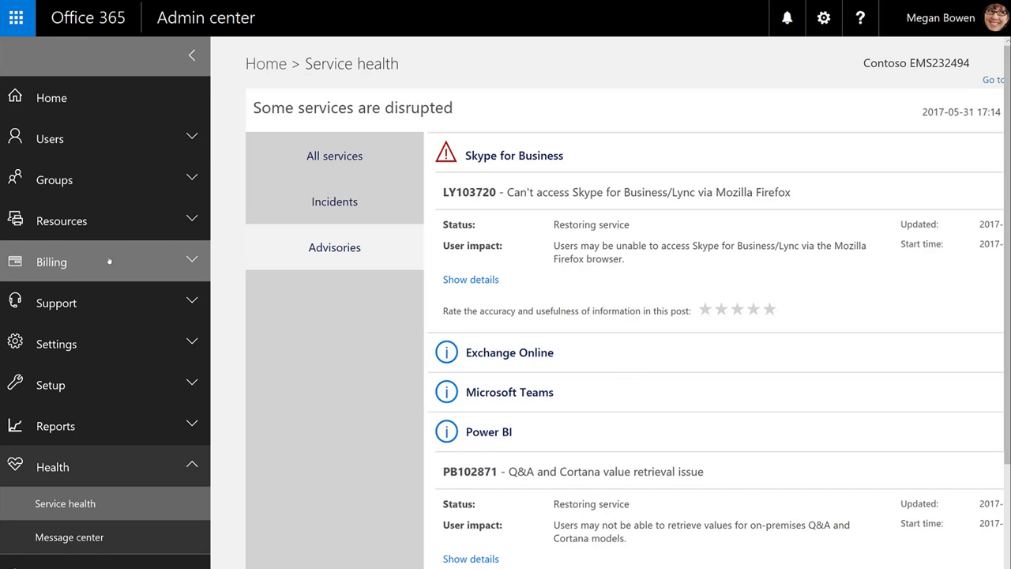
scroll(109, 261, "down", 2)
scroll(128, 320, "down", 5)
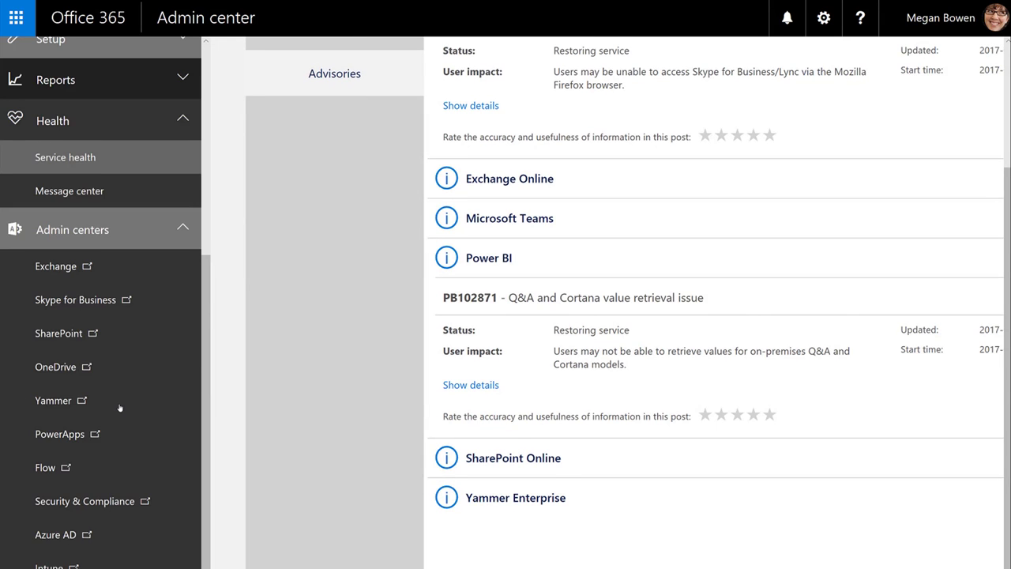
scroll(121, 408, "down", 1)
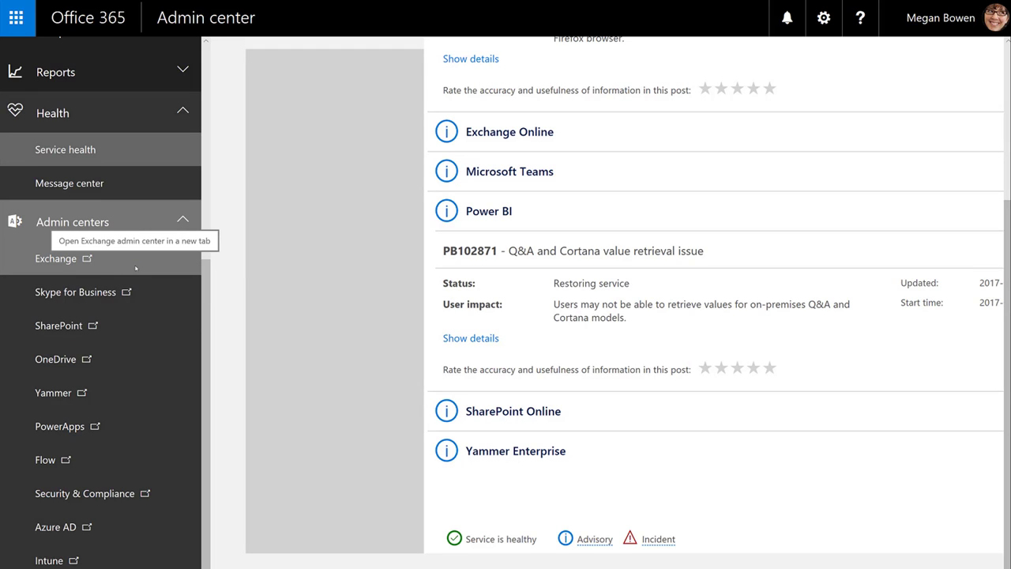
left_click(128, 265)
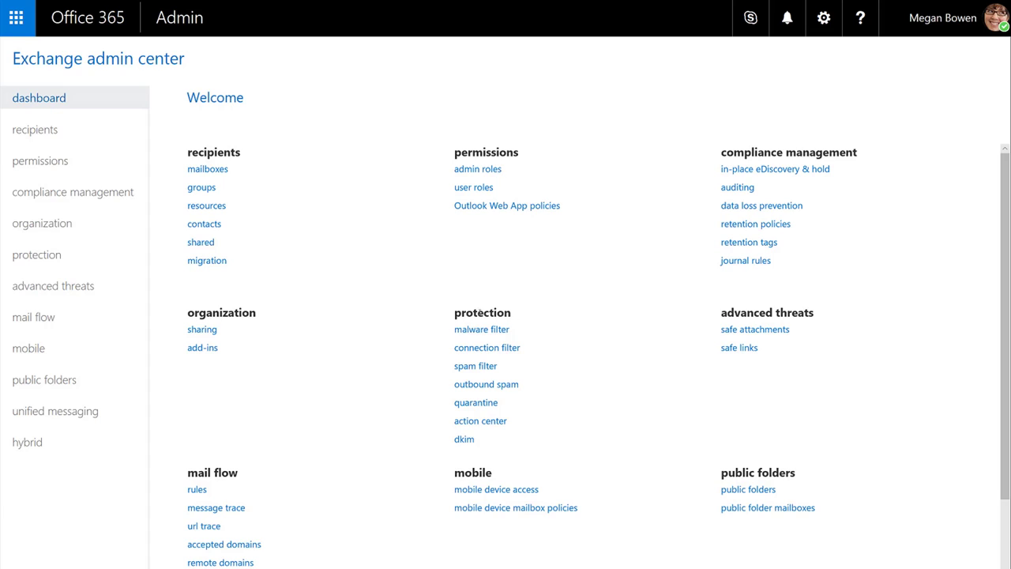
left_click_drag(472, 311, 490, 313)
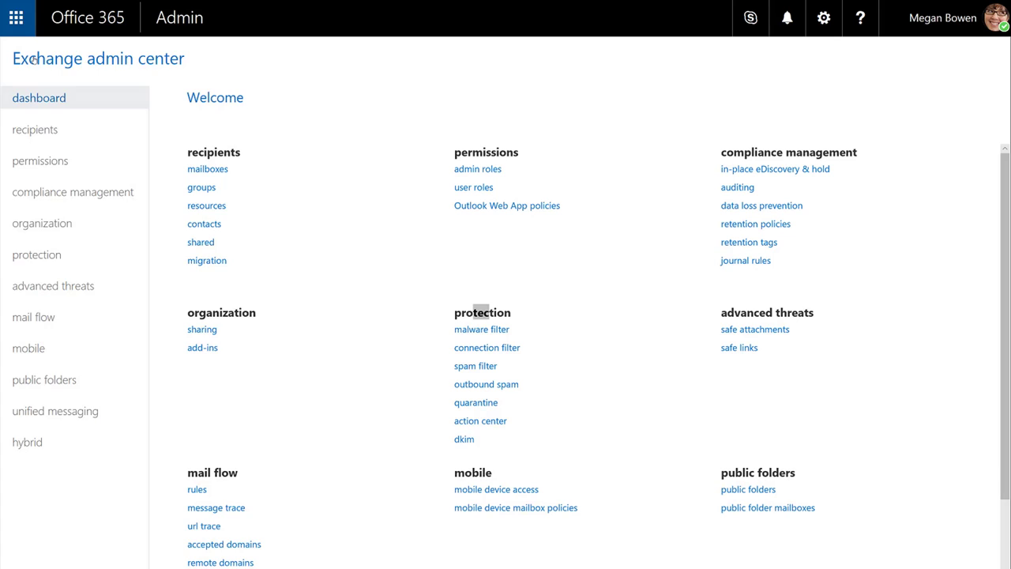
left_click(16, 18)
left_click(290, 96)
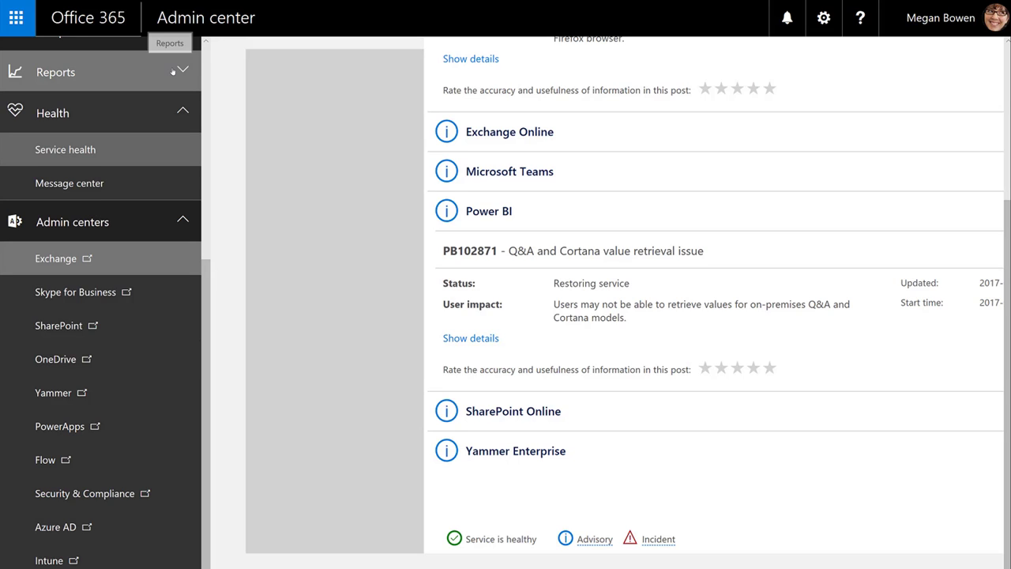
Step: Return to the Service health page with the navigation collapsed and open the Security & Compliance center
scroll(151, 177, "up", 5)
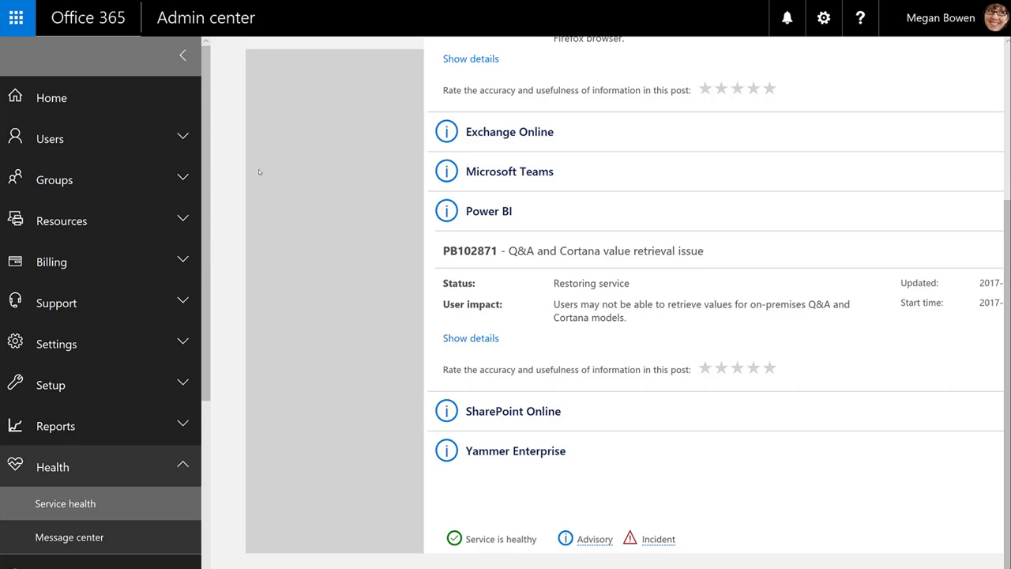
scroll(419, 332, "up", 1)
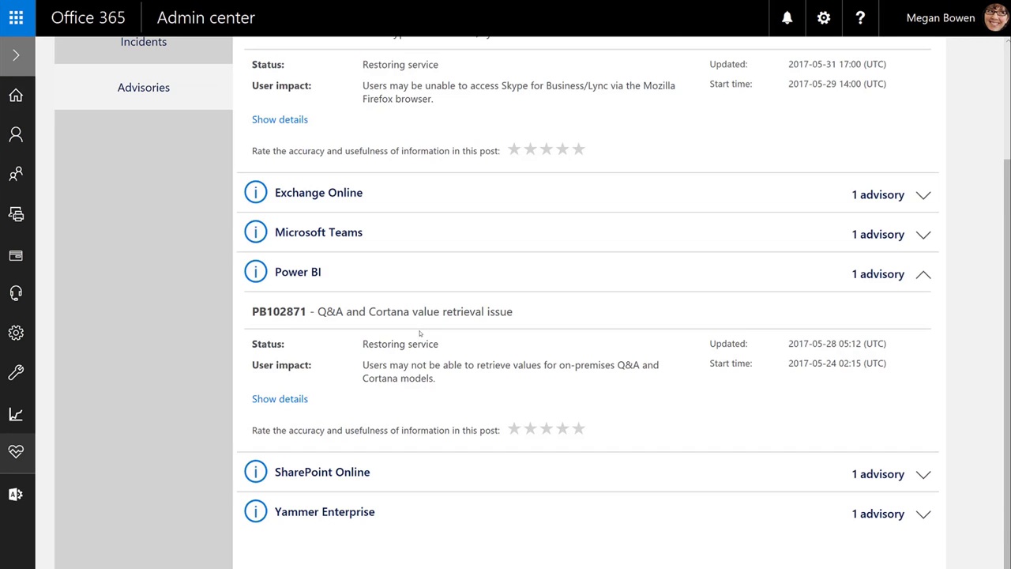
scroll(419, 333, "up", 3)
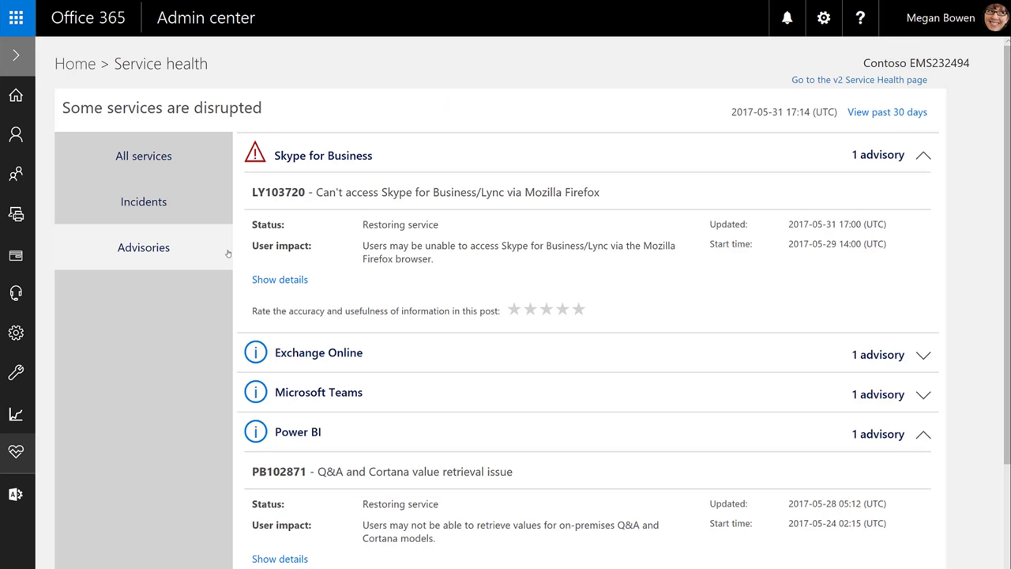
left_click(16, 17)
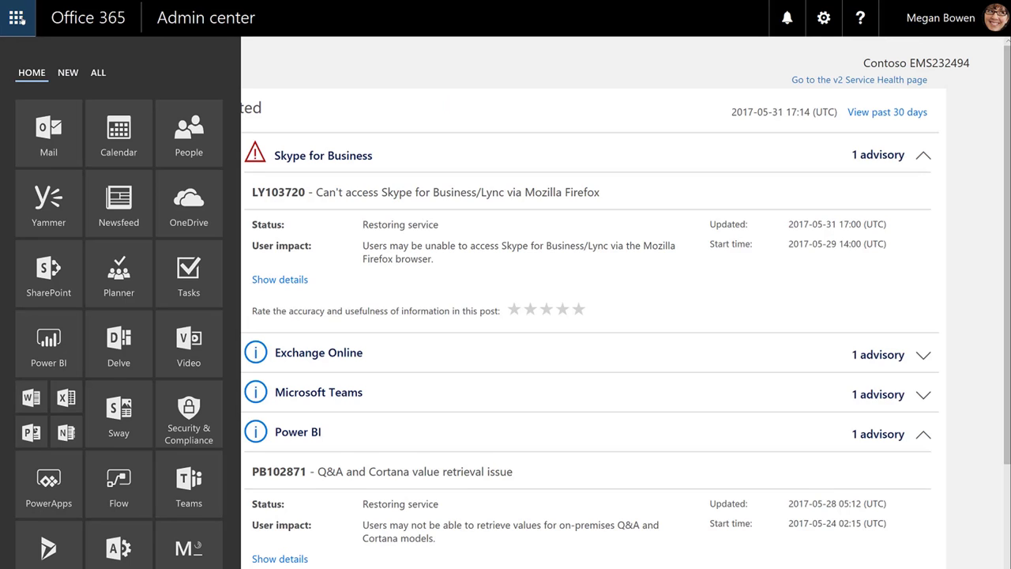
left_click(197, 417)
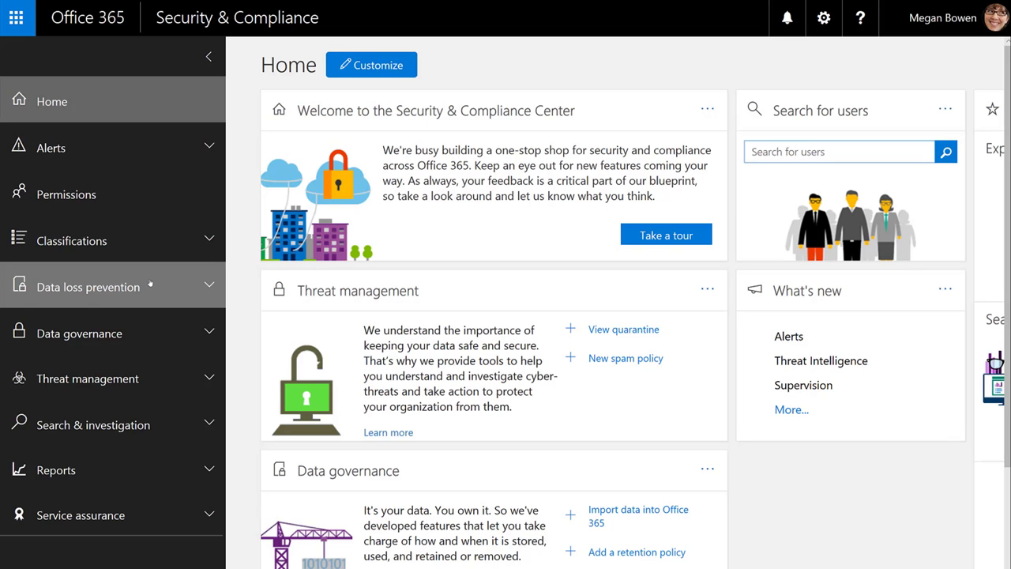
Step: Open the advanced alerts management page of the Security & Compliance center and continue to Advanced Security Management
left_click(209, 148)
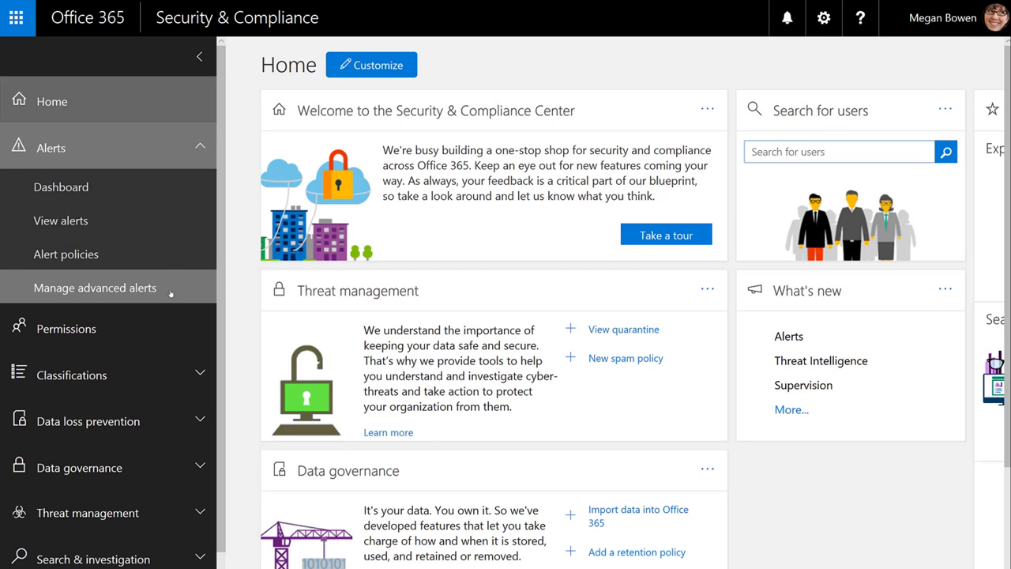
left_click(172, 289)
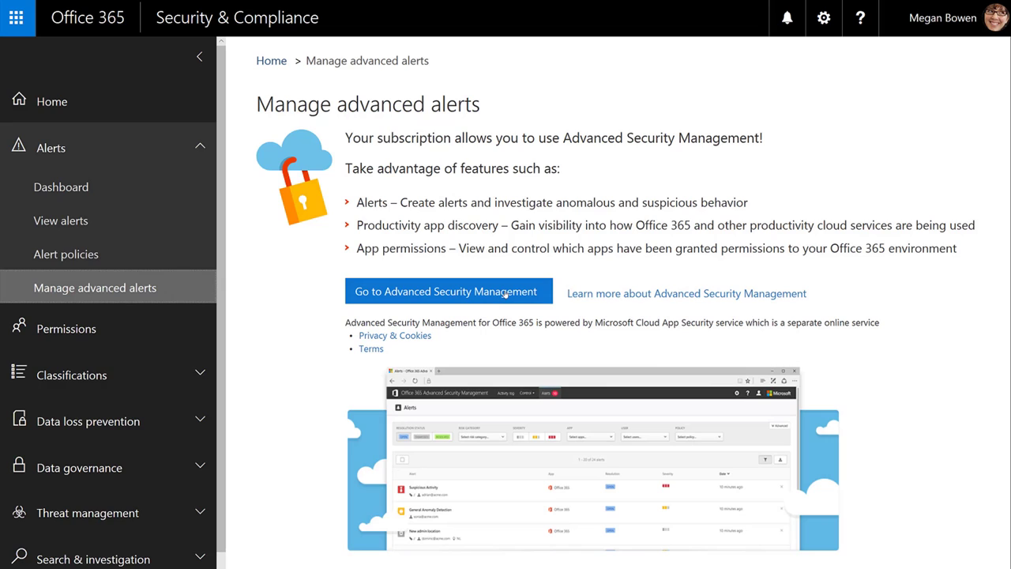
left_click(504, 293)
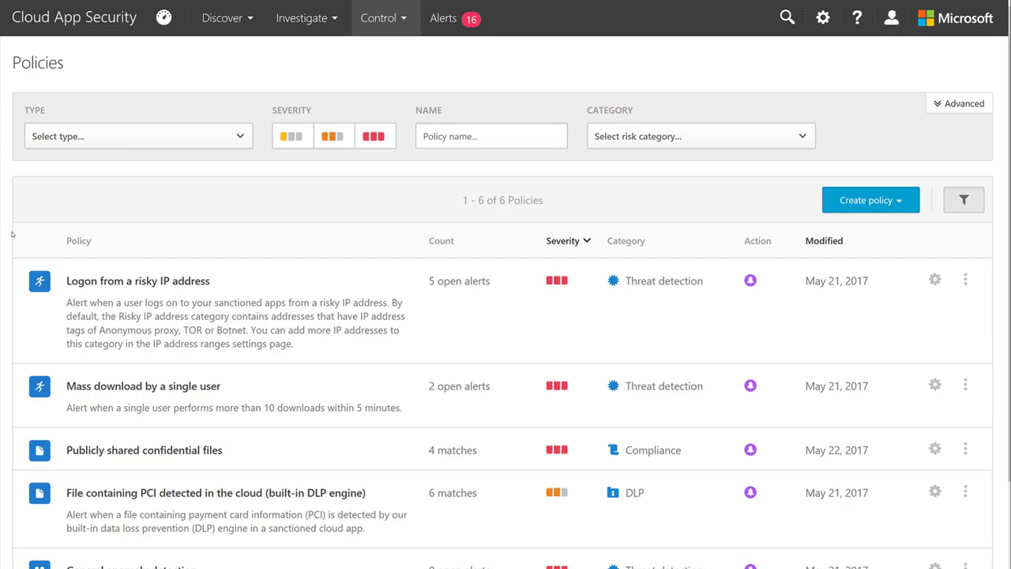
Step: Look through the Policies list in Cloud App Security, from the risky IP logon policy to Cloud Discovery anomaly detection
scroll(12, 234, "down", 1)
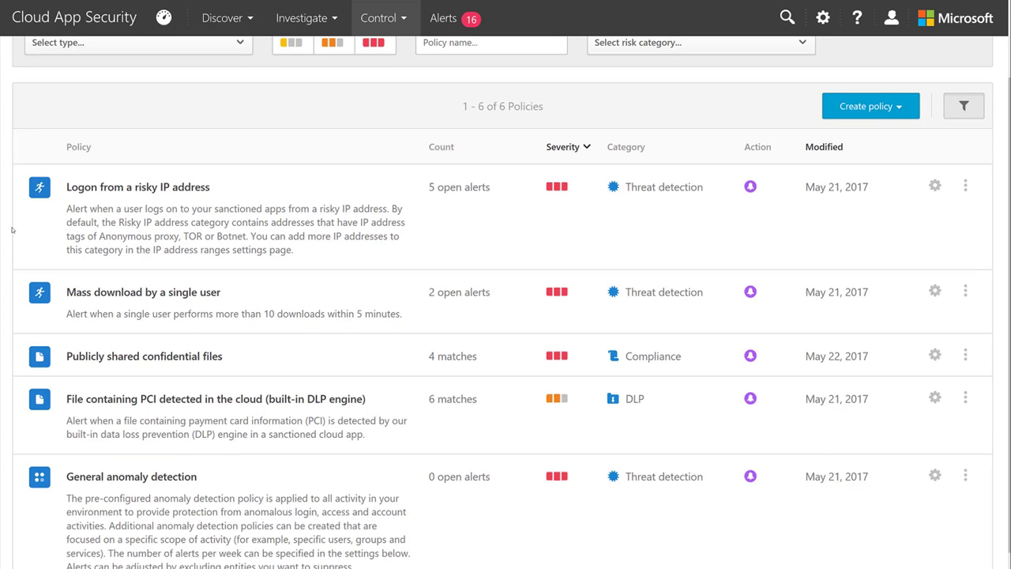
scroll(12, 230, "up", 1)
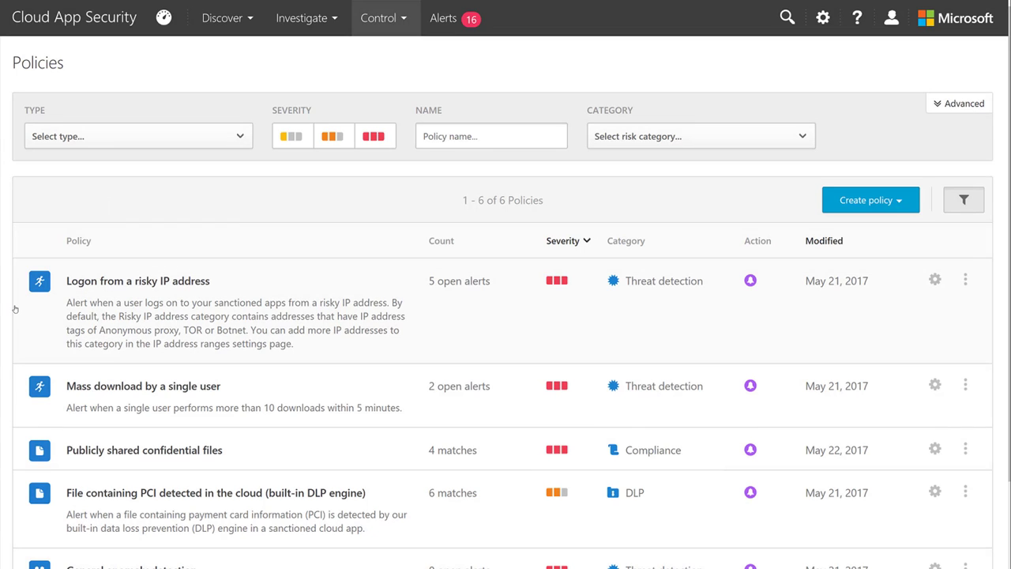
scroll(14, 309, "down", 1)
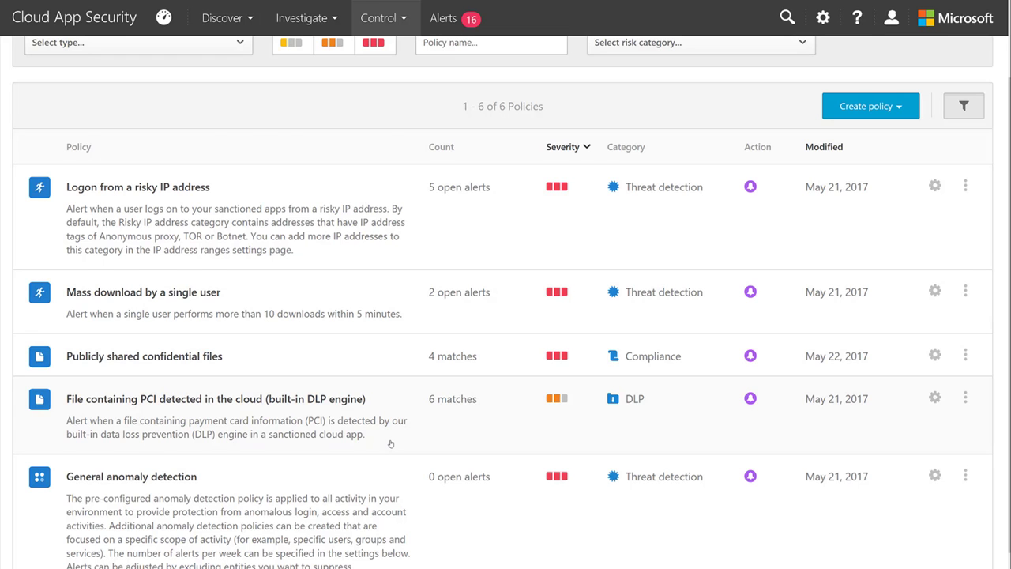
scroll(390, 444, "down", 1)
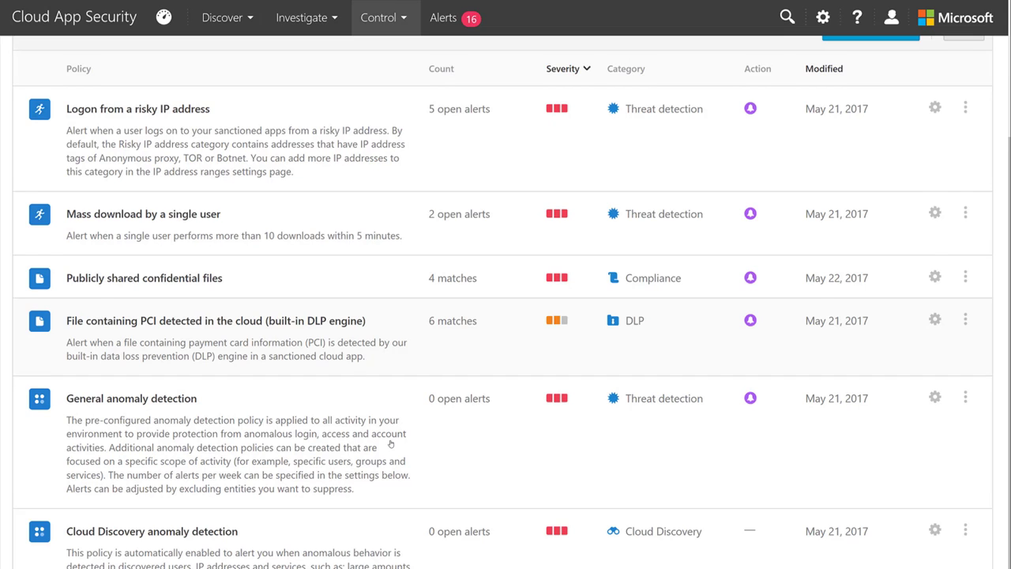
scroll(390, 444, "down", 1)
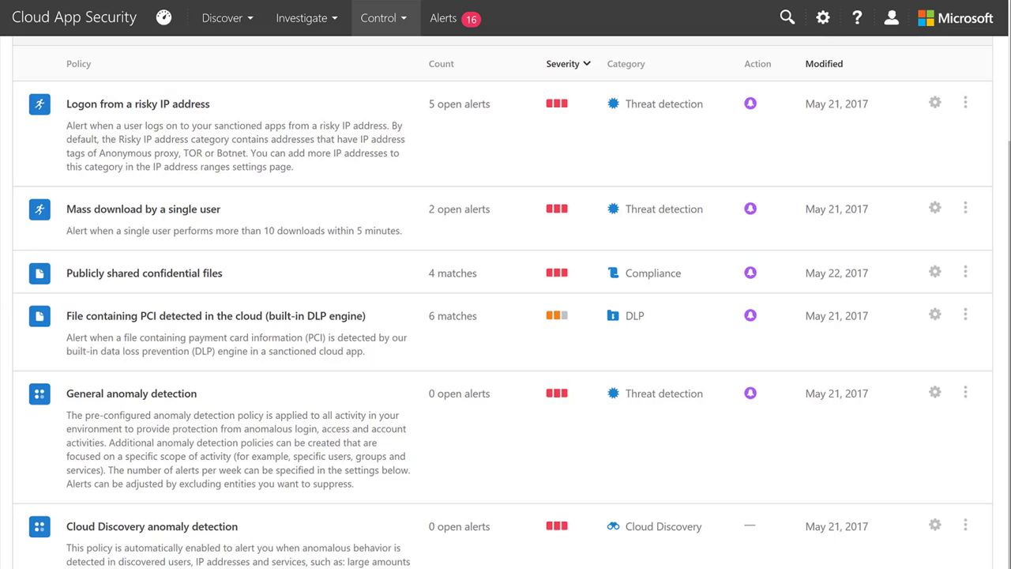
Step: Open the settings of the "Mass download by a single user" policy and view its severity options without changing them
left_click(935, 208)
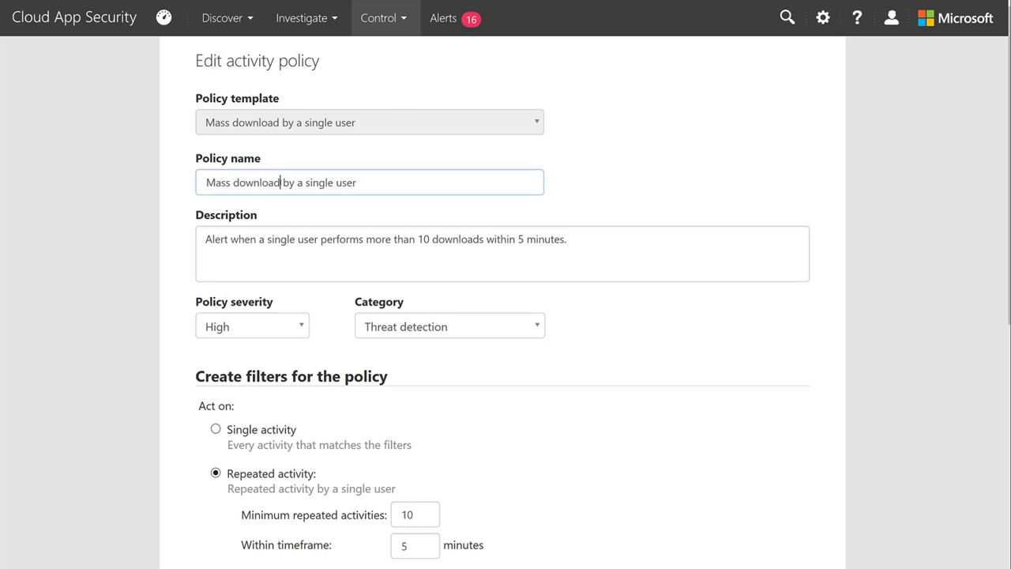
left_click(276, 183)
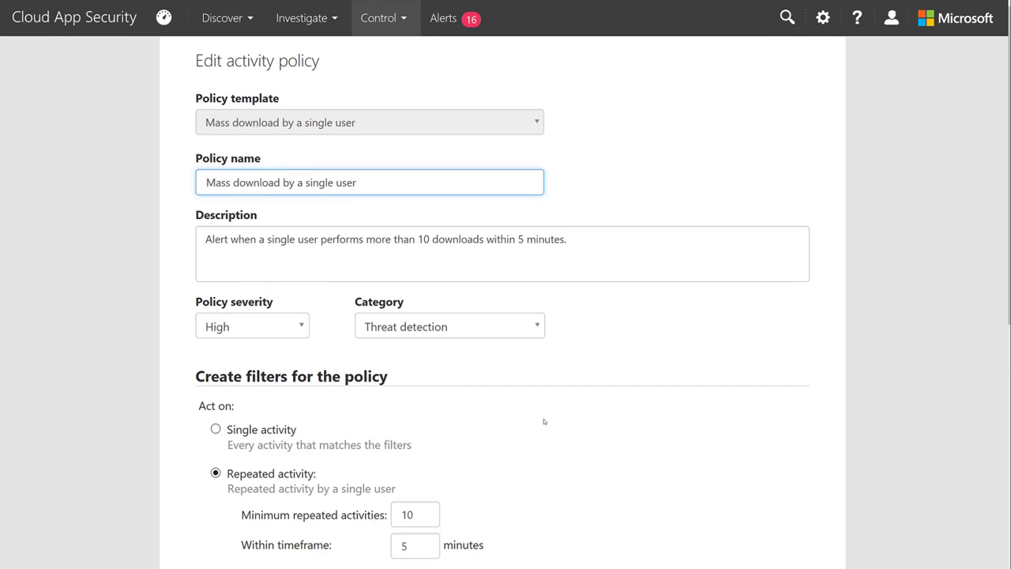
scroll(544, 422, "down", 1)
left_click(288, 233)
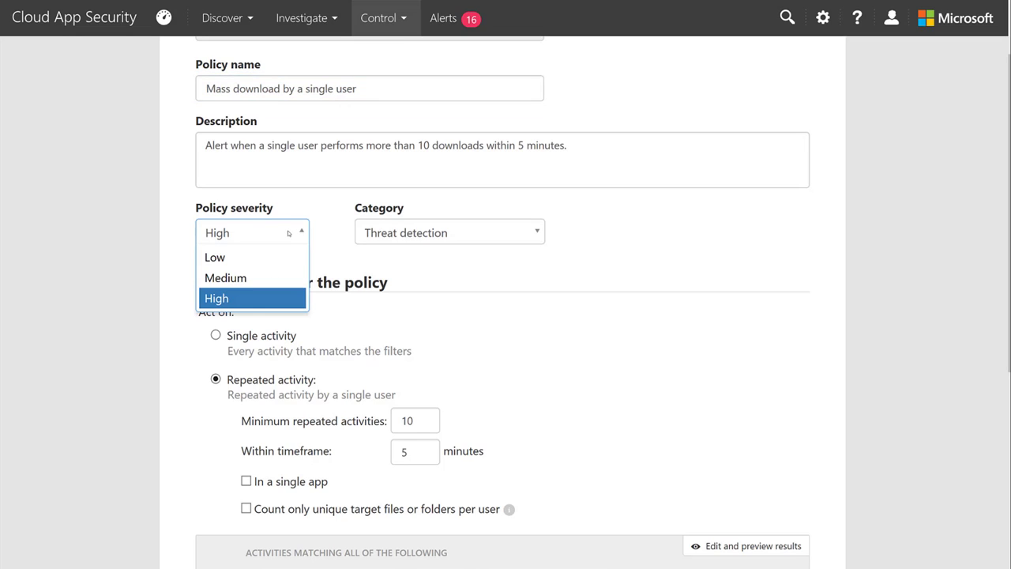
left_click(610, 247)
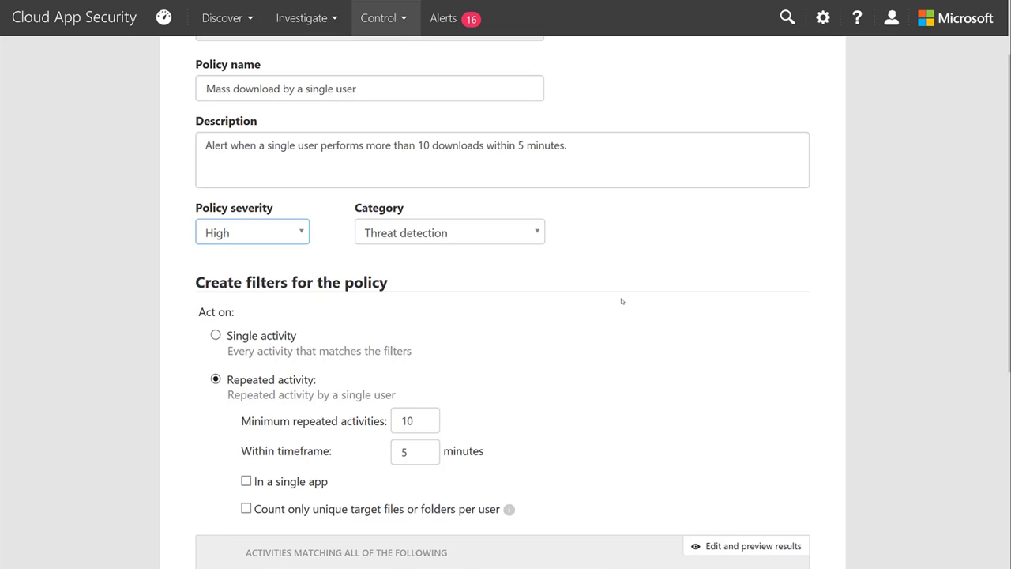
Step: Read through the policy's repeated-activity filters, matching-activity rule and alert settings down to the Governance section
scroll(622, 301, "down", 1)
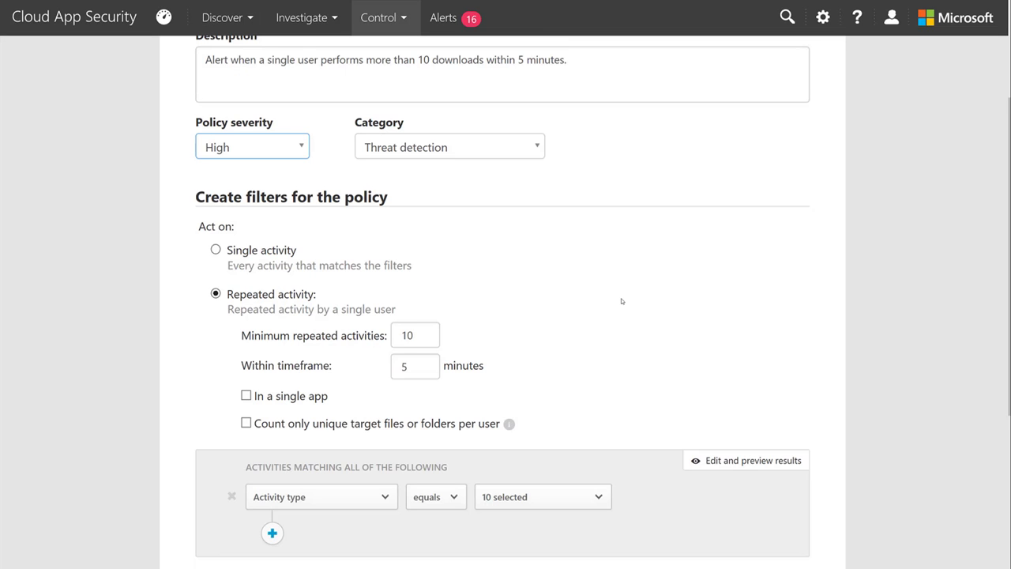
scroll(315, 308, "down", 2)
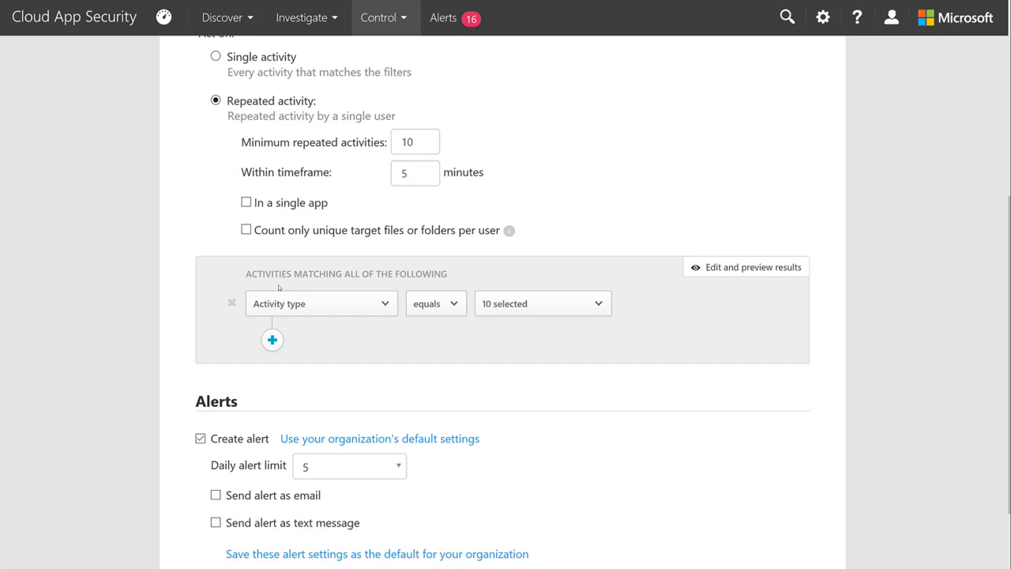
scroll(278, 285, "up", 1)
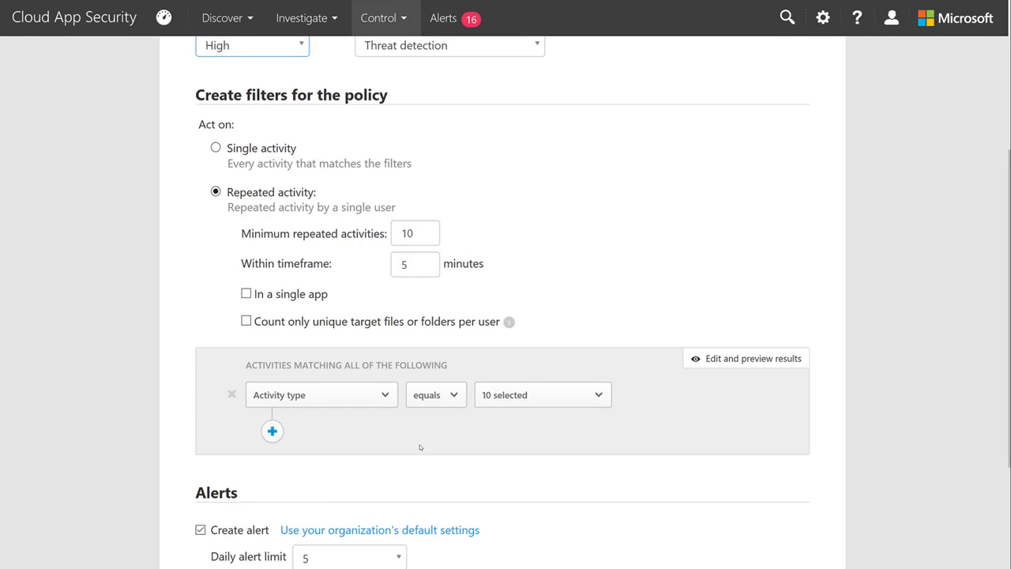
scroll(659, 454, "down", 1)
scroll(659, 454, "down", 2)
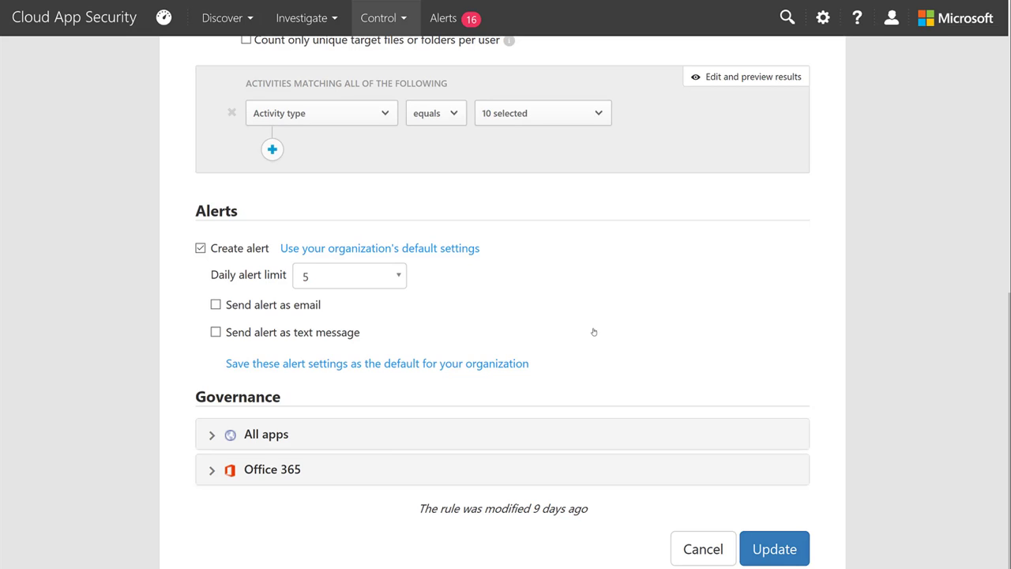
scroll(558, 354, "down", 1)
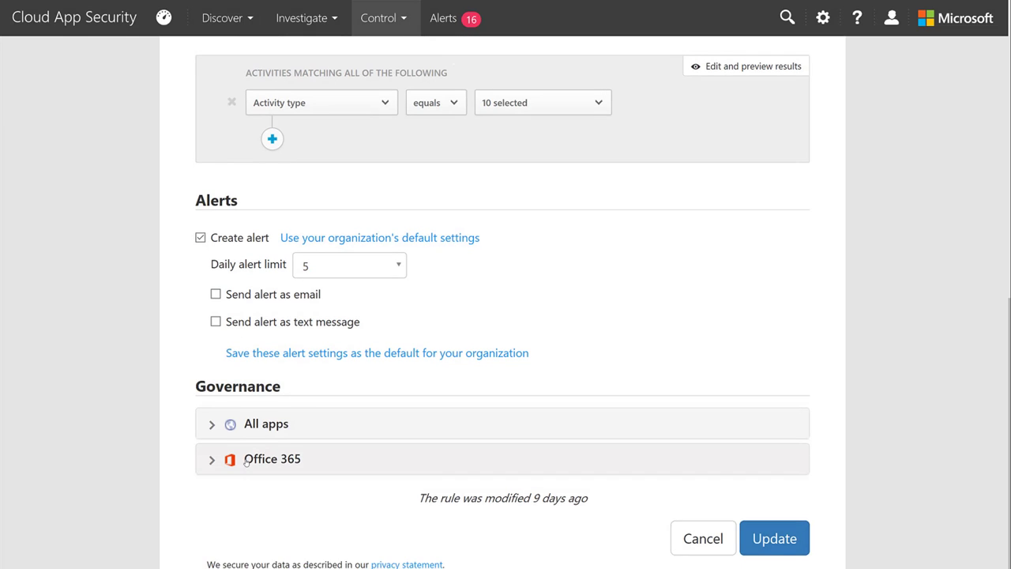
Step: Expand the Office 365 governance actions of the policy and examine them together with the alert options
left_click(196, 466)
scroll(194, 467, "down", 1)
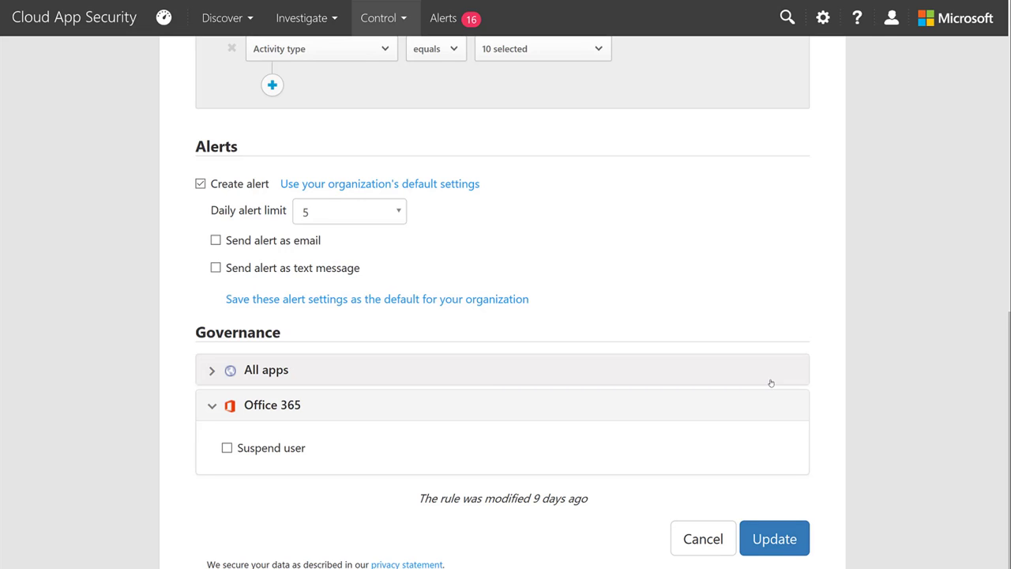
scroll(617, 371, "up", 1)
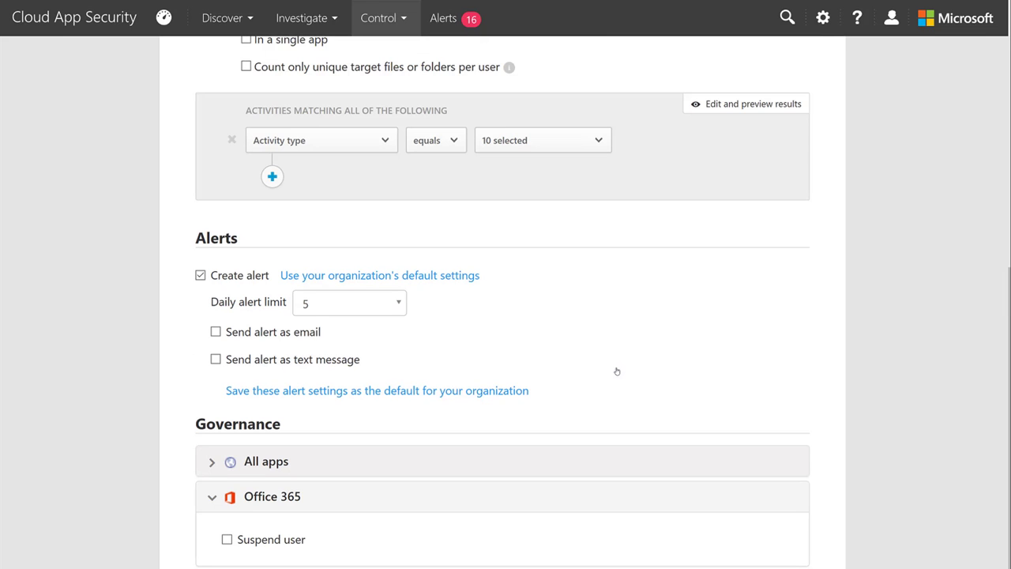
scroll(617, 372, "down", 1)
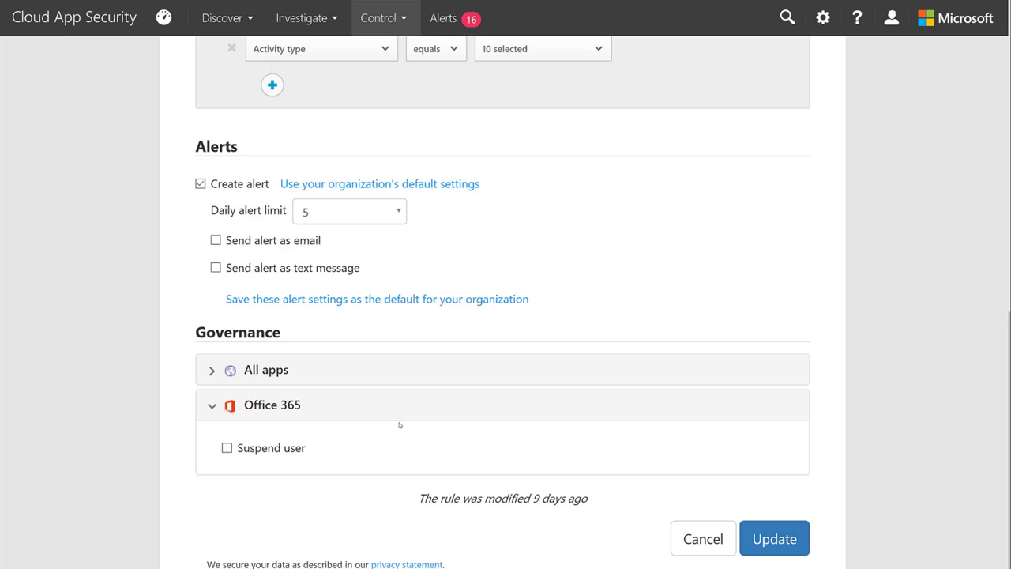
Step: Review the policy's activity thresholds and filter conditions once more, ending at its template, name and description
scroll(399, 425, "up", 2)
scroll(410, 425, "up", 2)
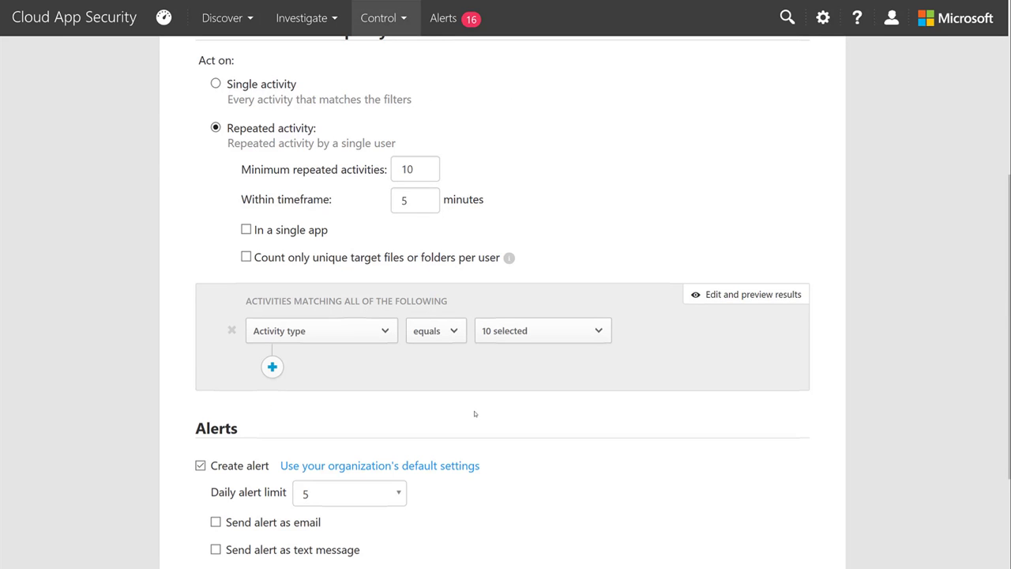
scroll(474, 414, "up", 2)
scroll(474, 414, "up", 1)
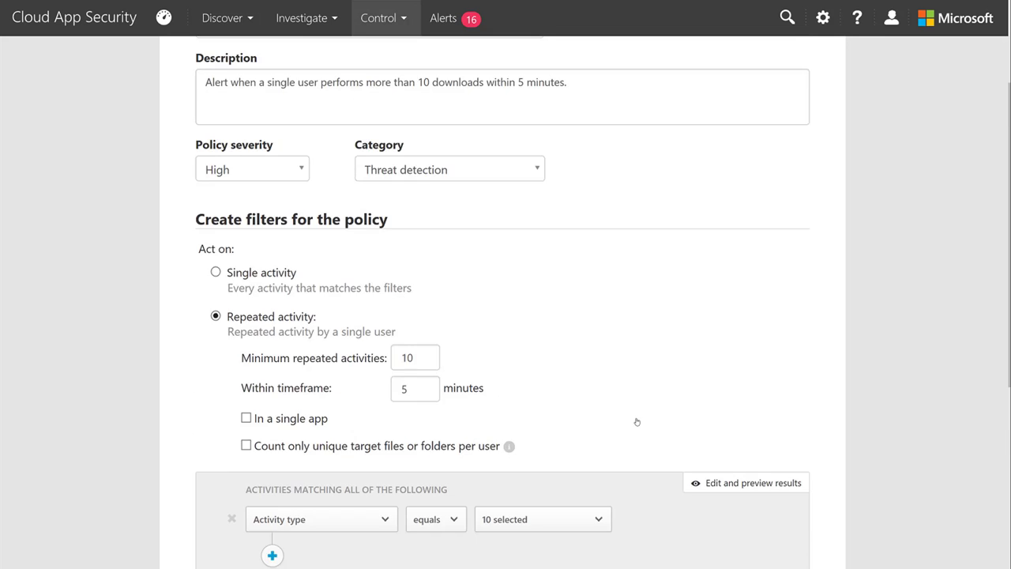
scroll(636, 422, "down", 1)
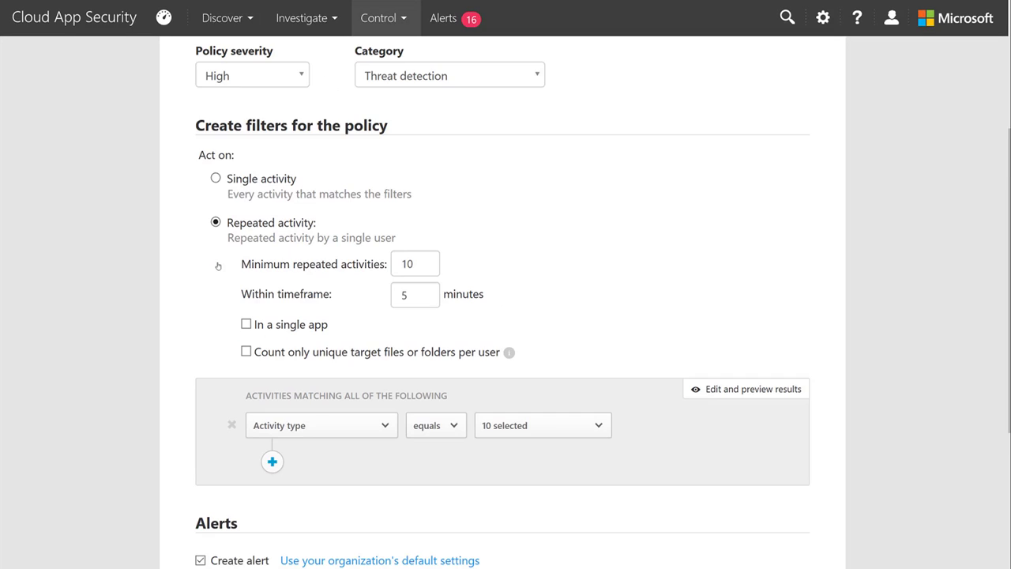
scroll(218, 266, "down", 1)
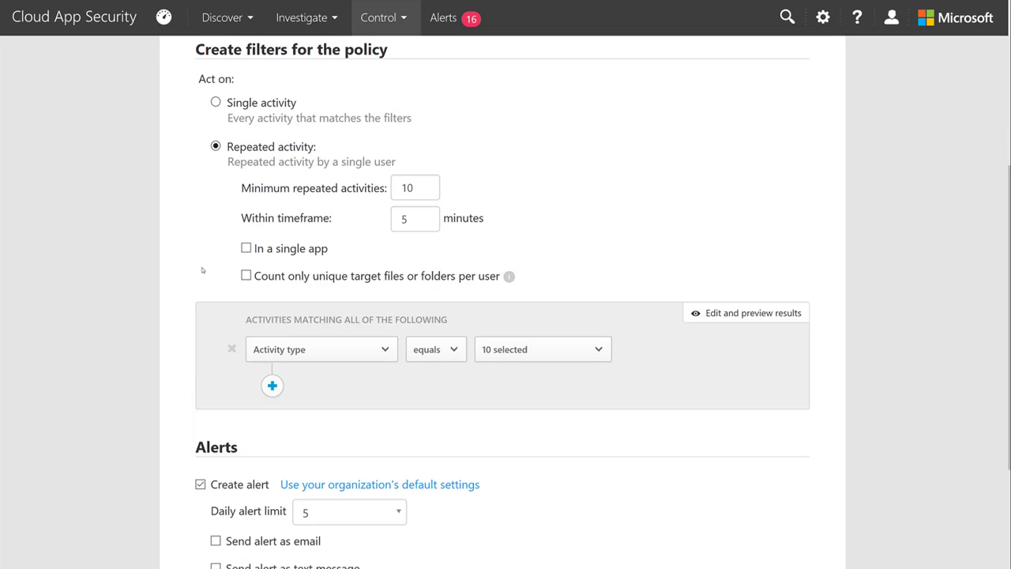
scroll(202, 270, "down", 1)
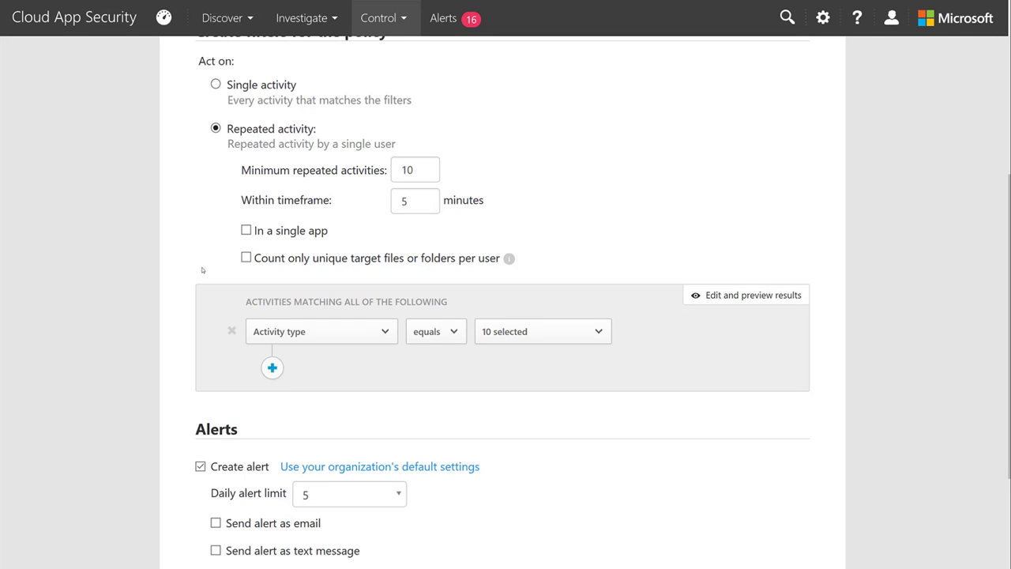
scroll(642, 433, "up", 5)
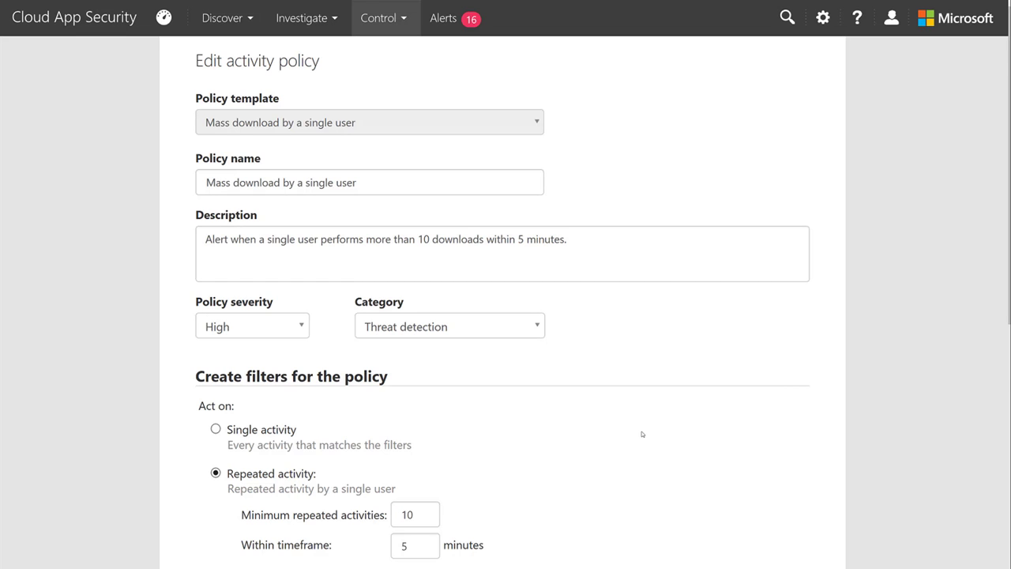
Step: Show the filter criteria available for the policy's matching activities and look through the whole list, including the User options
scroll(642, 433, "down", 3)
scroll(642, 434, "down", 2)
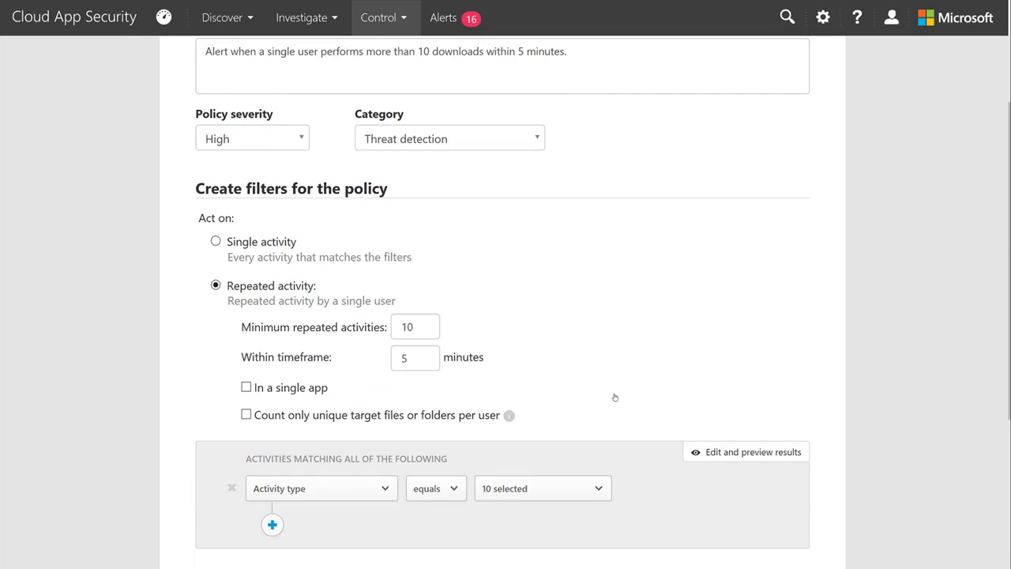
scroll(615, 398, "down", 7)
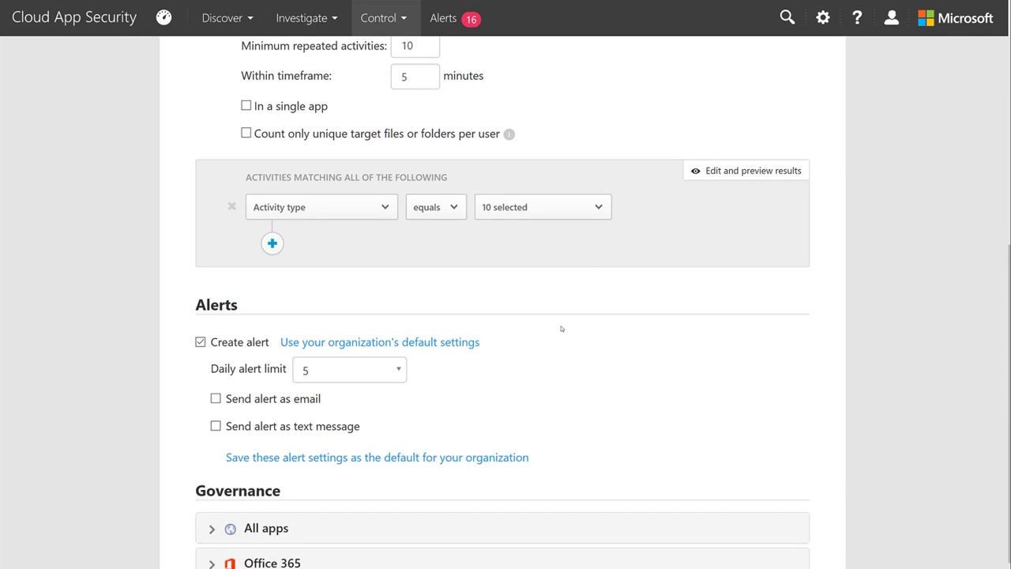
left_click(377, 206)
scroll(361, 341, "down", 4)
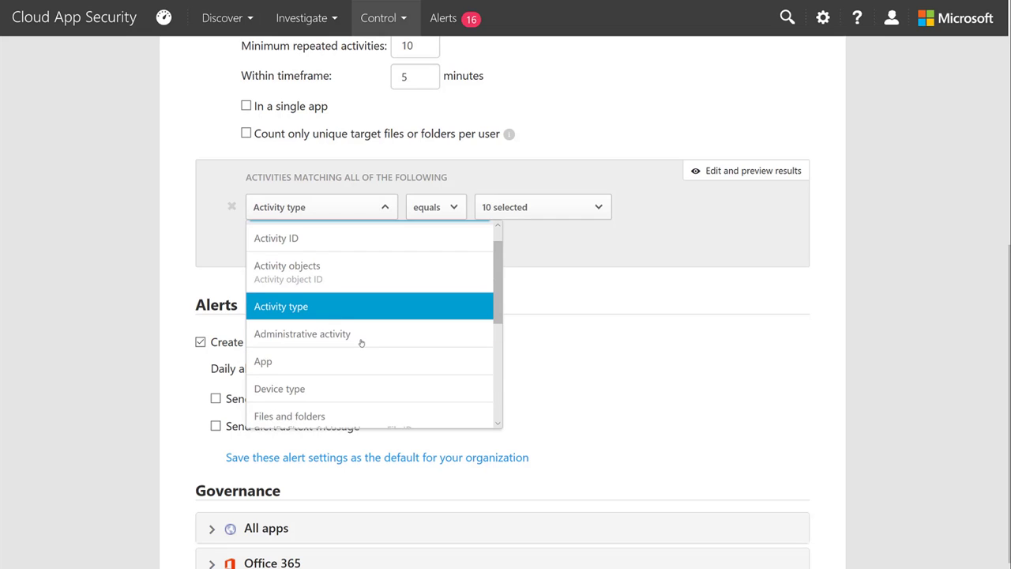
scroll(361, 341, "down", 3)
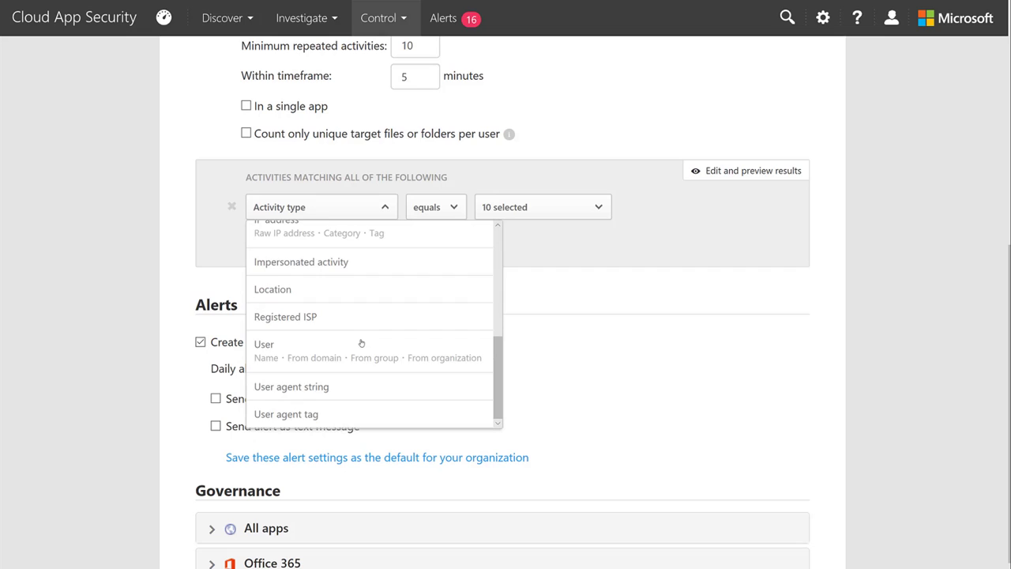
left_click(411, 358)
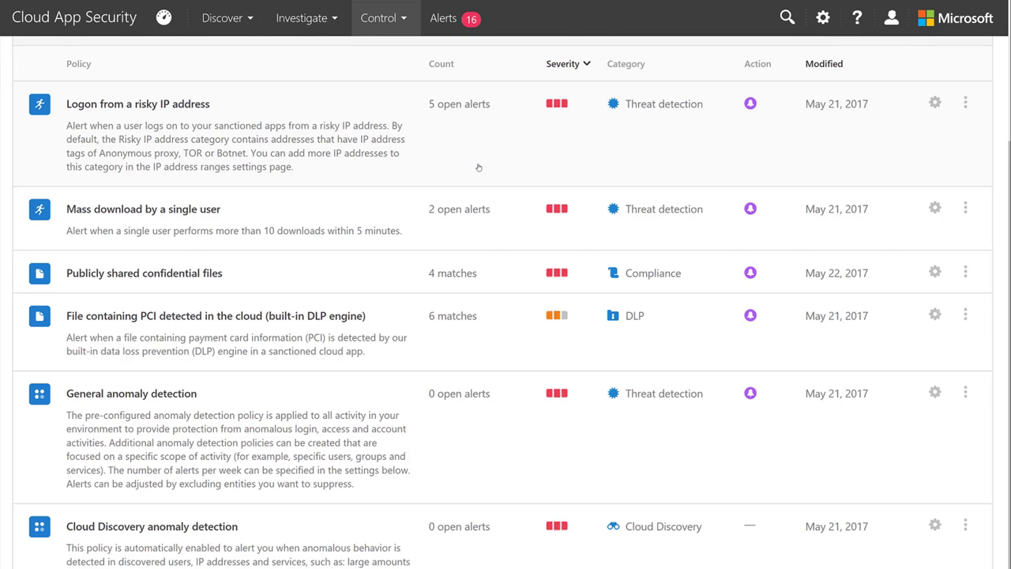
Step: Leave the Policies list for the Alerts page and look through the open alerts
scroll(478, 168, "up", 1)
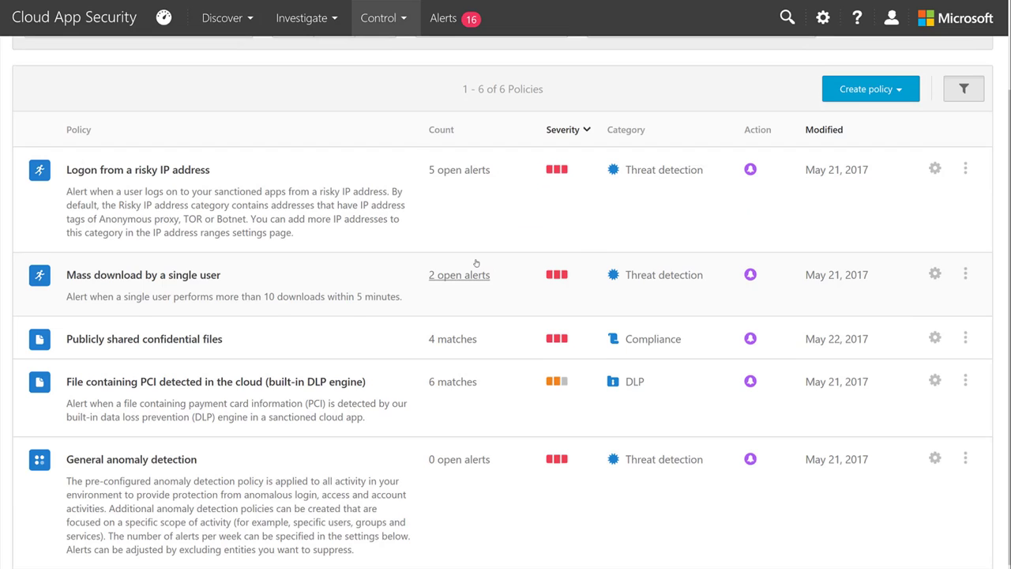
scroll(475, 263, "up", 2)
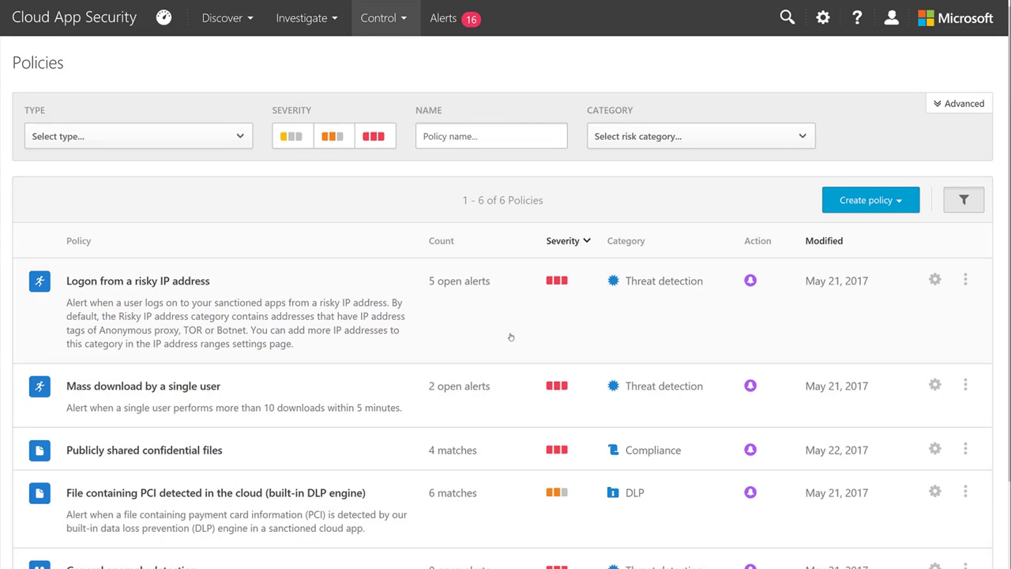
left_click(459, 24)
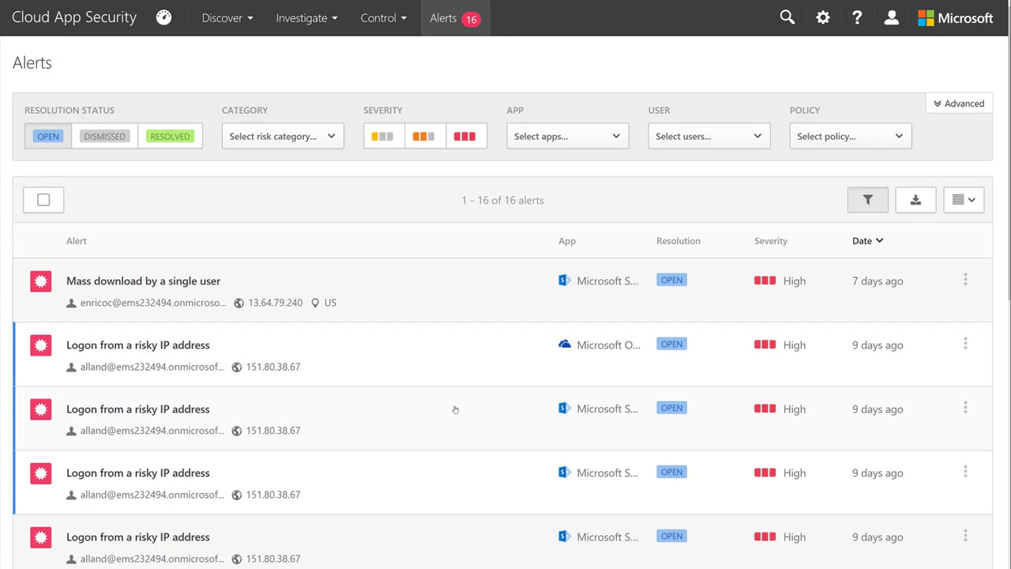
scroll(455, 409, "down", 1)
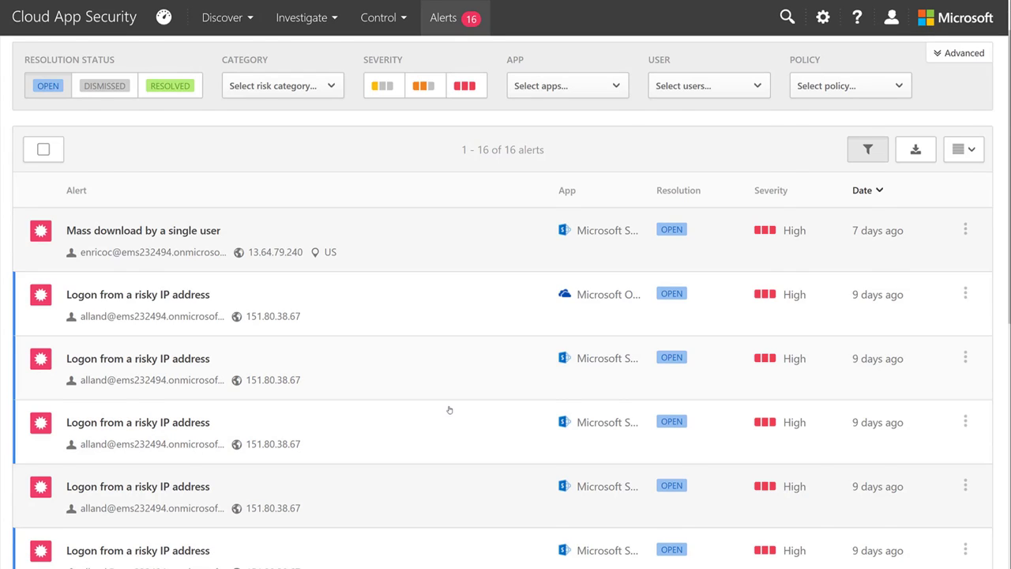
Step: Look through the open alerts and show the risk categories available for filtering them, without choosing one
scroll(449, 409, "down", 3)
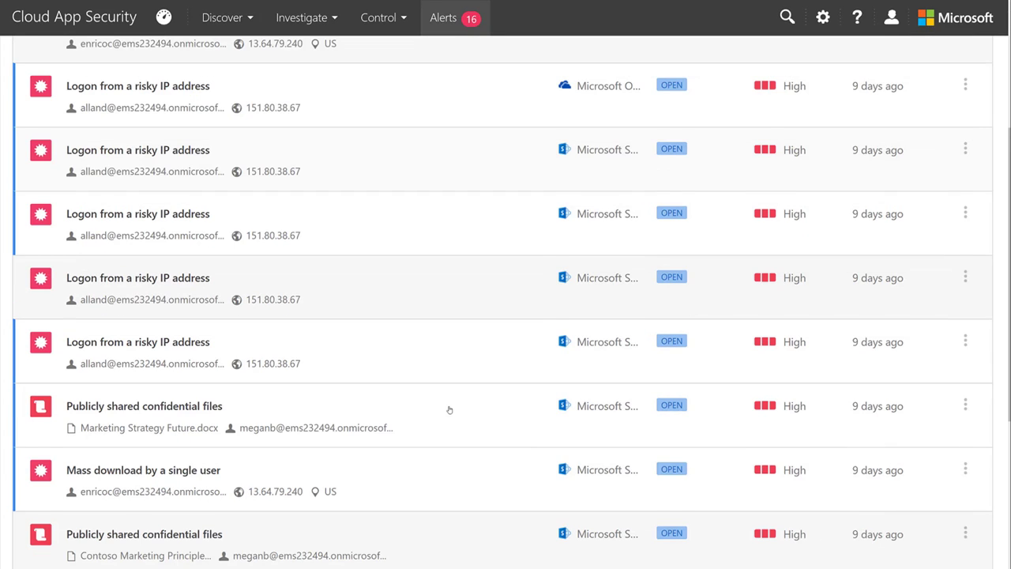
scroll(449, 409, "down", 1)
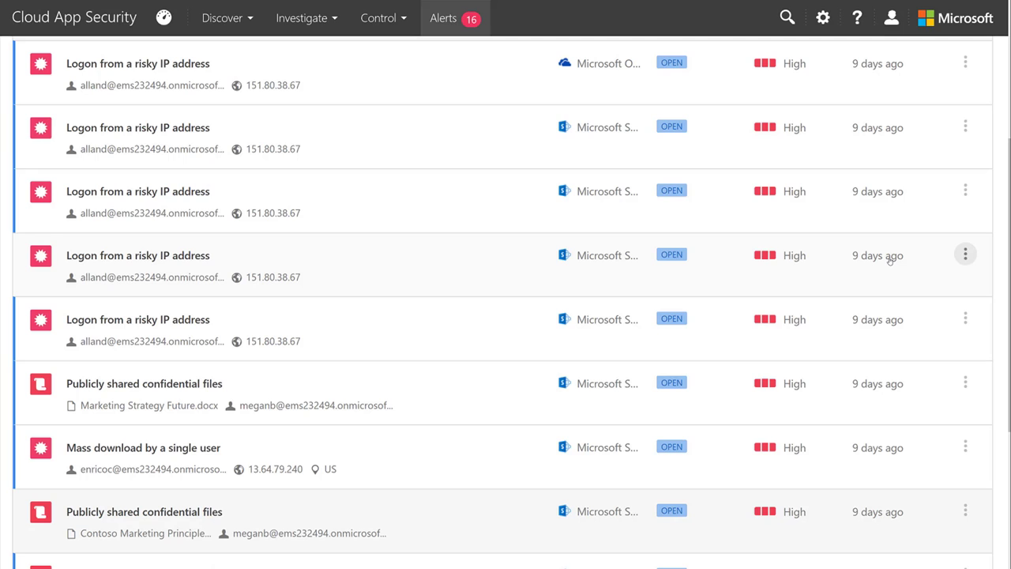
scroll(797, 208, "up", 4)
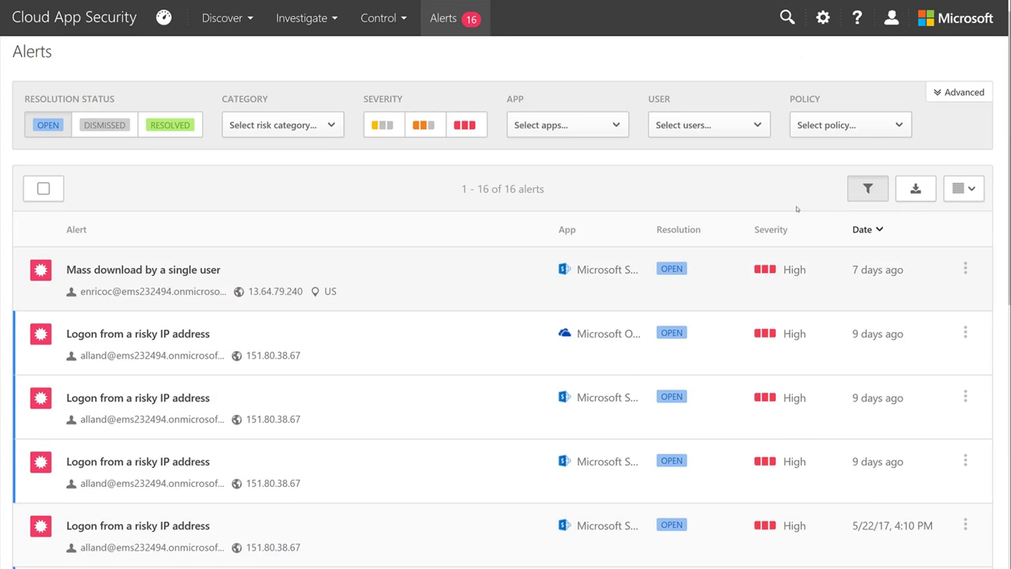
left_click(329, 136)
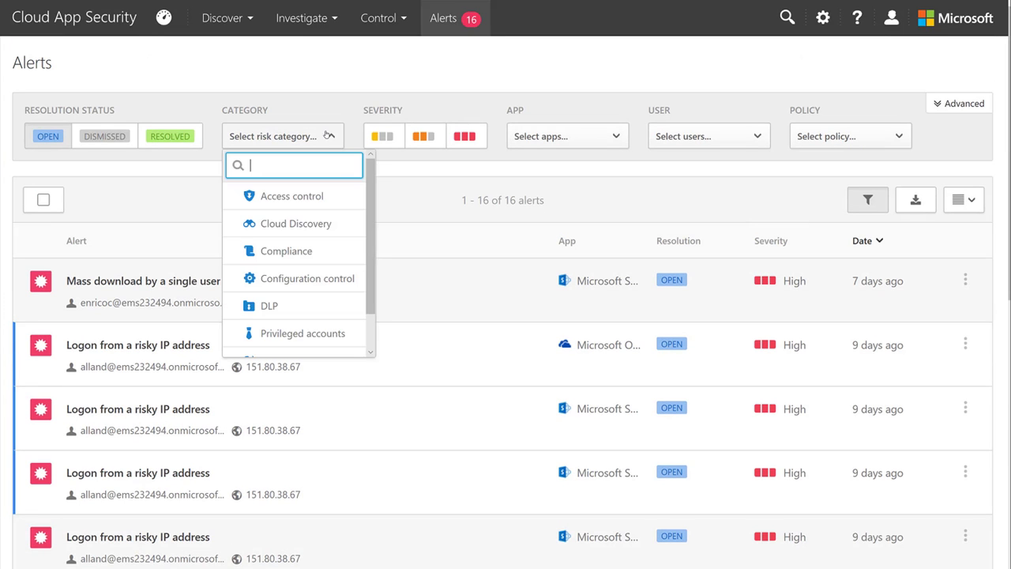
left_click(328, 136)
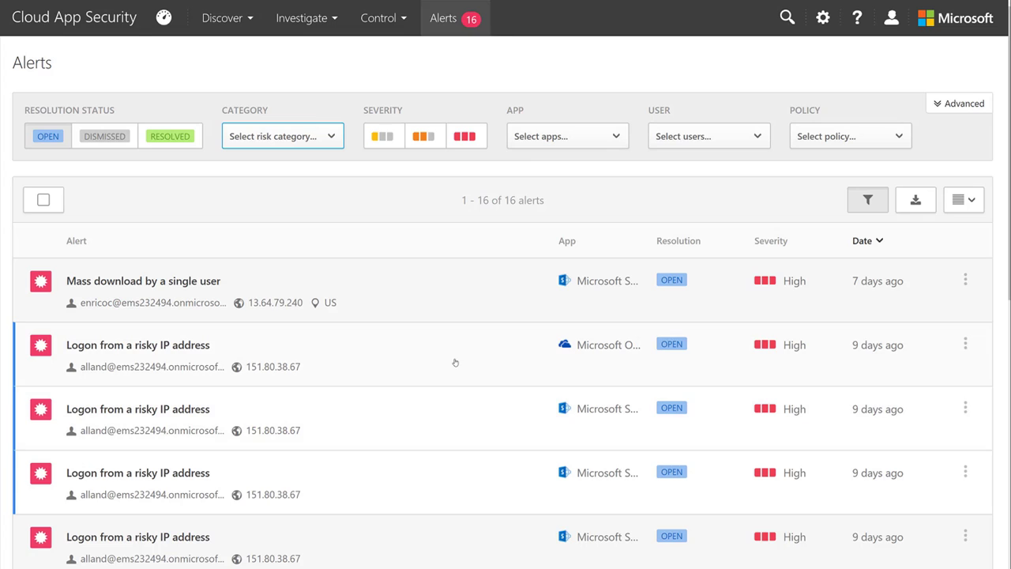
Step: Open the most recent "Mass download by a single user" alert and read its description and activity log
left_click(454, 298)
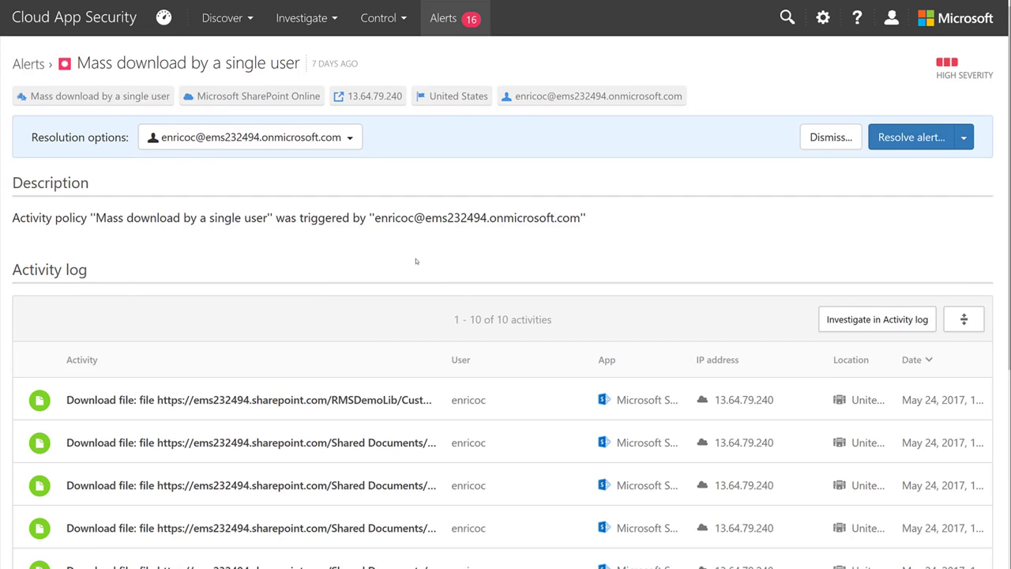
scroll(416, 261, "down", 1)
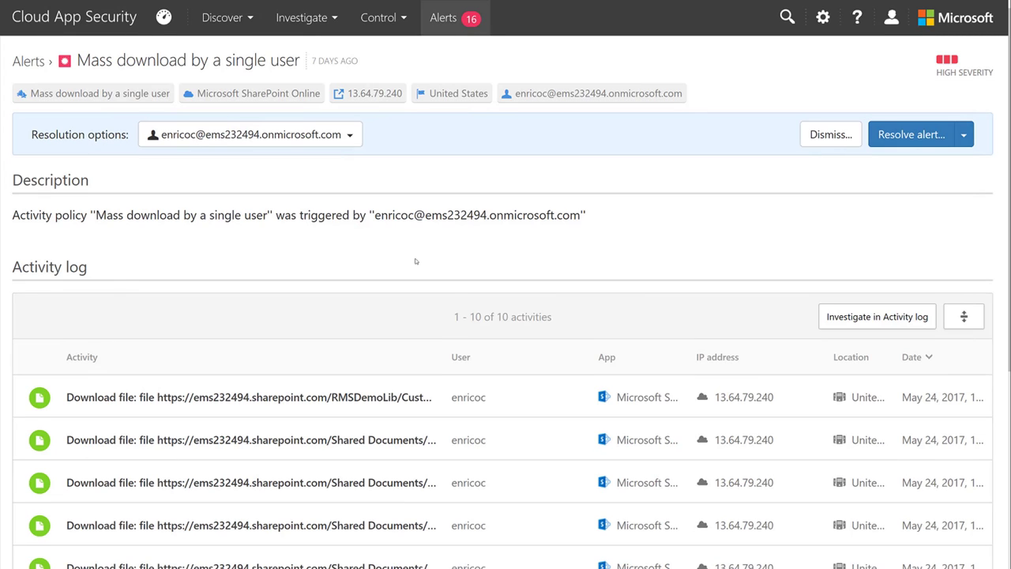
scroll(417, 260, "down", 1)
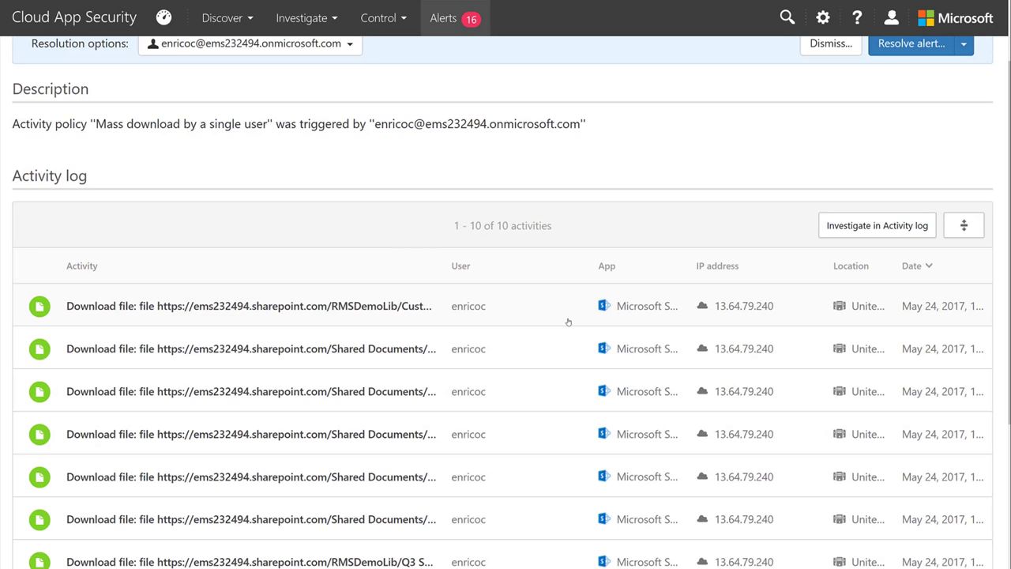
scroll(568, 321, "down", 1)
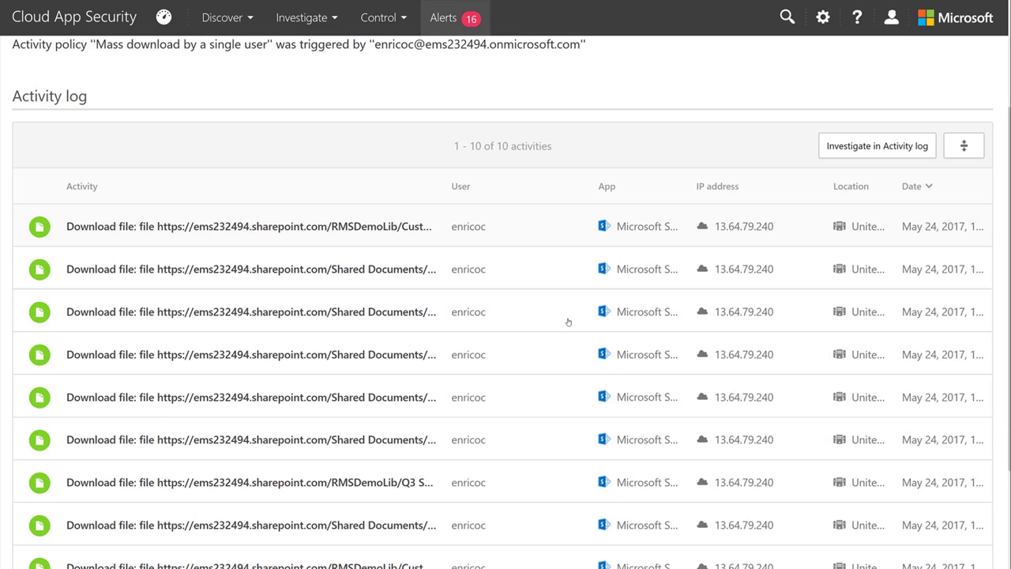
scroll(605, 239, "down", 1)
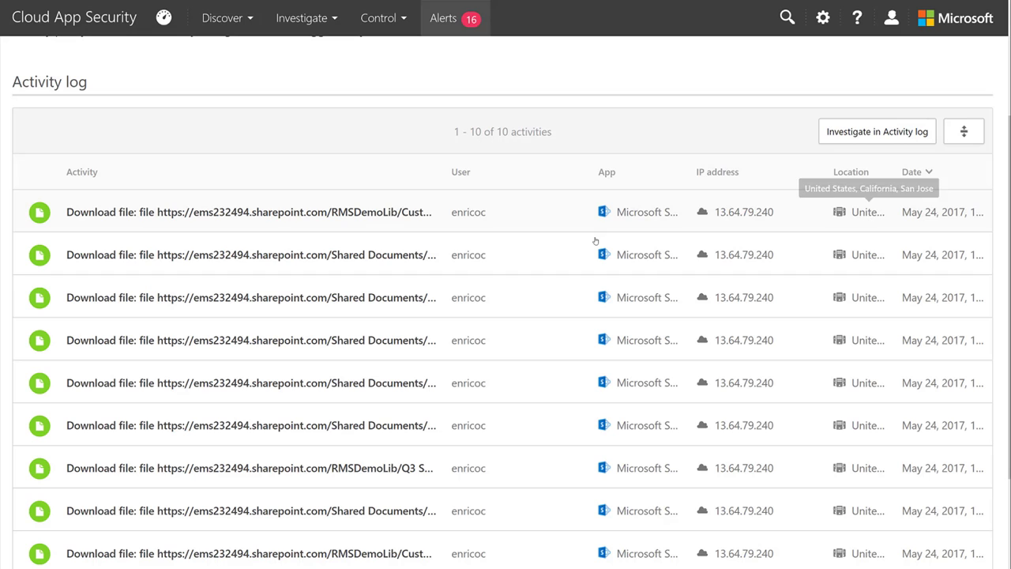
Step: Expand the Customer Data.xlsx download activity and examine its details, the remaining downloads and the users related to the alert
left_click(545, 215)
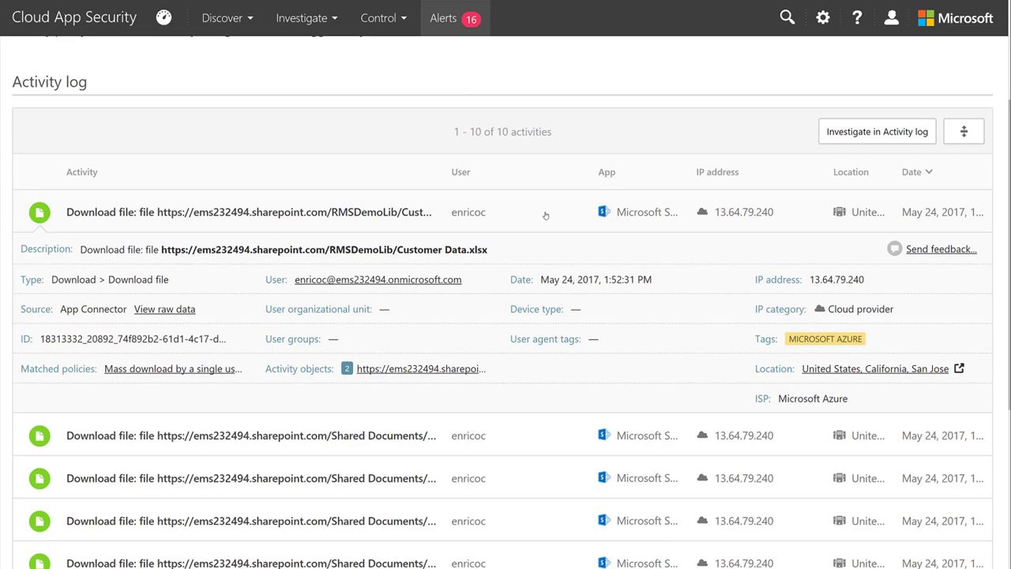
mouse_move(547, 283)
scroll(454, 354, "down", 3)
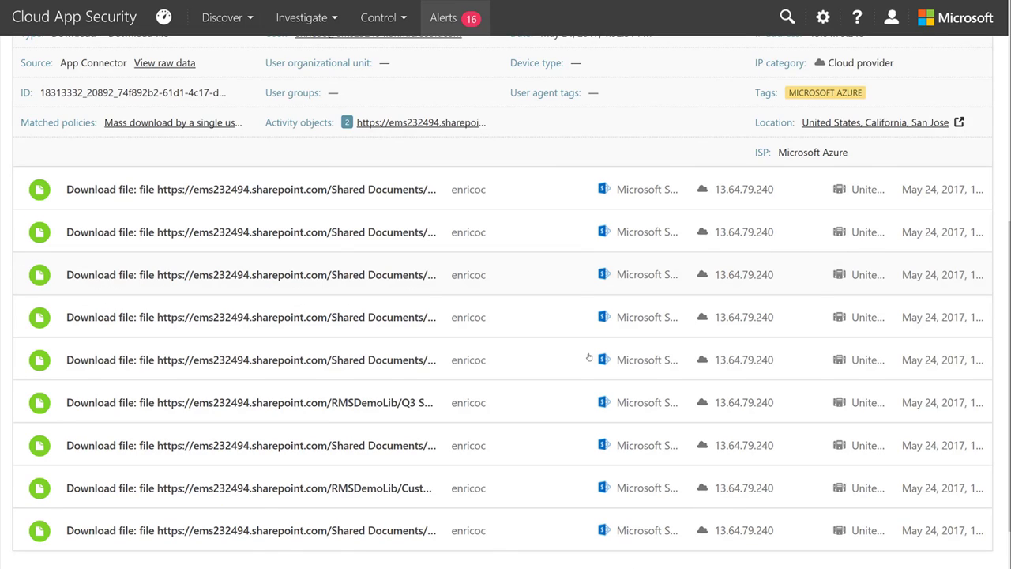
scroll(588, 358, "down", 2)
scroll(589, 358, "down", 2)
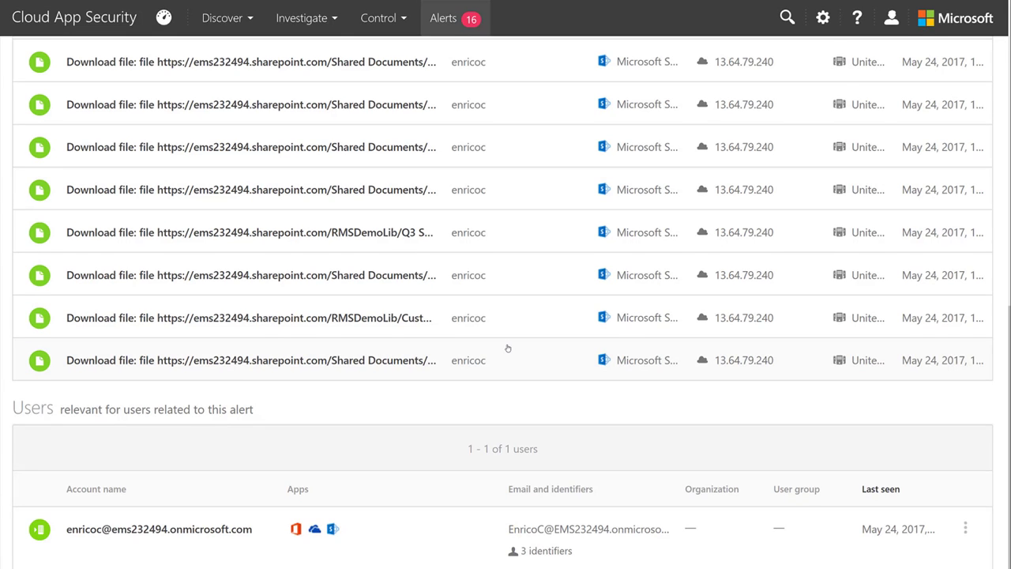
Step: Show the resolution options for the mass download alert's user account and return to the Alerts list
scroll(508, 348, "up", 1)
scroll(507, 357, "down", 1)
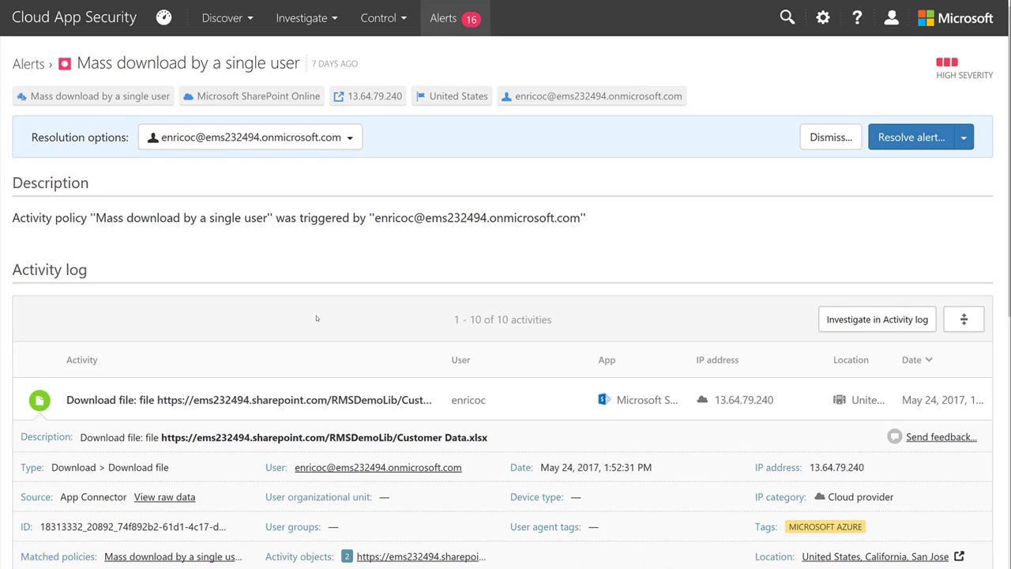
left_click(348, 139)
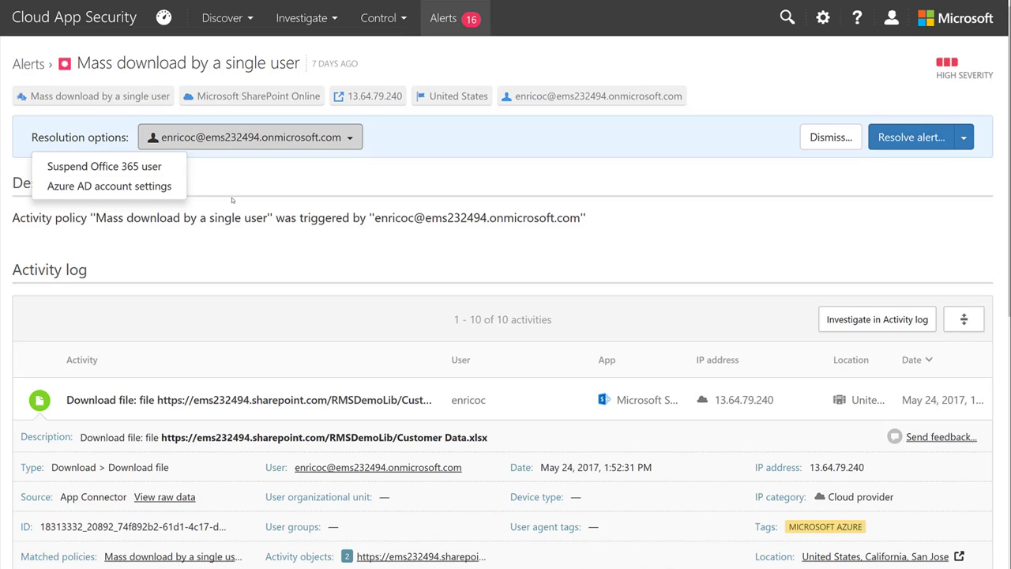
left_click(869, 152)
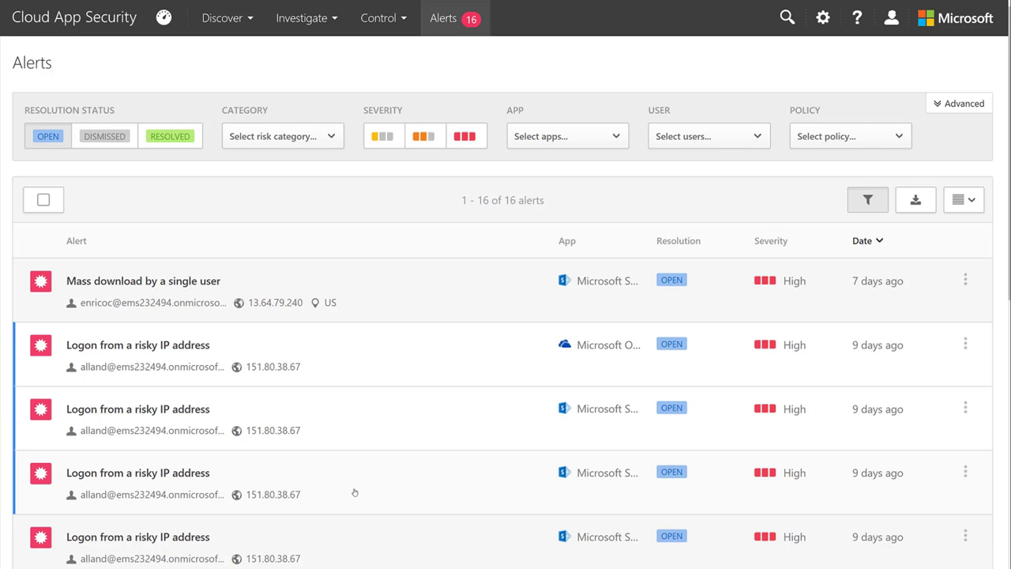
Step: Open the most recent Microsoft SharePoint Online alert named "Logon from a risky IP address" and check its activity's IP address
scroll(355, 492, "down", 1)
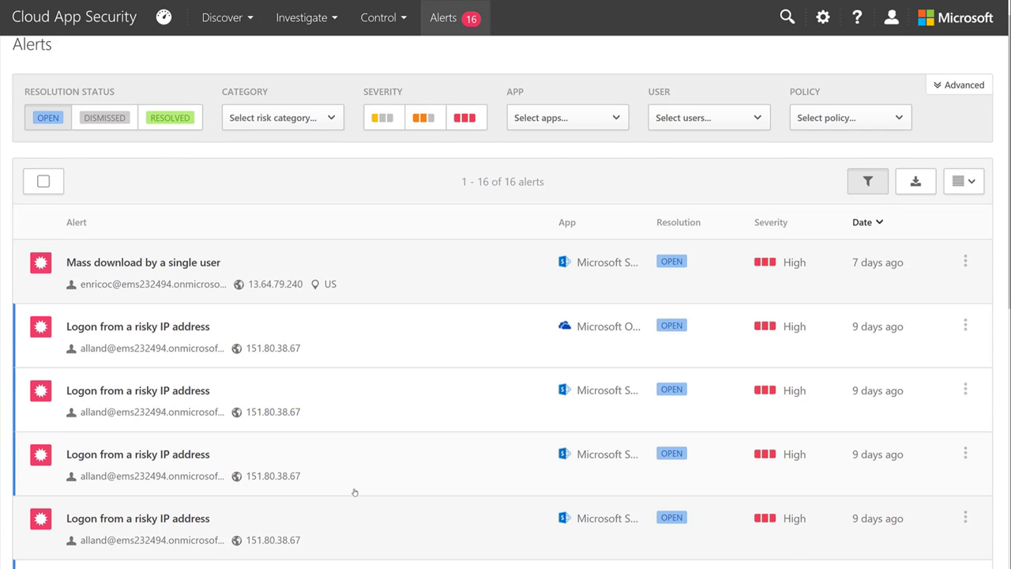
scroll(355, 492, "down", 2)
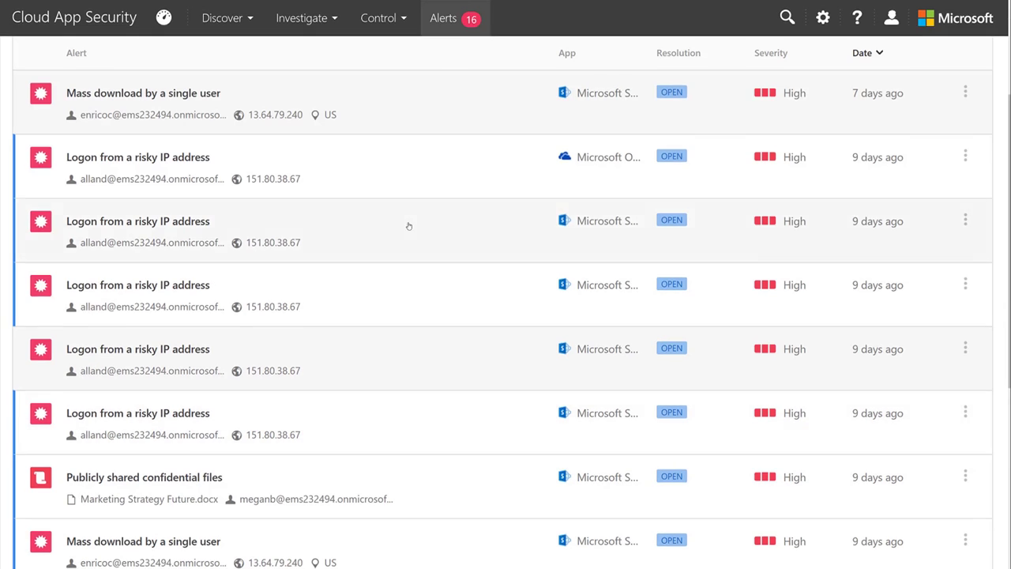
left_click(408, 225)
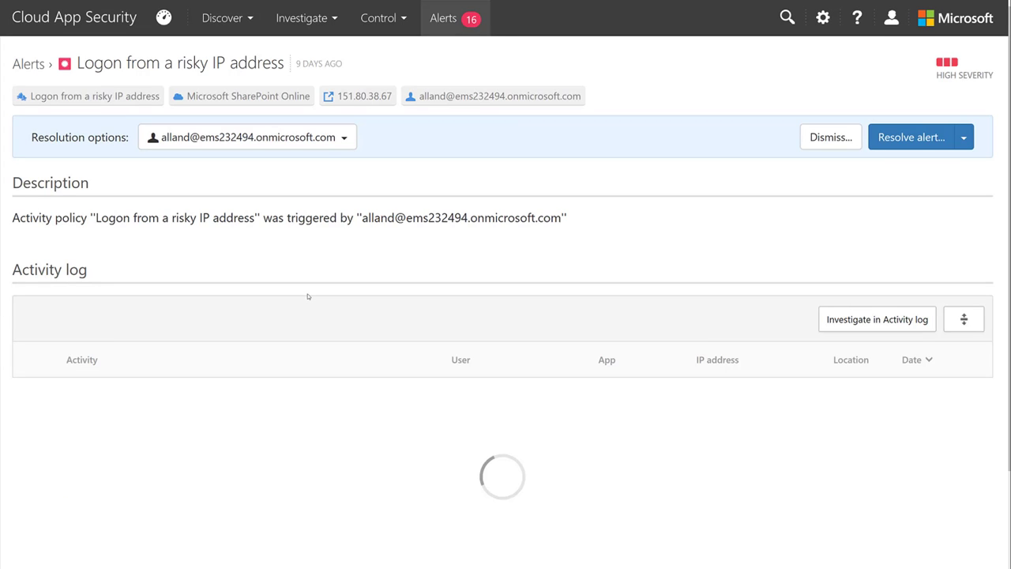
scroll(367, 300, "down", 1)
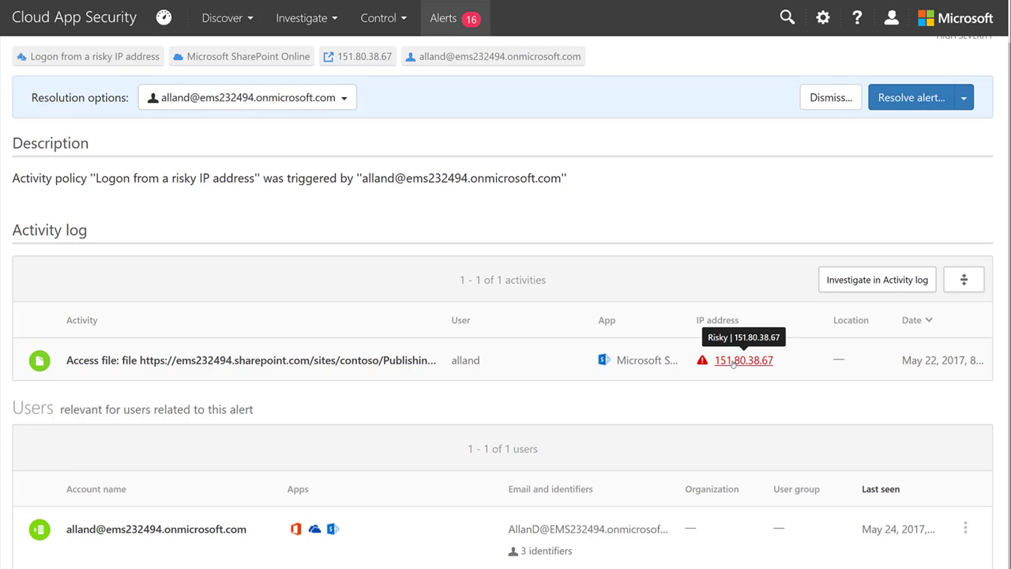
Step: Expand the NavTabRnD.png file access activity and examine its device, IP category and tag details together with the alert's related users
left_click(513, 363)
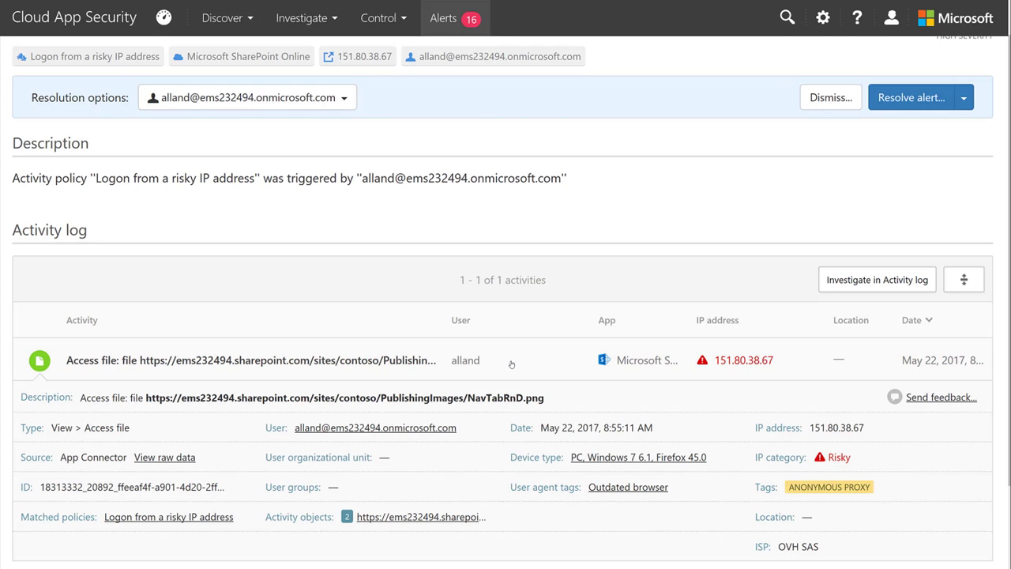
scroll(632, 379, "down", 2)
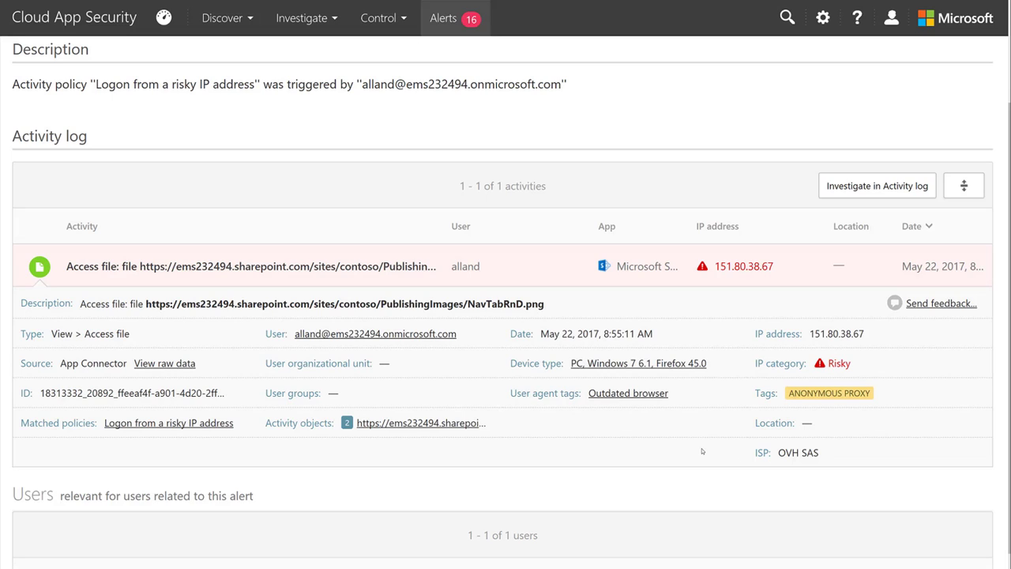
scroll(702, 451, "down", 2)
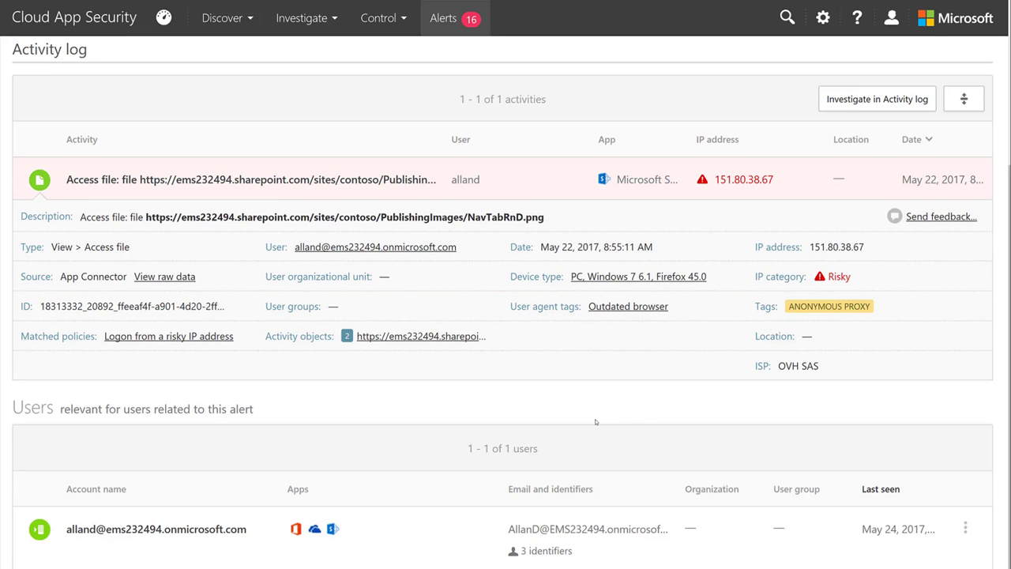
scroll(595, 421, "up", 1)
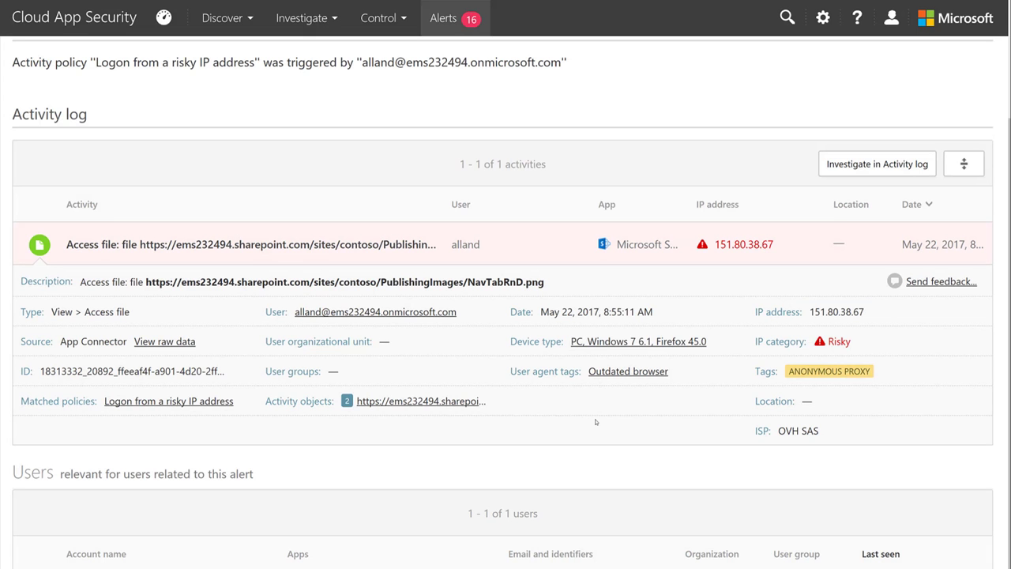
scroll(596, 421, "up", 3)
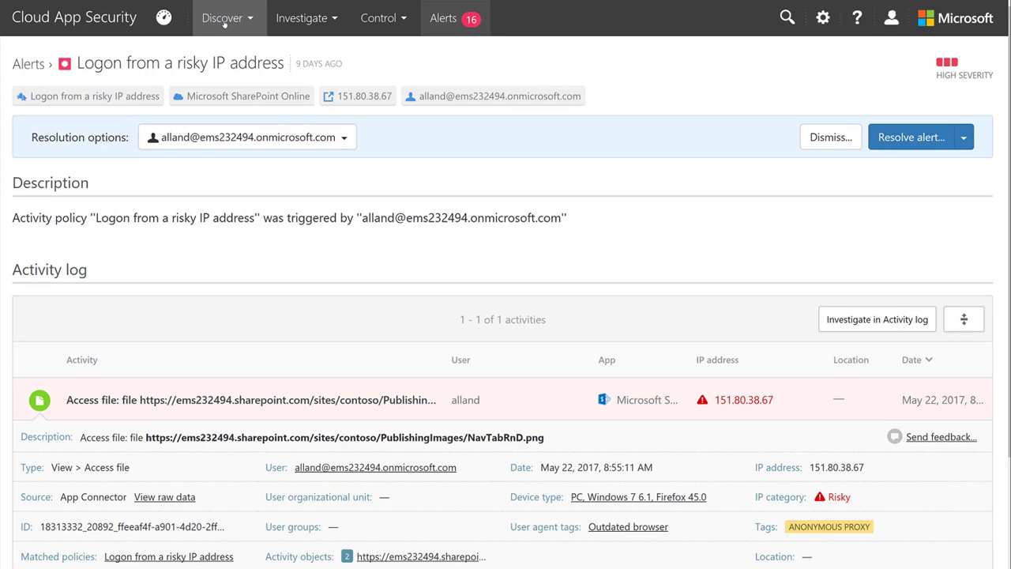
Step: Leave the risky logon alert for the Cloud Discovery dashboard
left_click(225, 24)
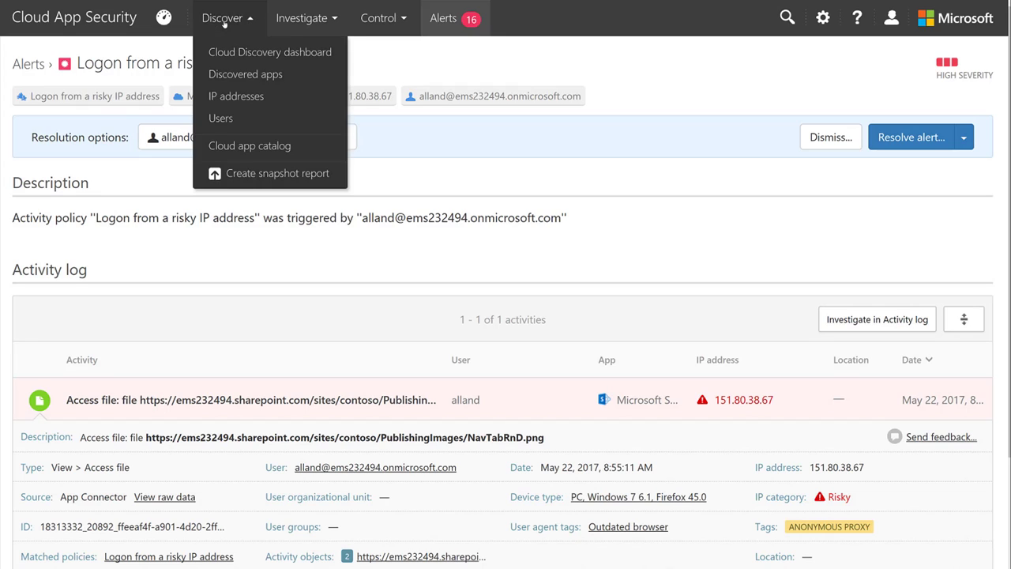
left_click(224, 24)
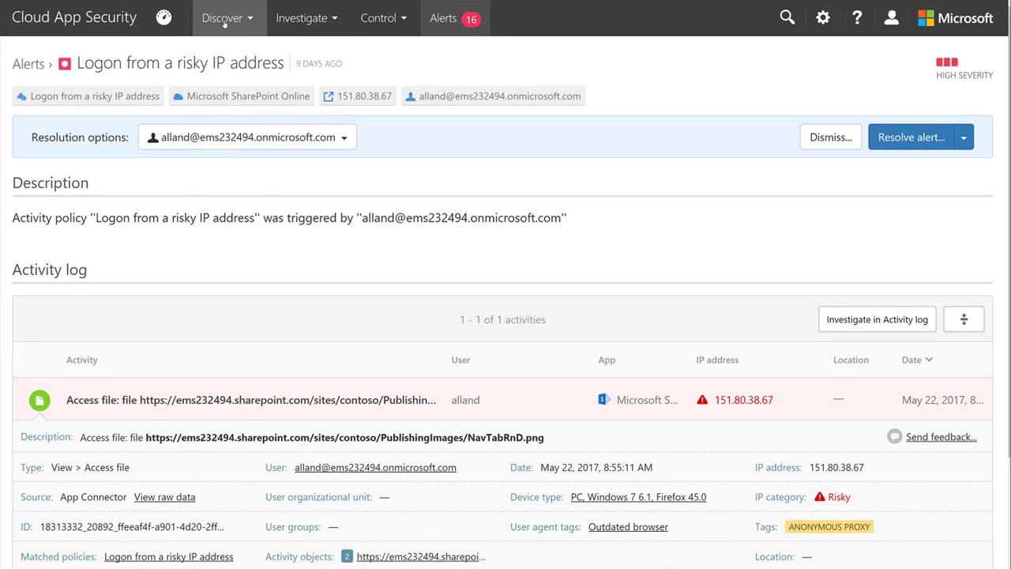
left_click(225, 23)
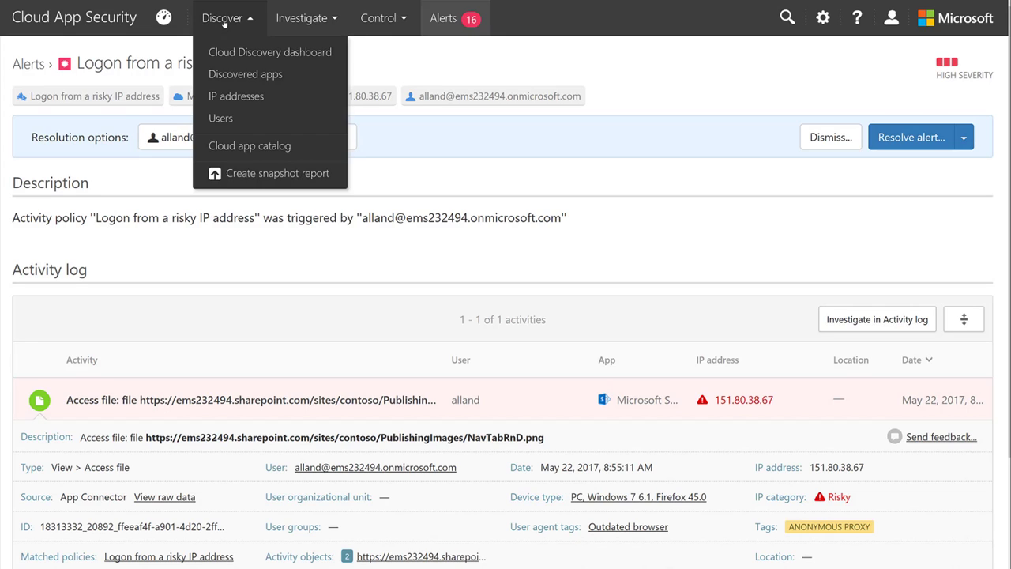
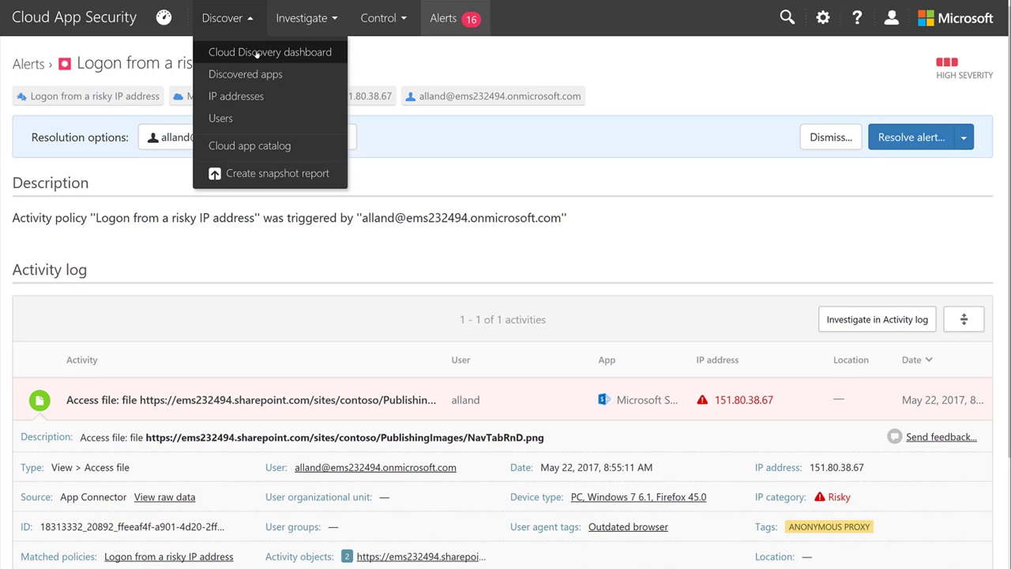
left_click(257, 52)
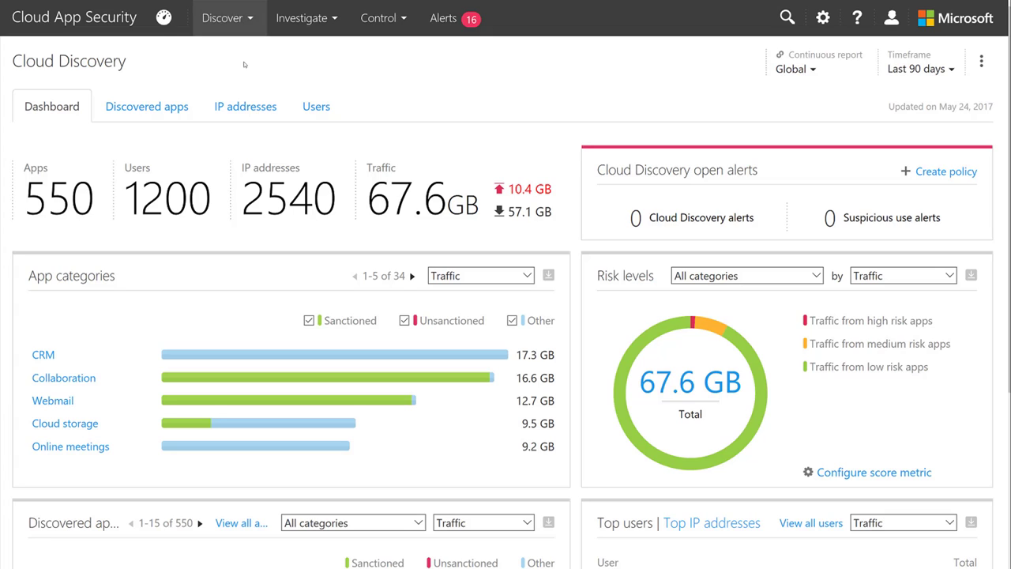
Step: Review the dashboard's apps, users, IP addresses and traffic totals, along with its app categories, risk levels and top users
mouse_move(202, 209)
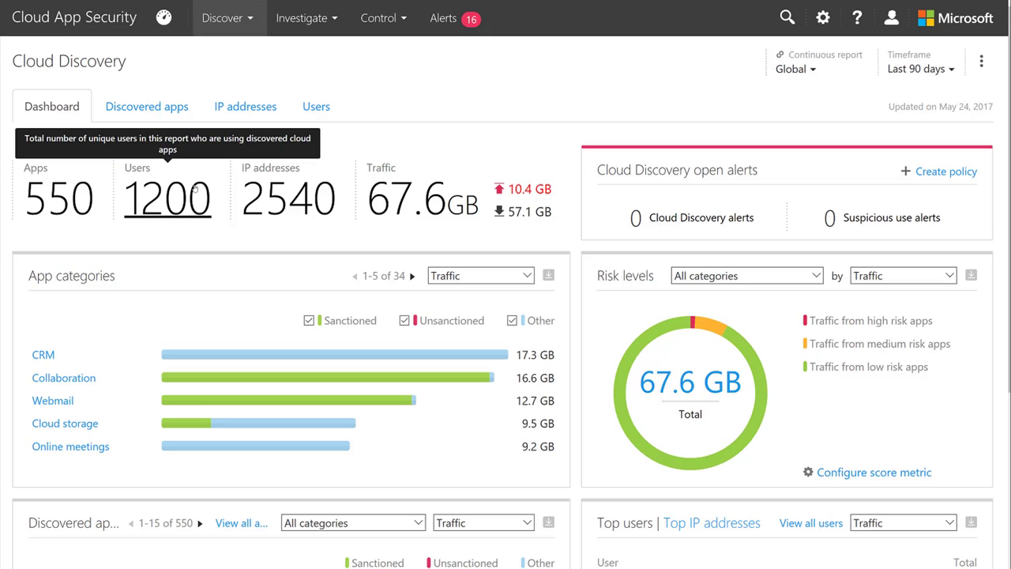
mouse_move(69, 197)
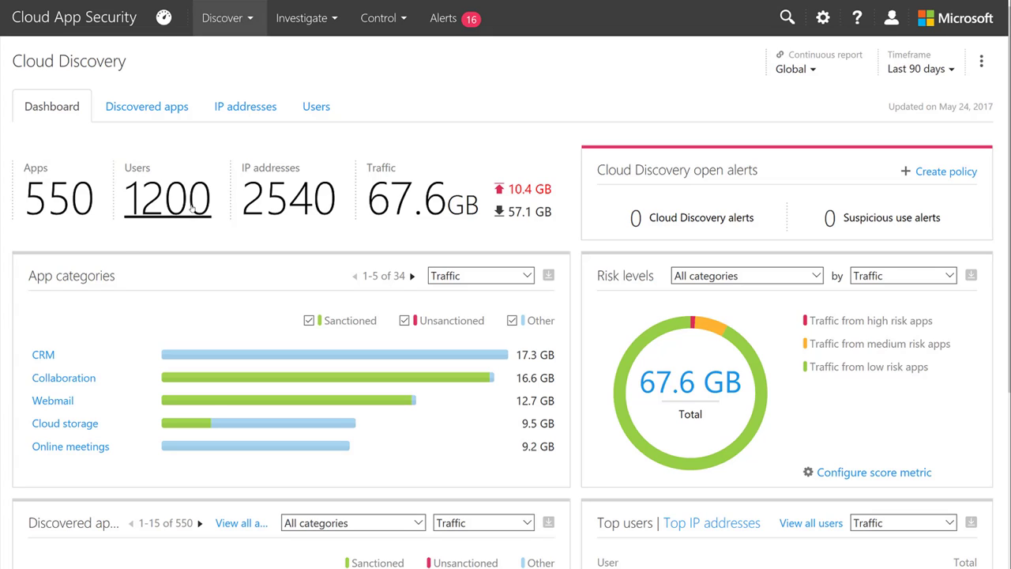
mouse_move(287, 204)
mouse_move(420, 208)
scroll(146, 283, "down", 1)
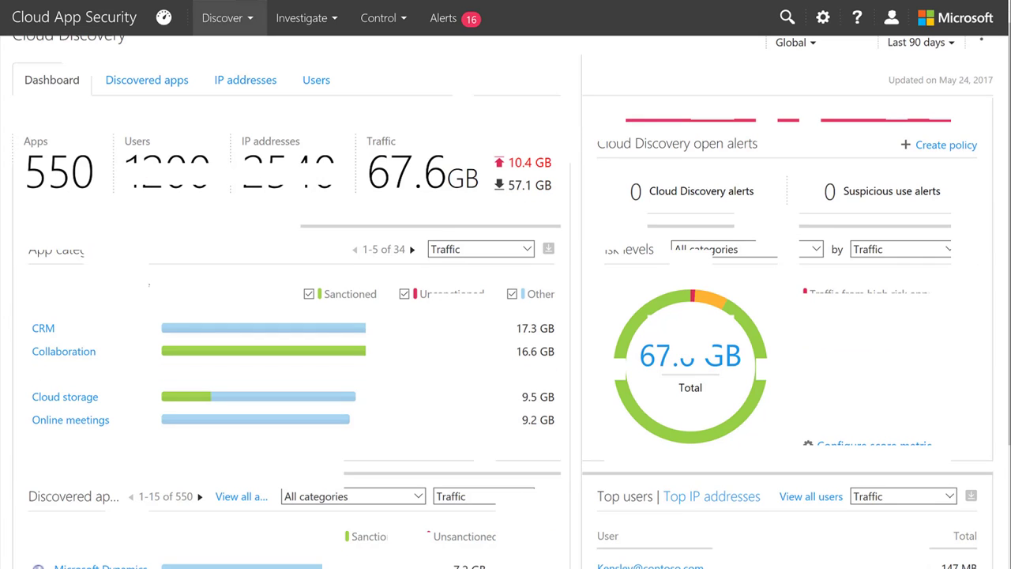
scroll(148, 283, "down", 1)
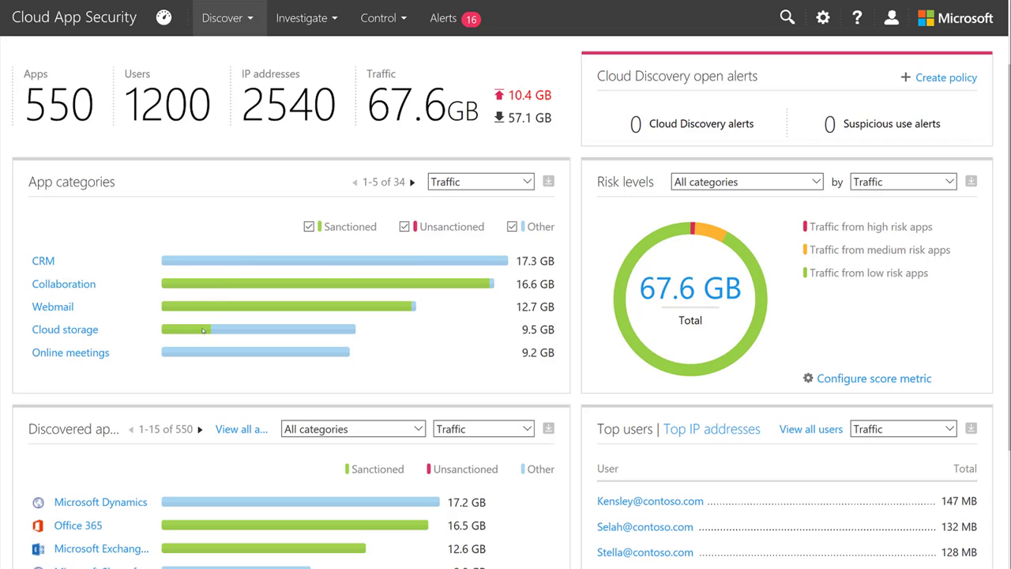
mouse_move(203, 328)
scroll(201, 348, "up", 2)
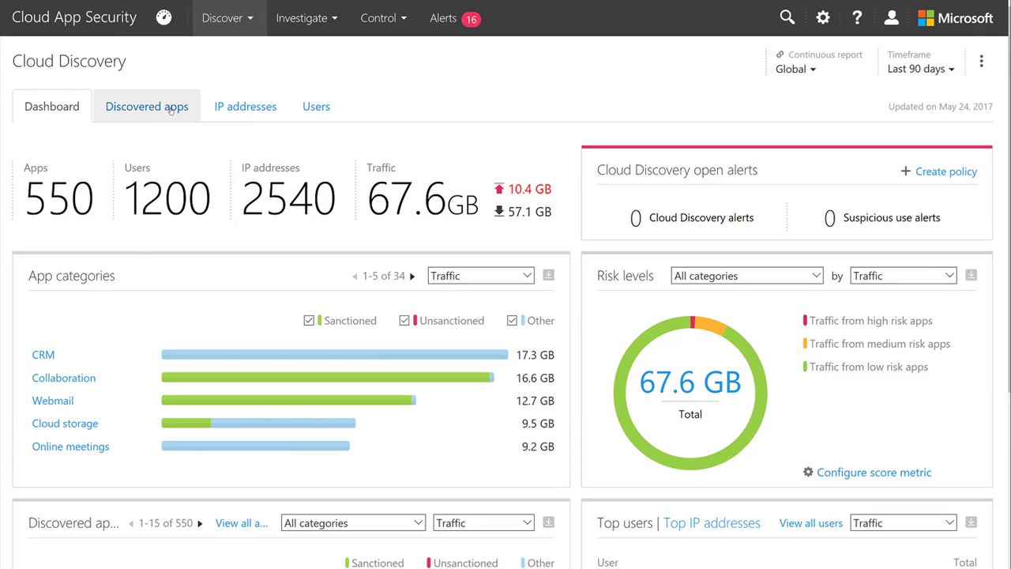
Step: Open the discovered apps list in Cloud Discovery and review each app's traffic, score and users along with the category filters
left_click(170, 110)
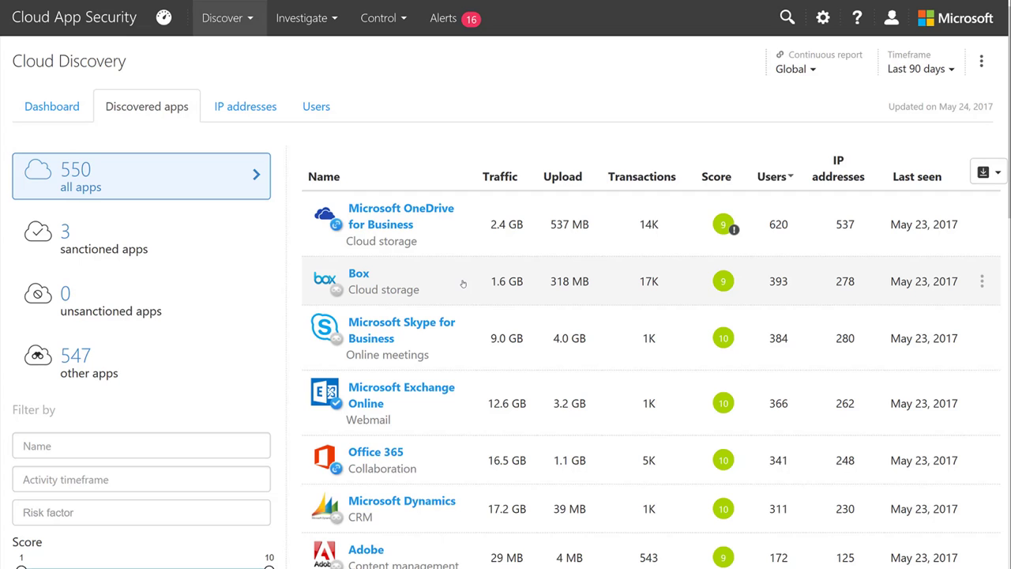
scroll(462, 284, "down", 1)
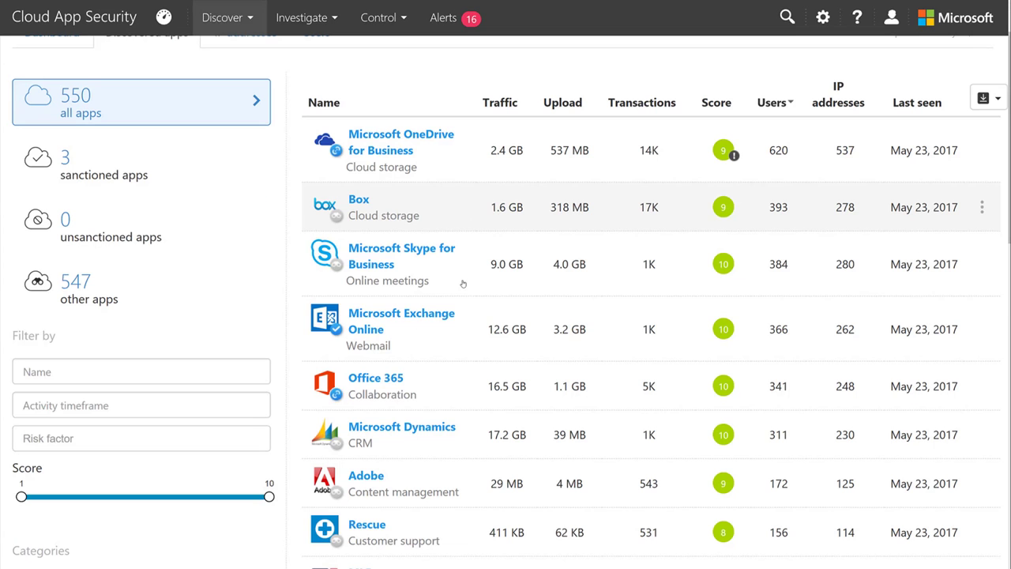
scroll(463, 283, "down", 2)
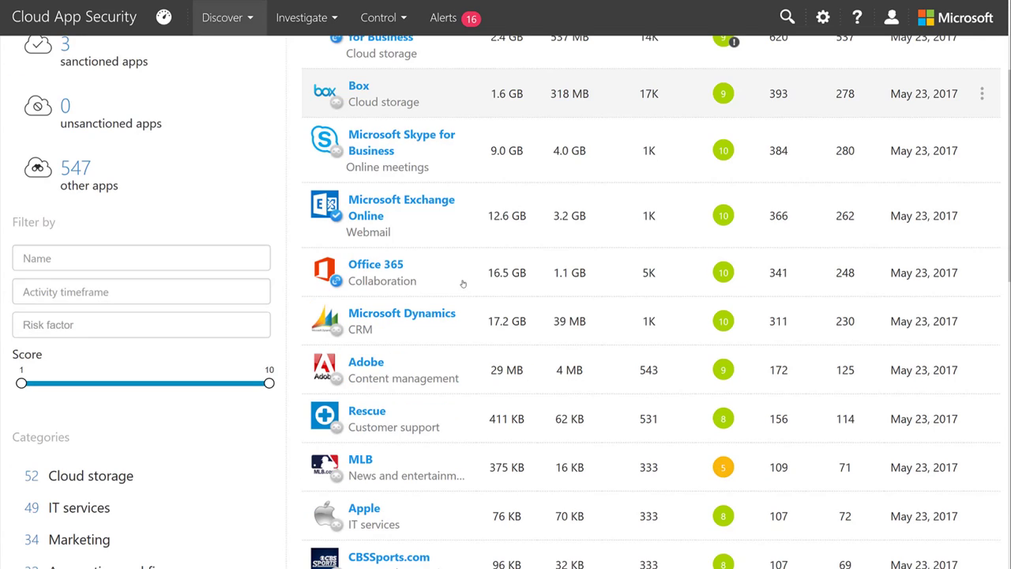
scroll(463, 284, "down", 5)
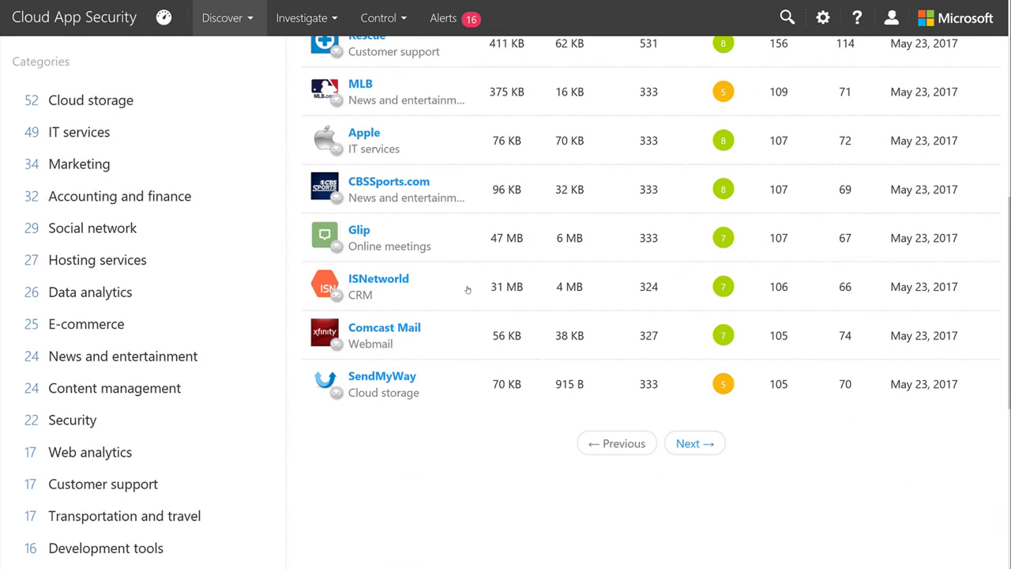
scroll(467, 290, "up", 7)
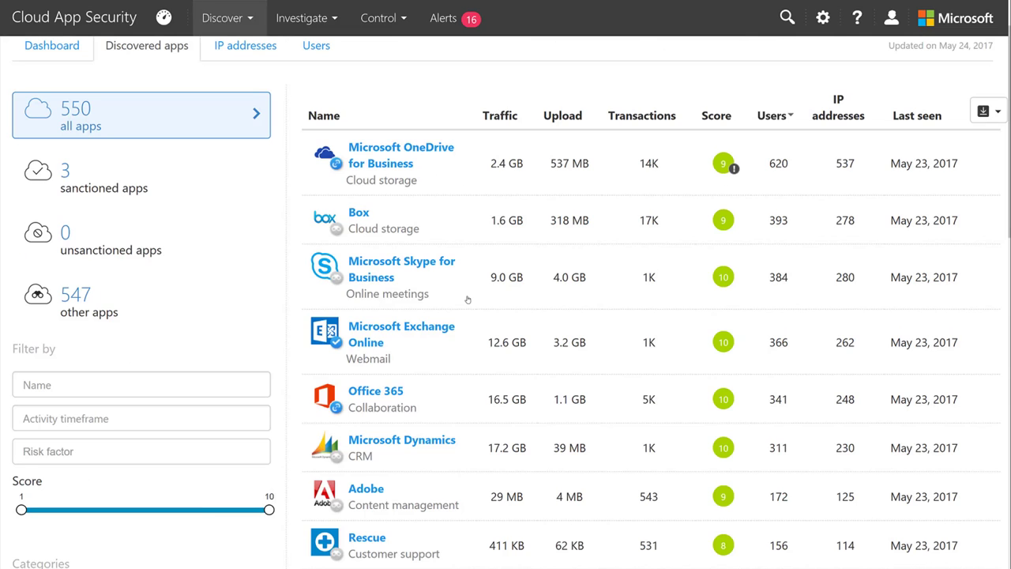
scroll(467, 299, "up", 1)
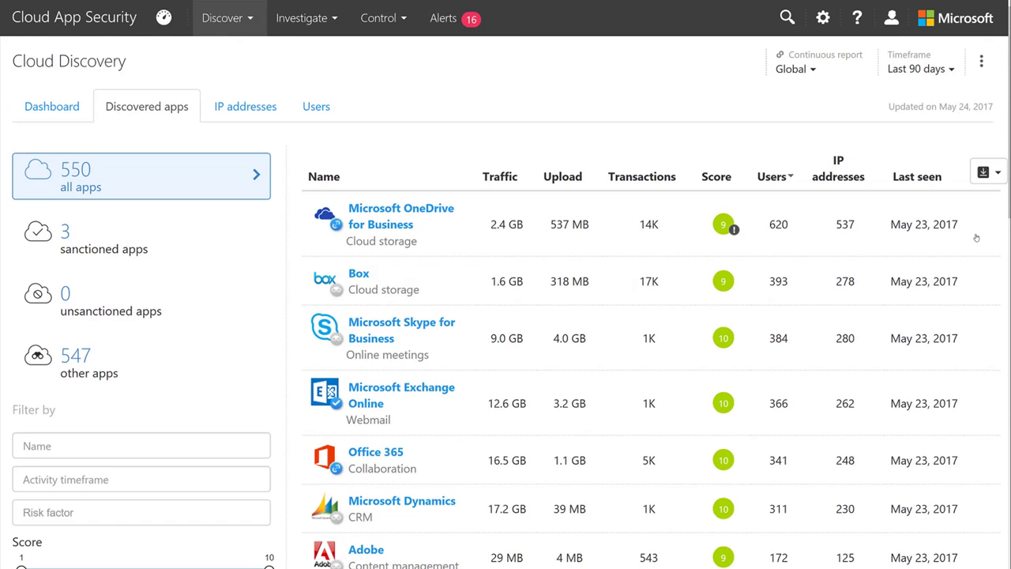
Step: Check the tagging, deployment and score actions offered for the Box app, and the Investigate options including the connected apps
left_click(982, 281)
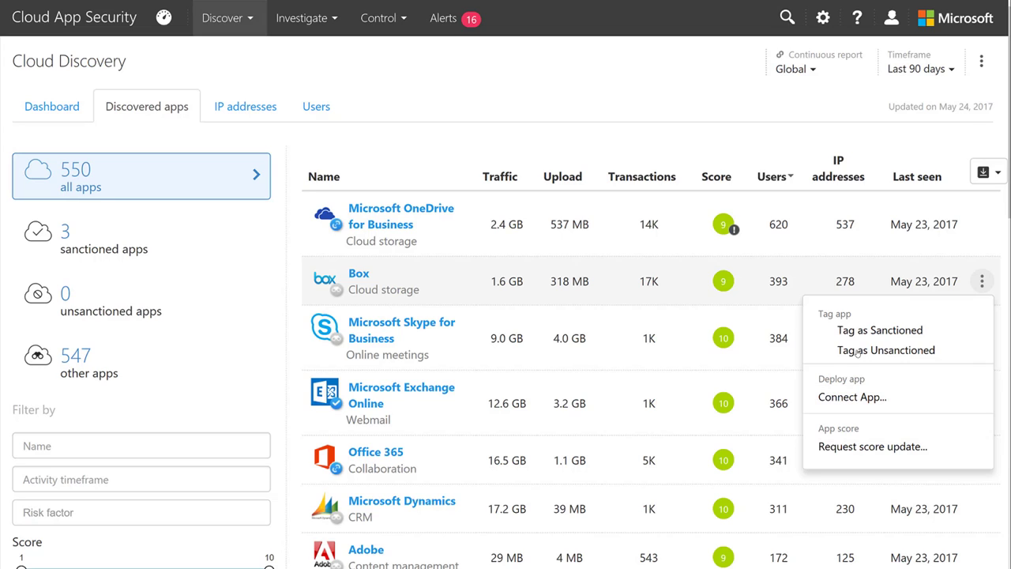
left_click(601, 102)
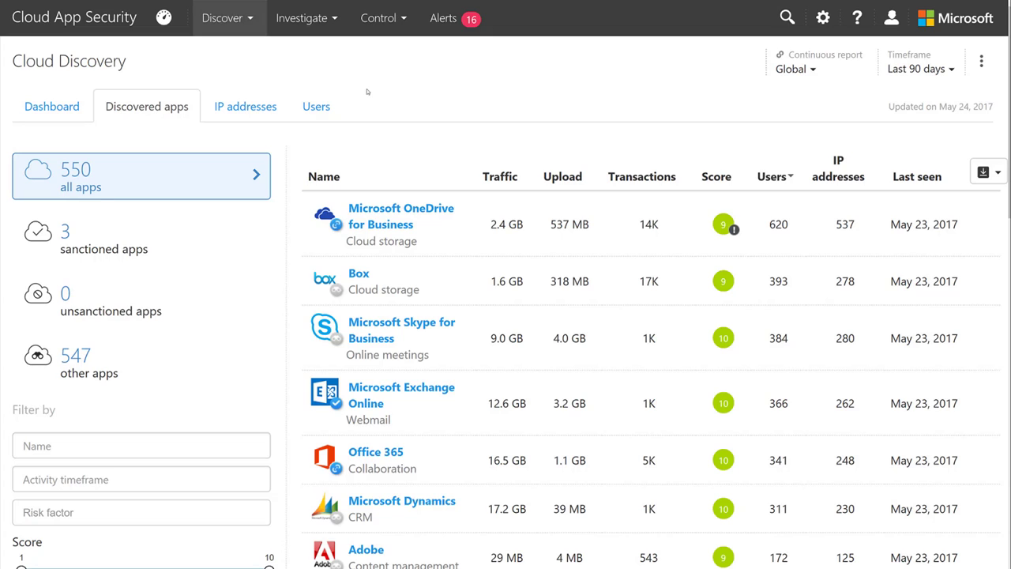
left_click(316, 22)
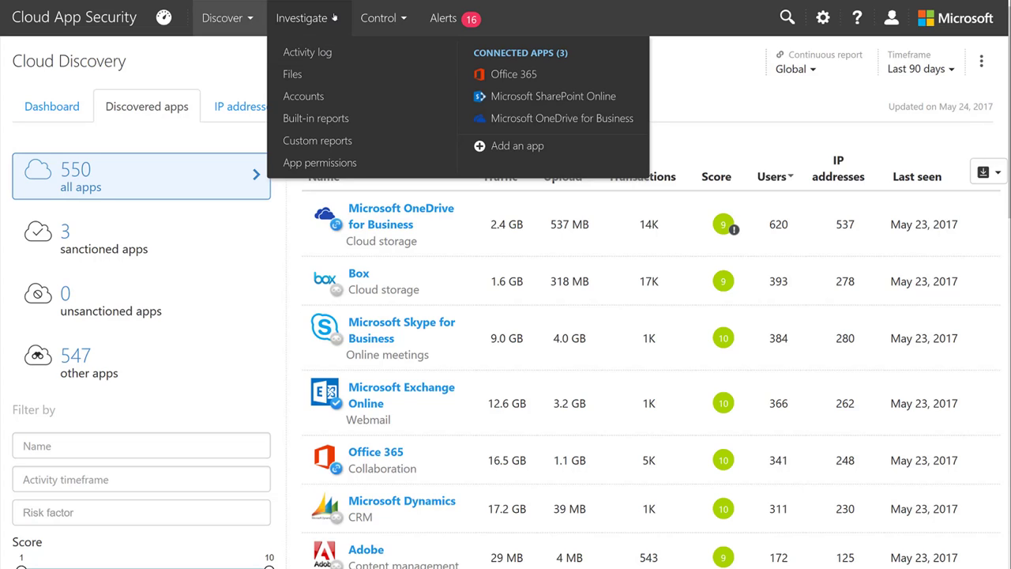
left_click(335, 18)
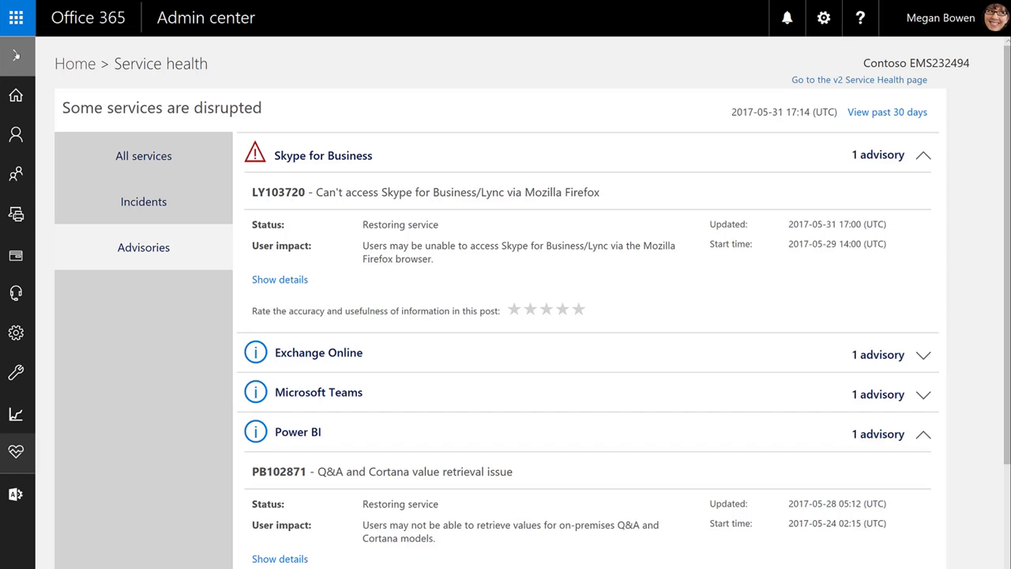
Step: Switch from the Office 365 admin center's service health page to Delve
left_click(17, 17)
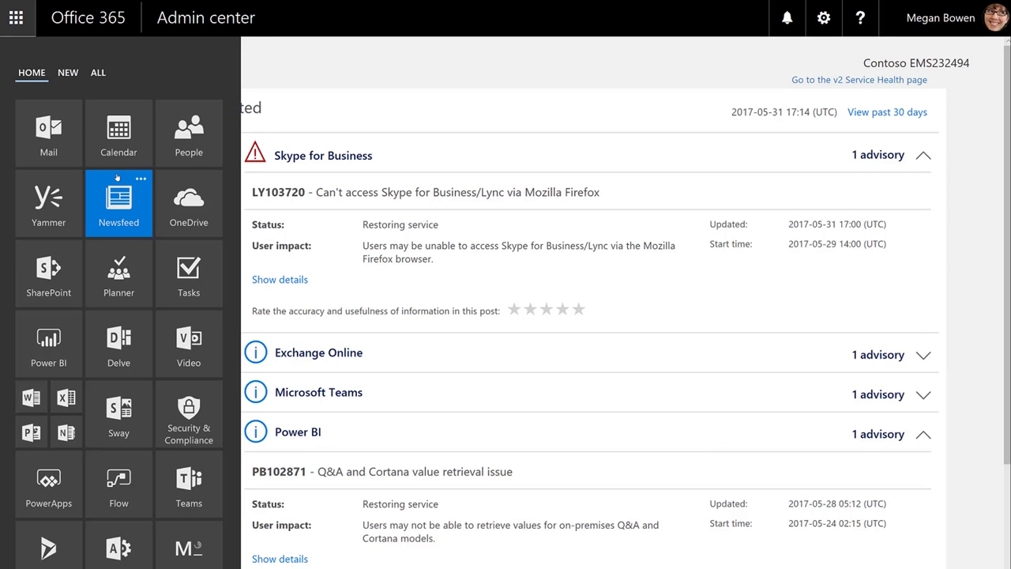
left_click(116, 177)
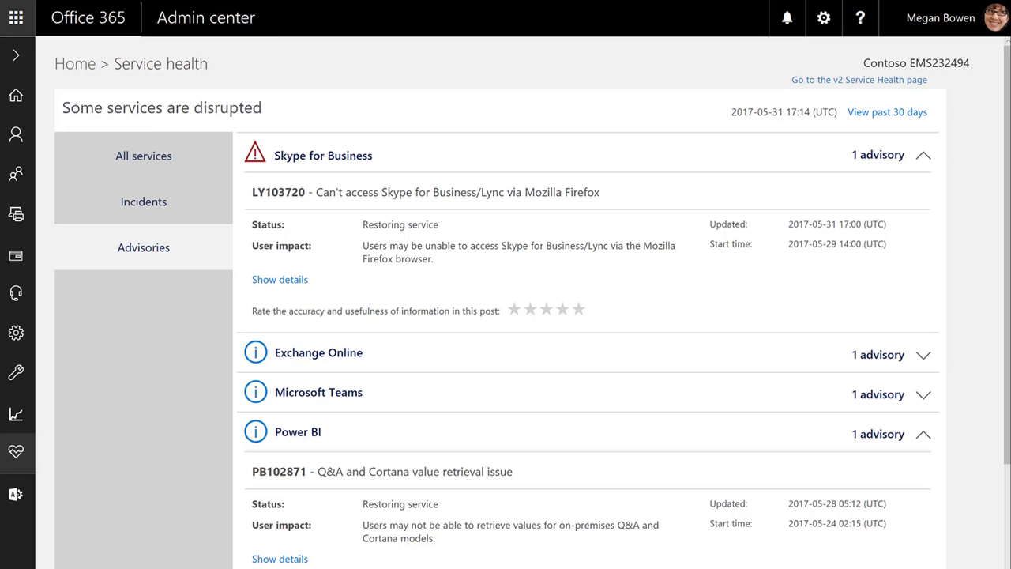
left_click(17, 17)
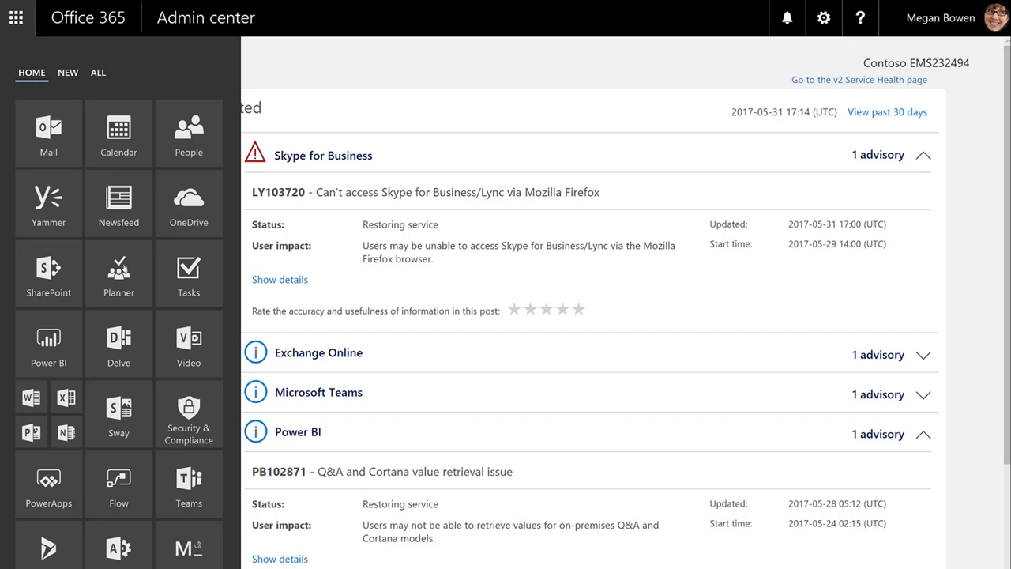
left_click(122, 338)
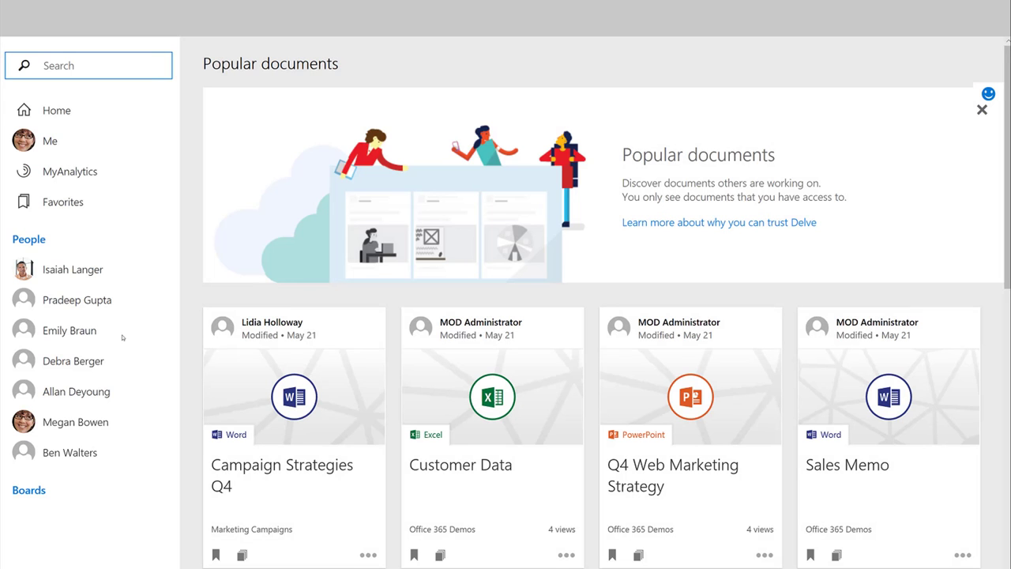
Step: Open the signed-in user's own Delve profile and review its recent documents and suggested colleagues
left_click(61, 140)
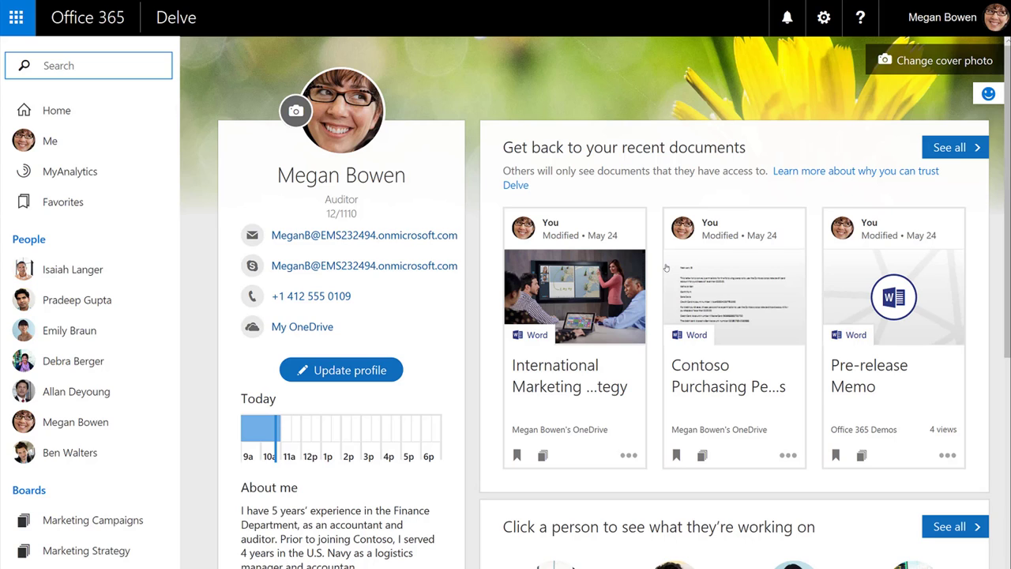
scroll(665, 267, "down", 1)
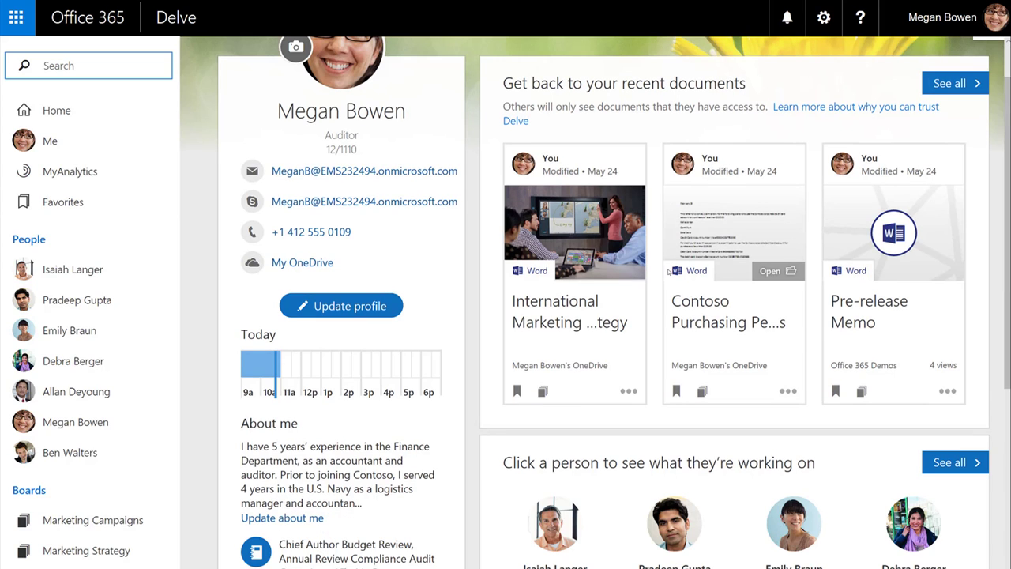
scroll(667, 271, "down", 1)
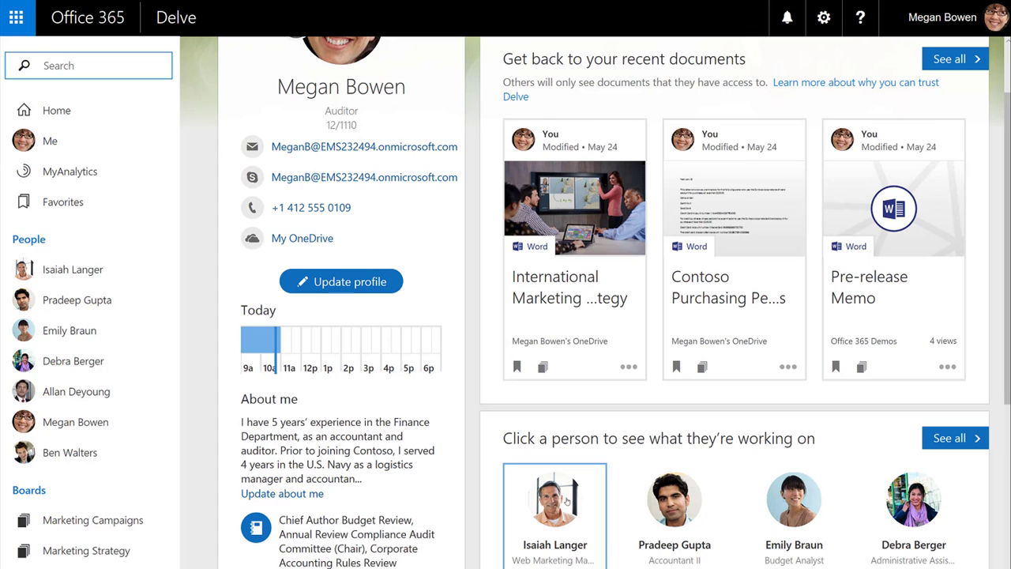
Step: Examine the Web Marketing Manager's Delve profile, including projects, skills, education, recent documents and position in the organization
scroll(566, 501, "up", 2)
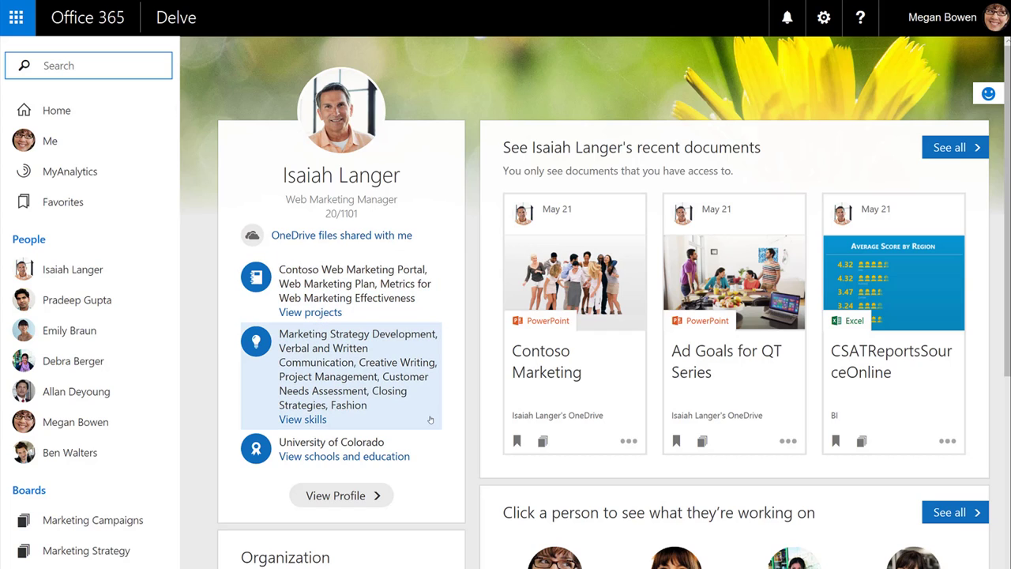
scroll(430, 420, "down", 1)
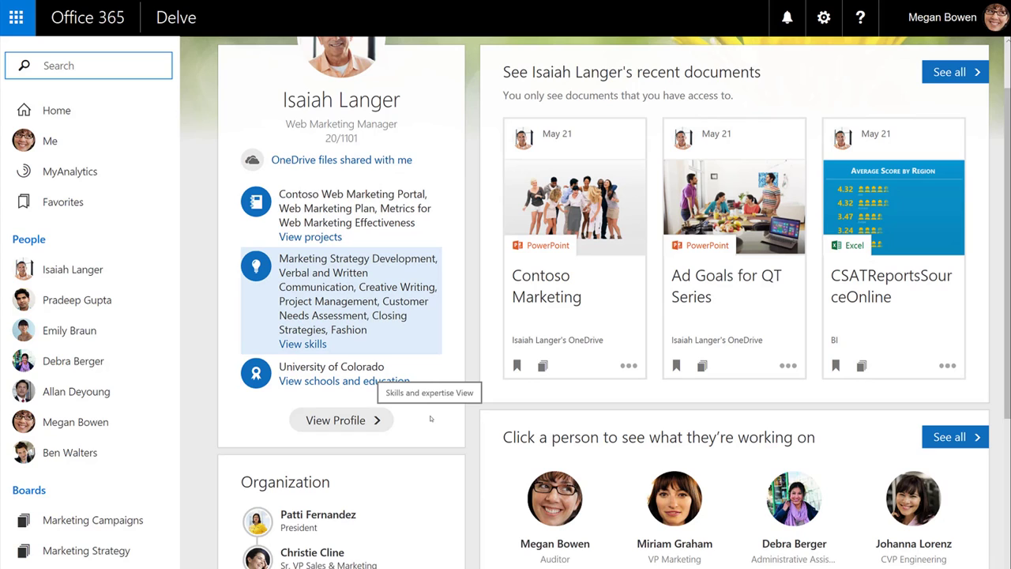
scroll(403, 410, "down", 1)
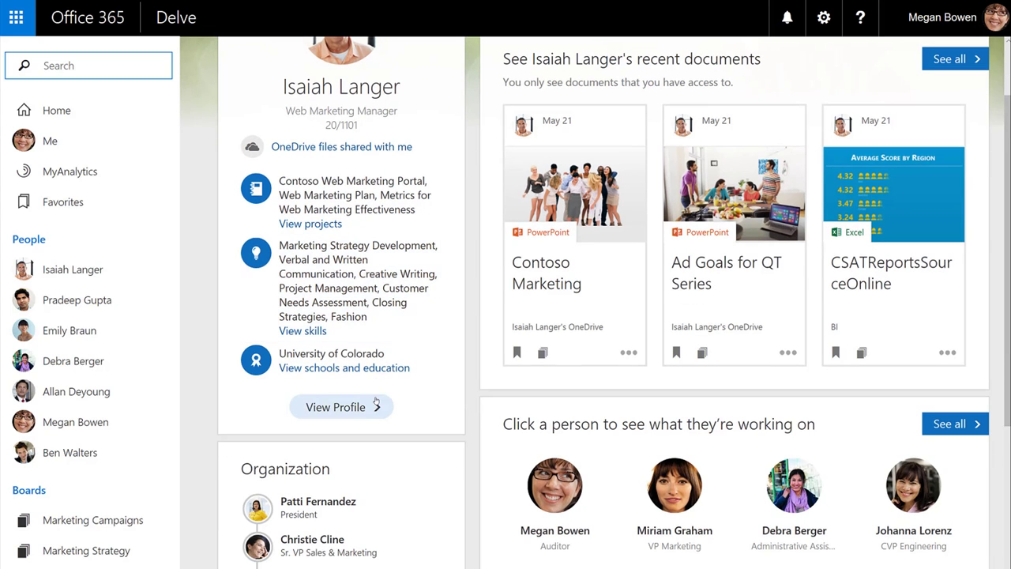
scroll(425, 407, "down", 1)
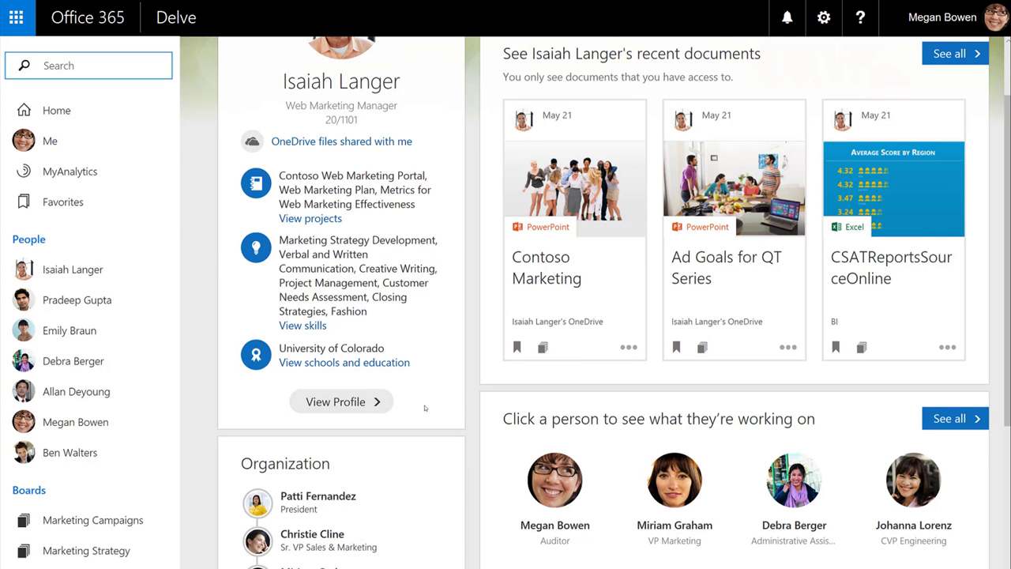
scroll(425, 408, "down", 2)
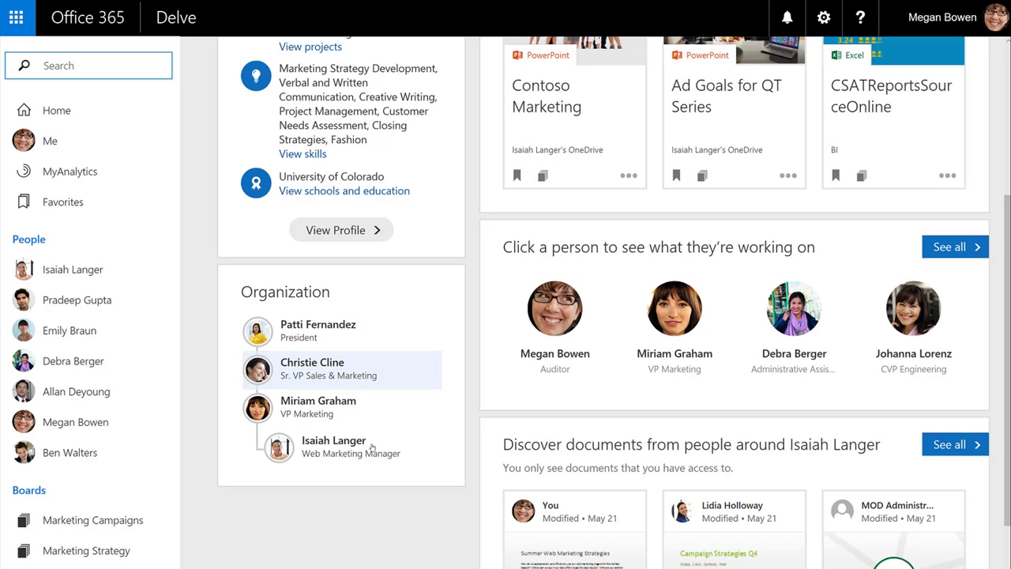
scroll(372, 447, "up", 3)
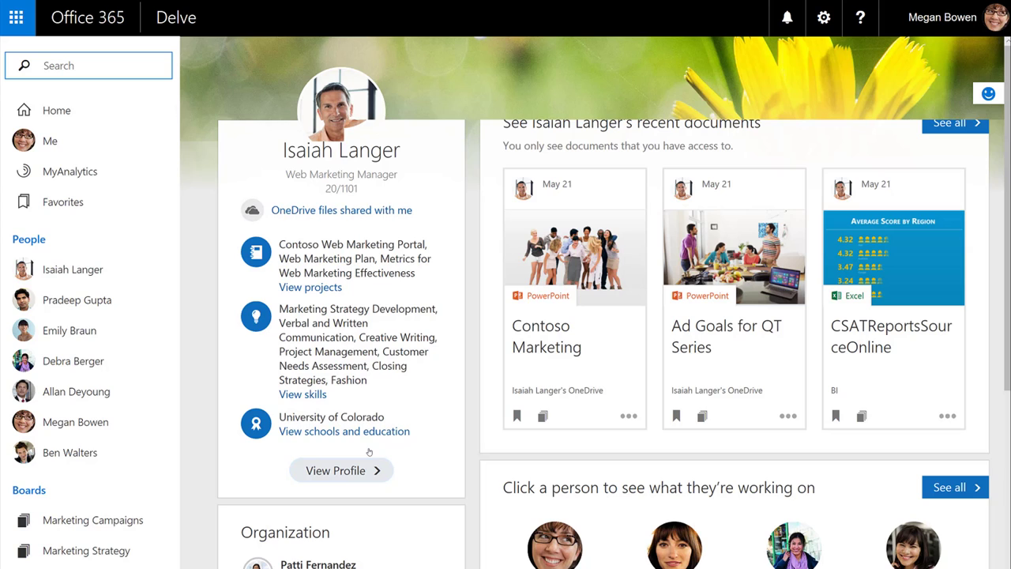
scroll(369, 452, "up", 1)
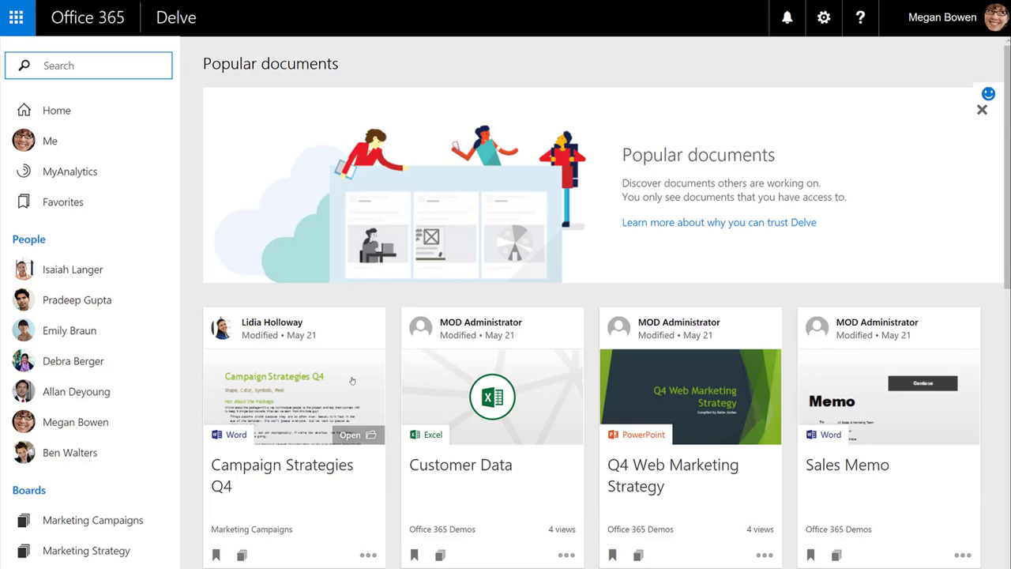
Step: Examine the popular documents in Delve, including their authors, file types and source sites, and go to the search field
scroll(353, 381, "down", 1)
scroll(352, 381, "down", 1)
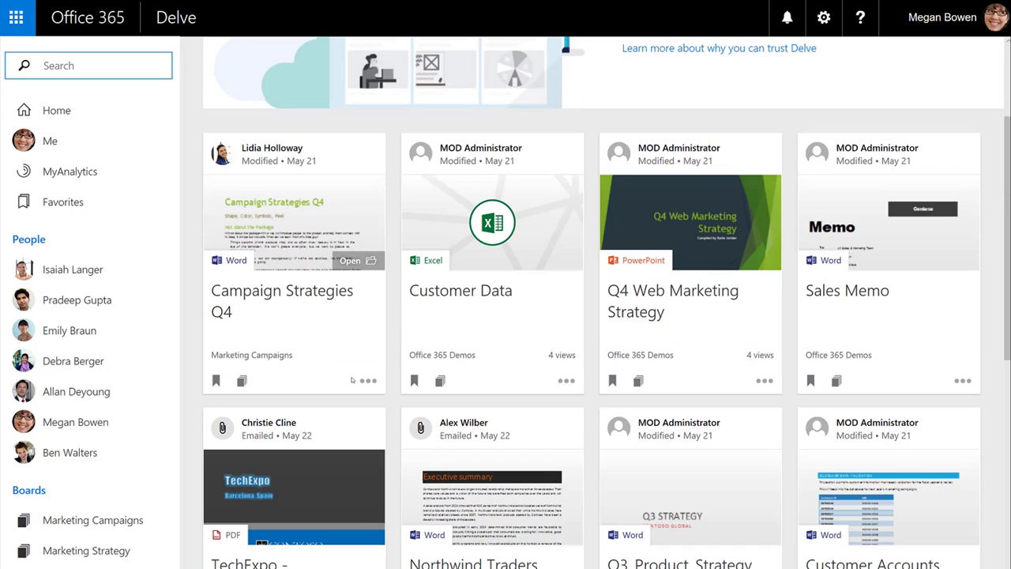
scroll(352, 381, "down", 1)
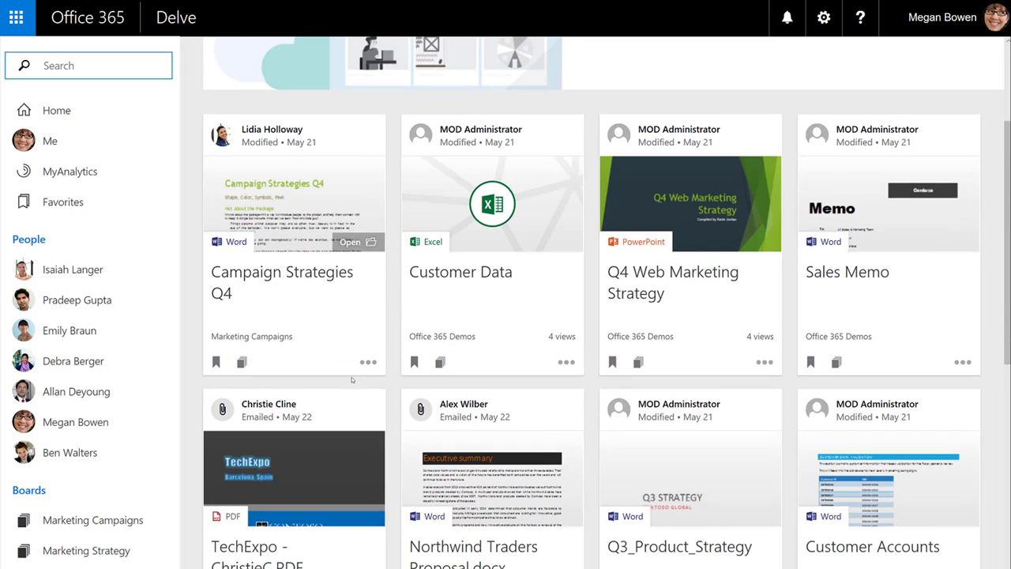
scroll(352, 381, "down", 1)
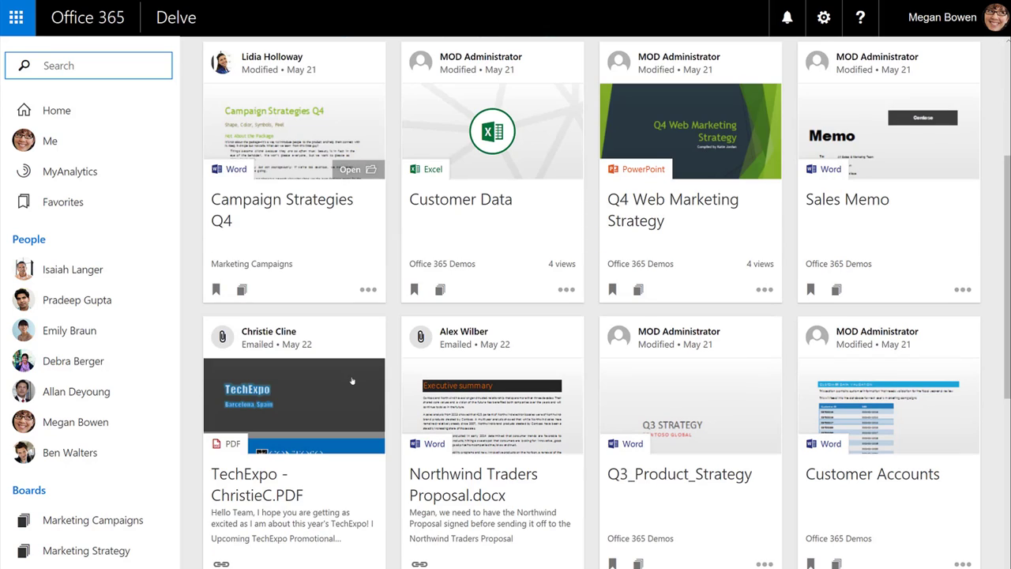
scroll(352, 381, "up", 1)
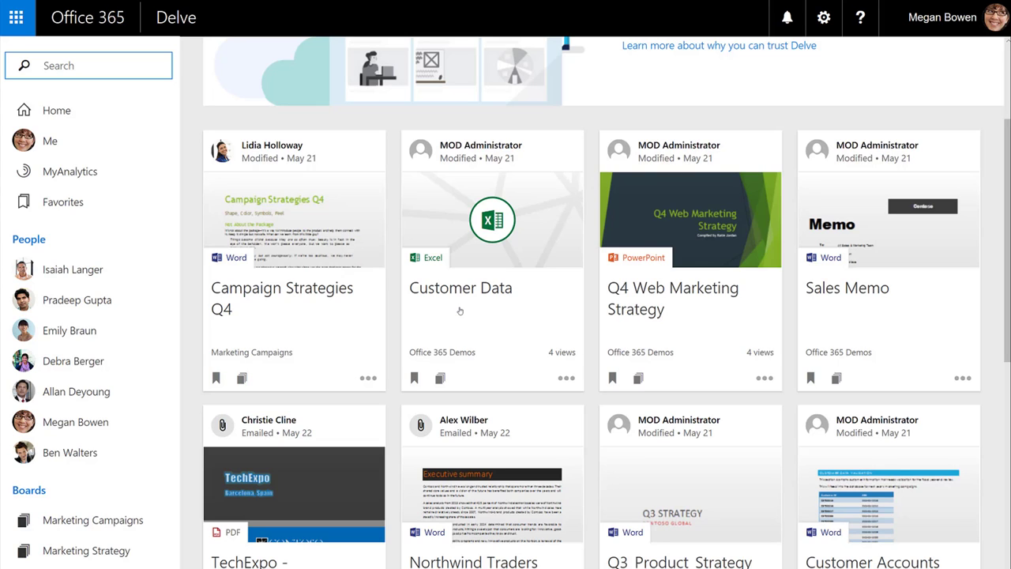
scroll(458, 331, "up", 2)
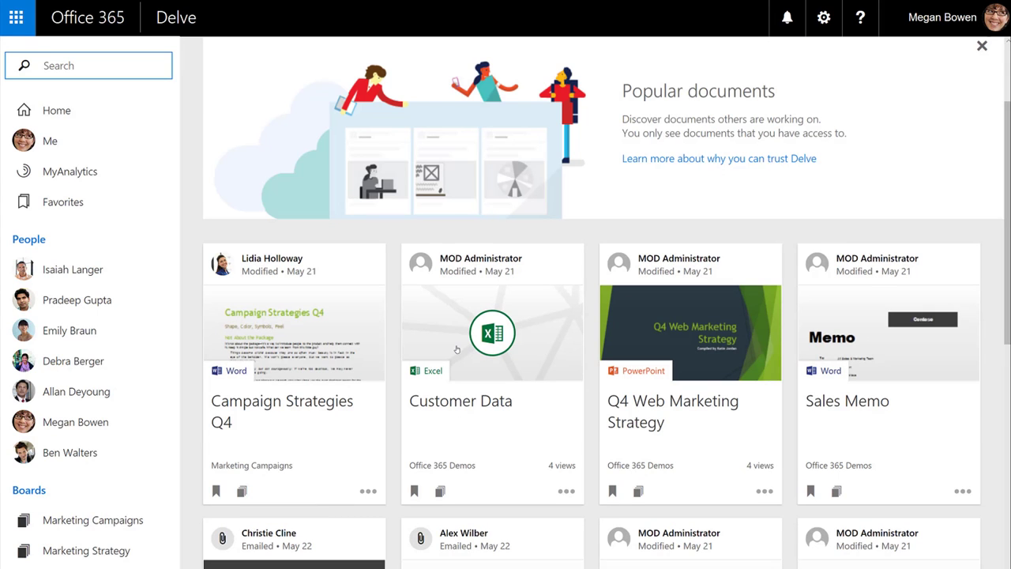
scroll(457, 349, "up", 1)
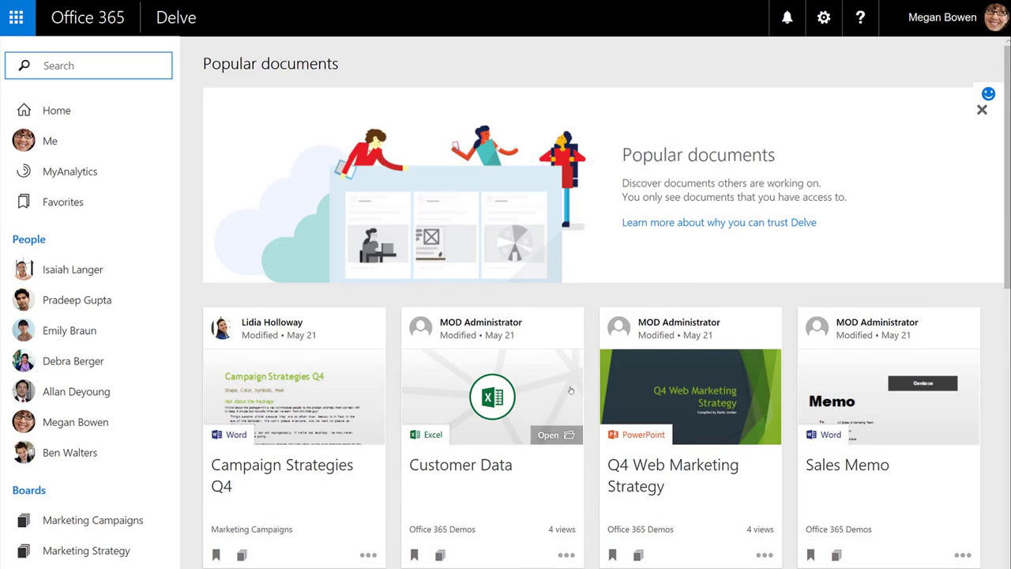
scroll(571, 390, "down", 1)
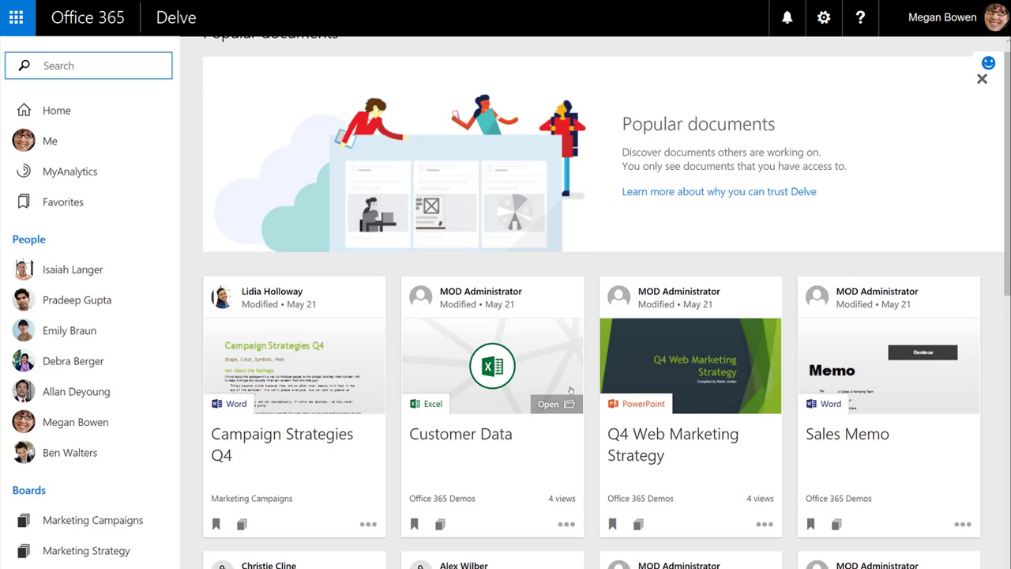
scroll(571, 390, "down", 2)
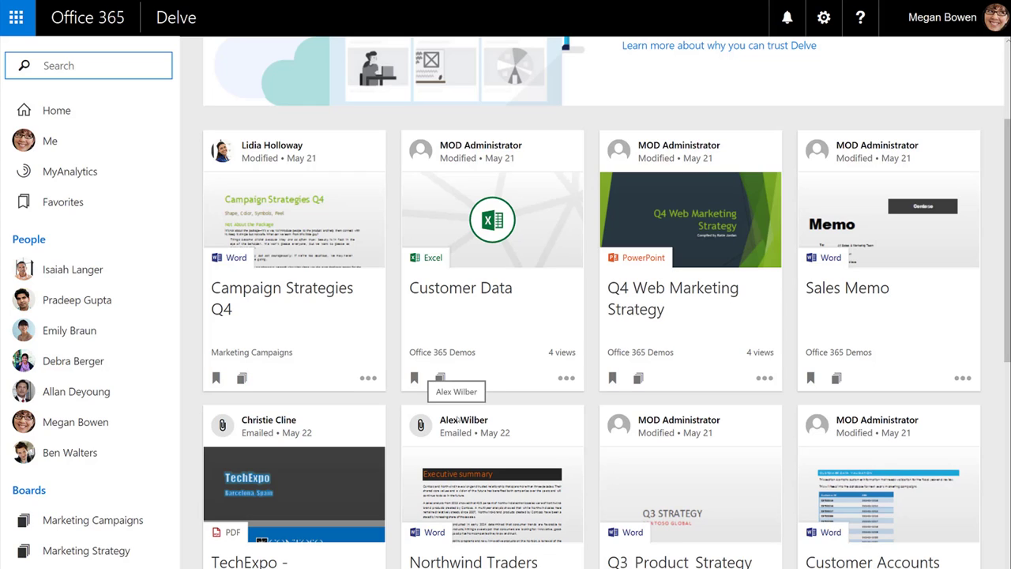
left_click(108, 63)
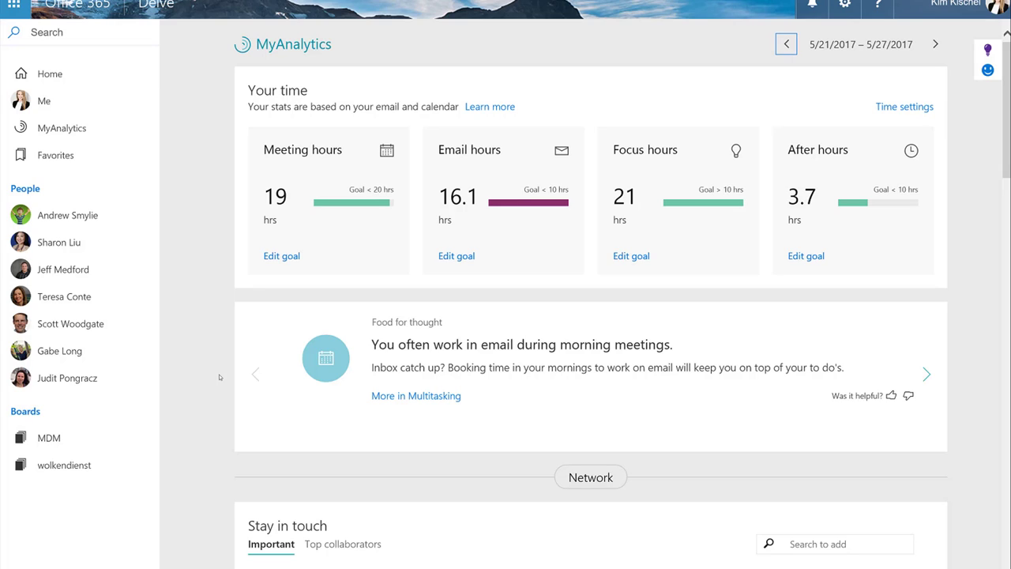
Step: Set the weekly Meeting hours goal in MyAnalytics to less than 15 hours and save it
left_click(286, 258)
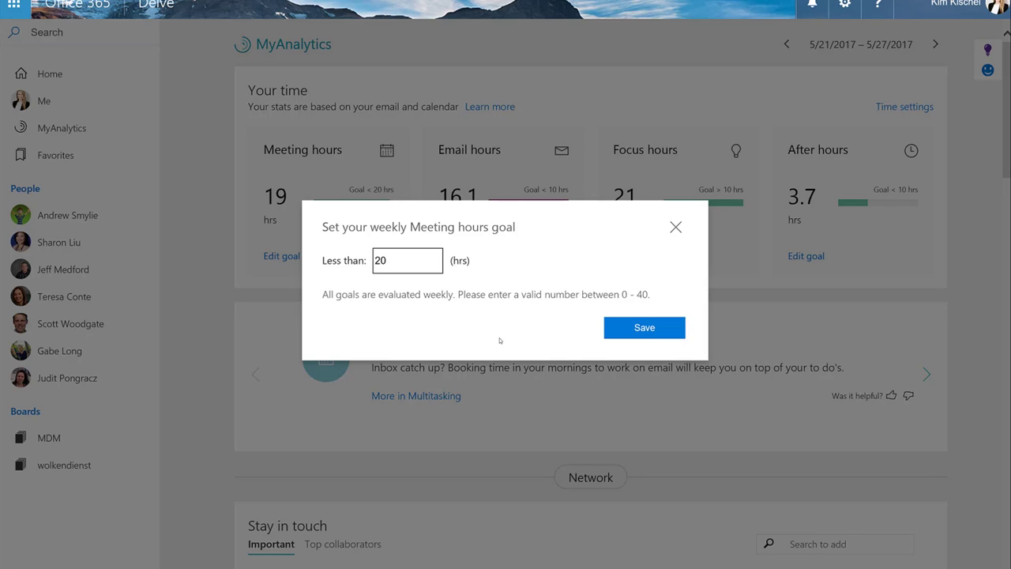
key("ctrl+a")
type("15")
left_click(474, 416)
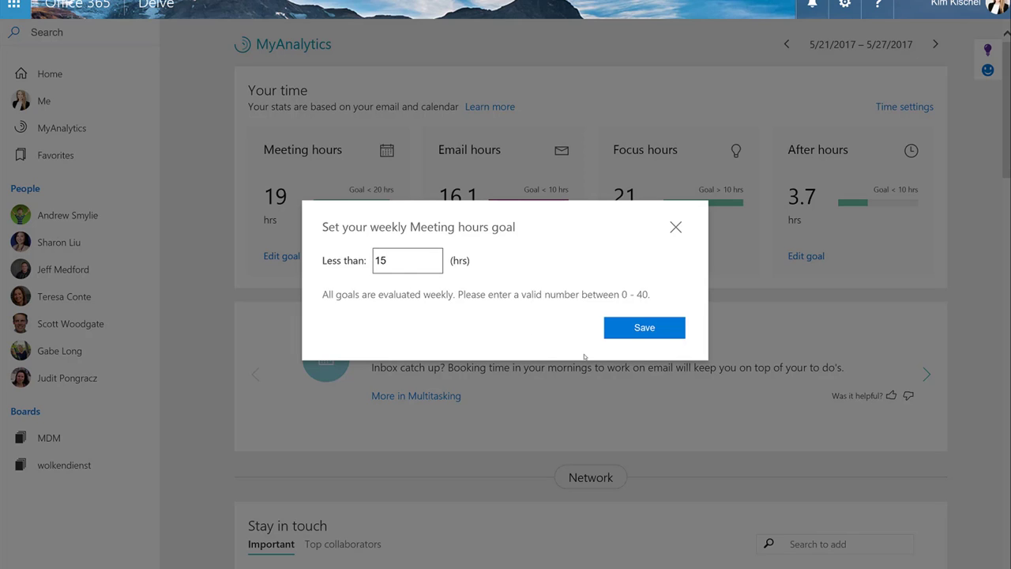
left_click(646, 327)
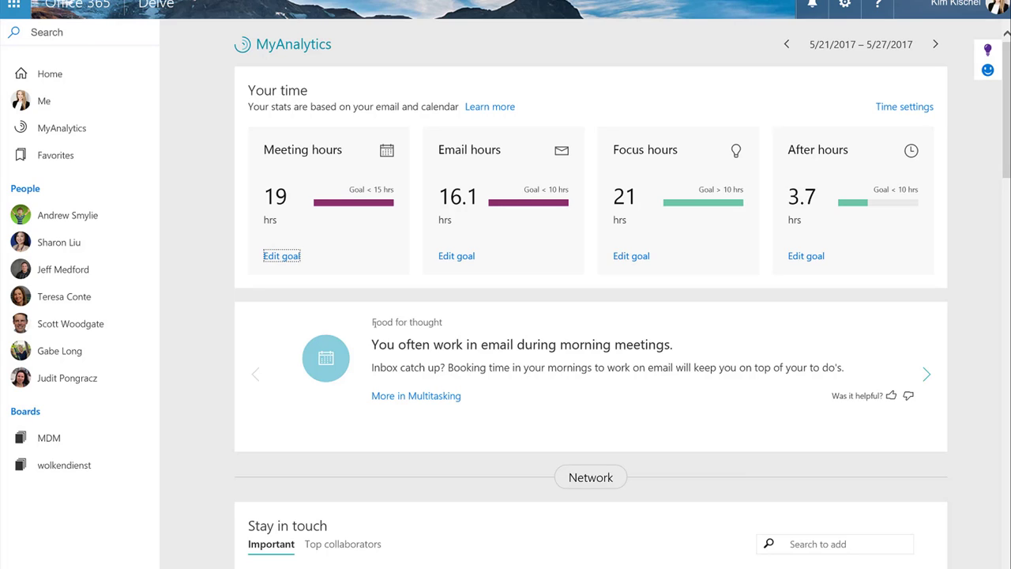
Step: Review the Food for thought insight in MyAnalytics and advance to the next one about email use during meetings
left_click_drag(373, 322, 464, 325)
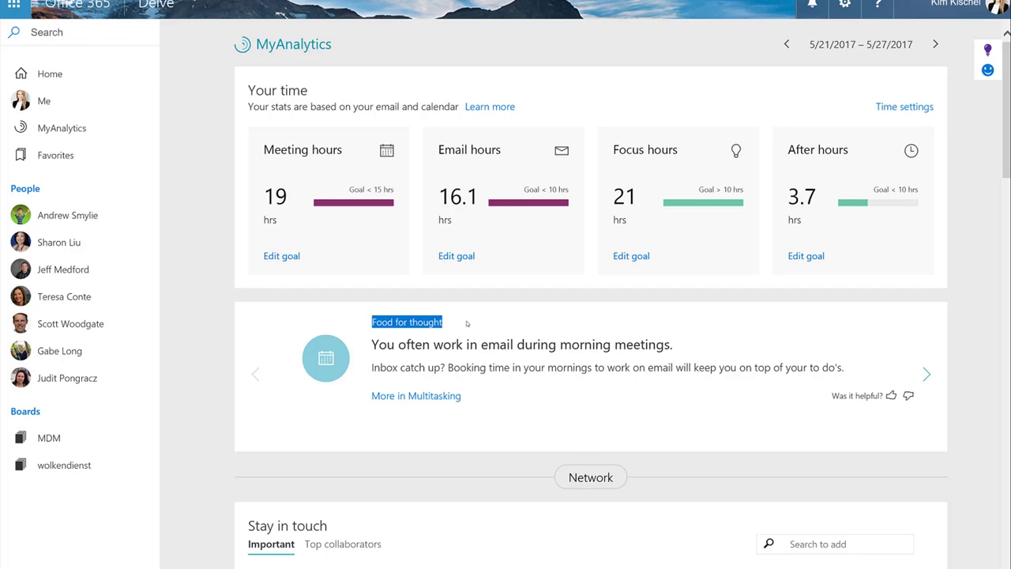
left_click(464, 325)
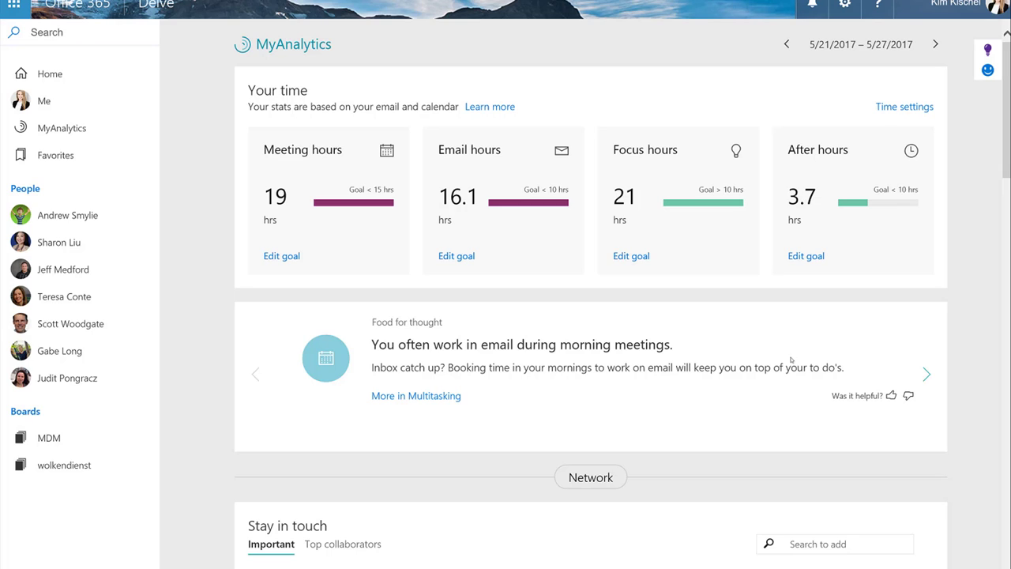
left_click(925, 373)
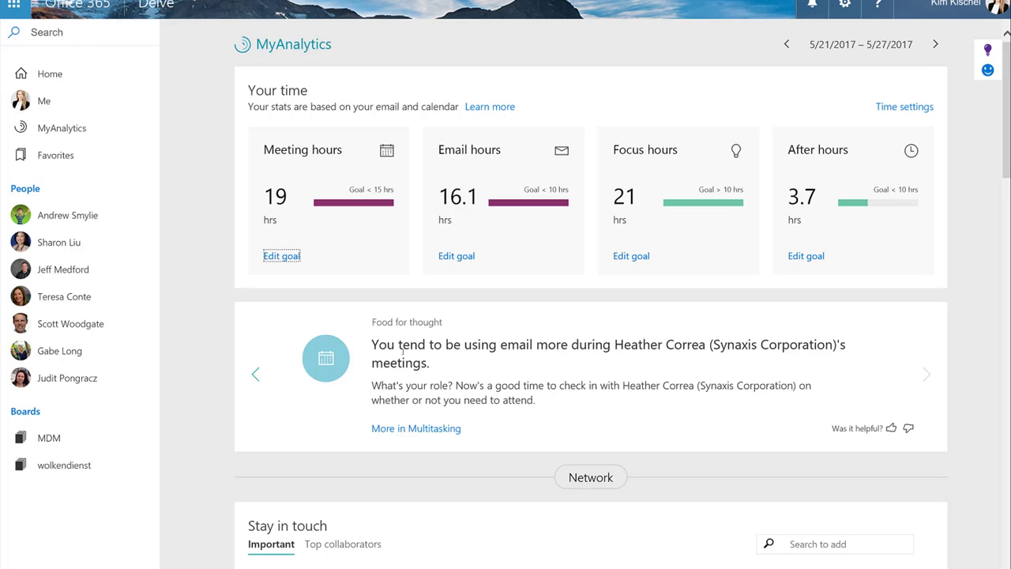
left_click_drag(379, 345, 711, 357)
left_click(575, 377)
Step: Examine the Network section's Stay in touch collaborator statistics and the You and your manager figures
scroll(624, 329, "down", 2)
scroll(624, 329, "down", 1)
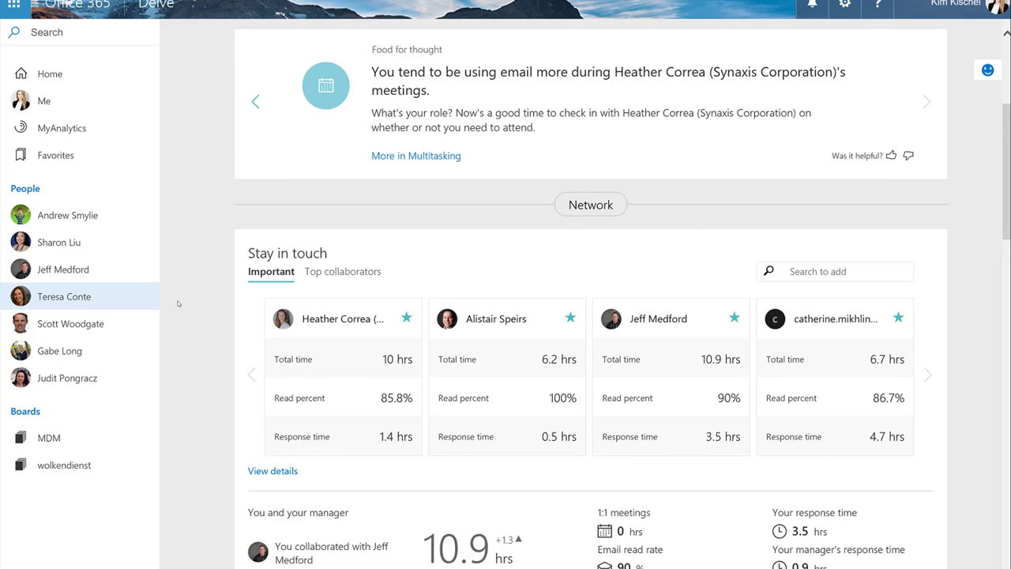
scroll(177, 304, "down", 1)
scroll(178, 303, "down", 1)
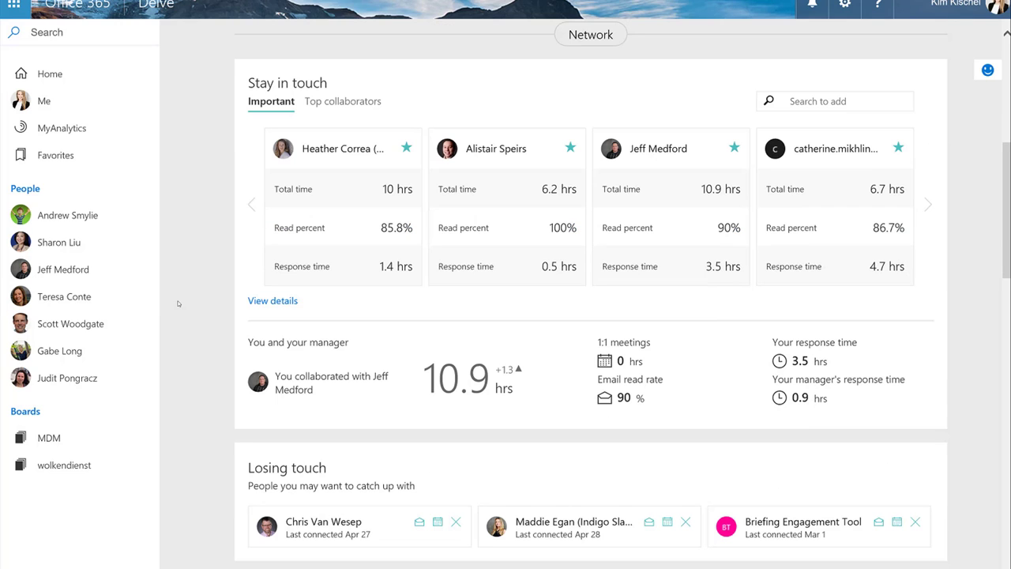
scroll(177, 303, "down", 1)
scroll(178, 303, "up", 1)
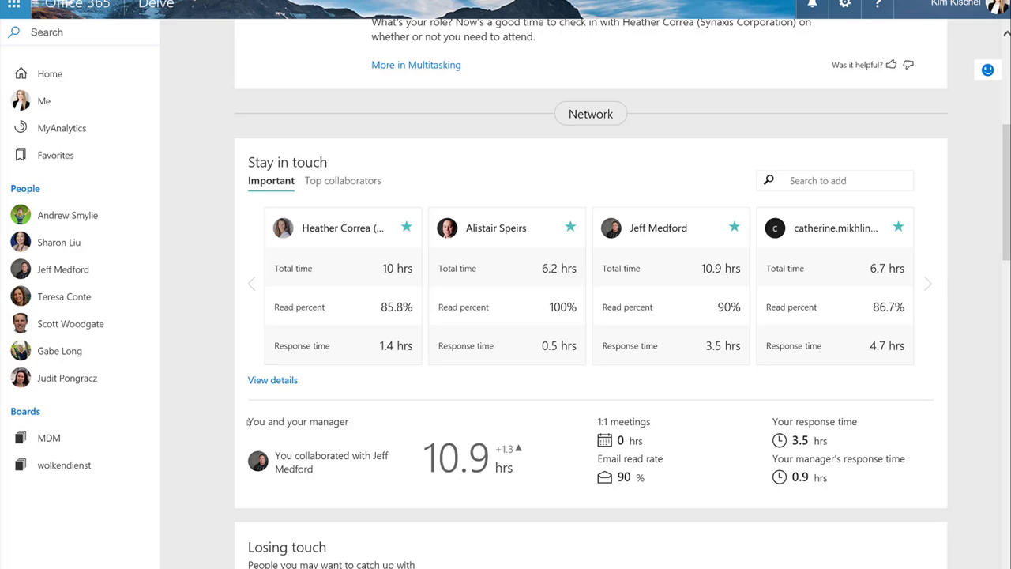
left_click_drag(247, 422, 390, 433)
left_click(407, 427)
scroll(914, 419, "down", 1)
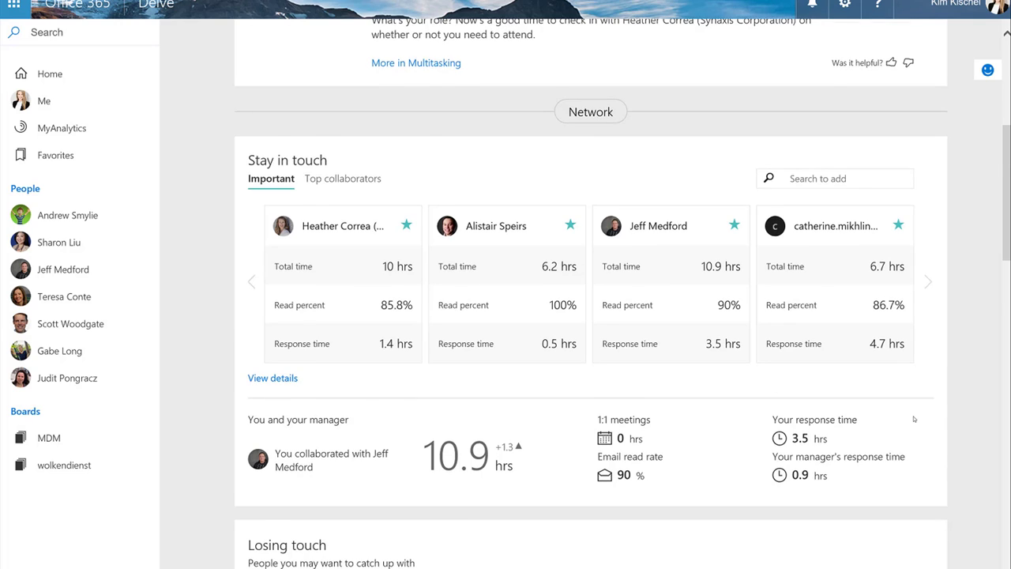
Step: Examine the Losing touch suggestions and the Meetings overview in relation to the Network statistics
scroll(914, 418, "down", 3)
scroll(914, 419, "down", 3)
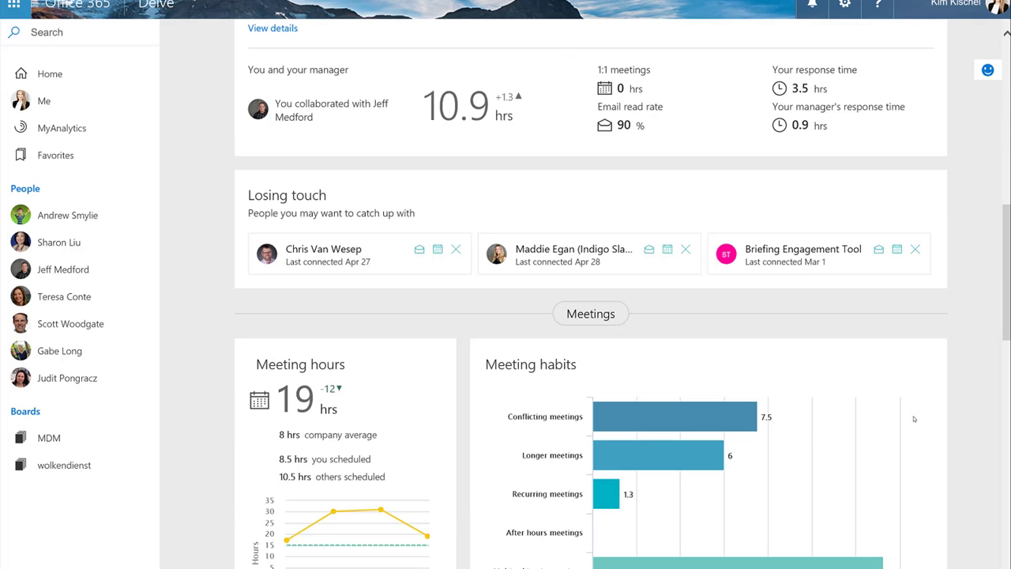
scroll(914, 418, "down", 1)
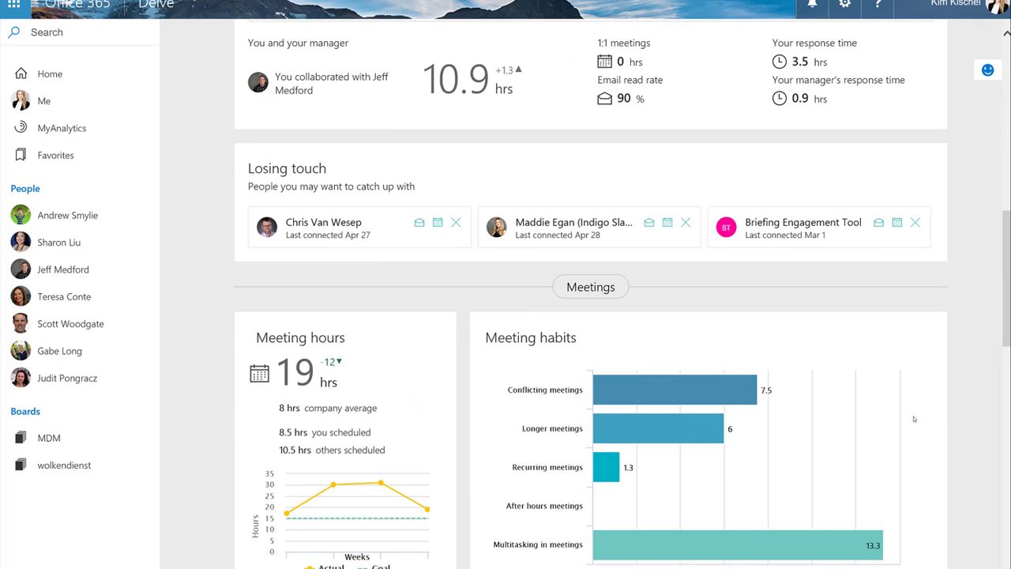
scroll(914, 419, "up", 8)
scroll(911, 420, "up", 1)
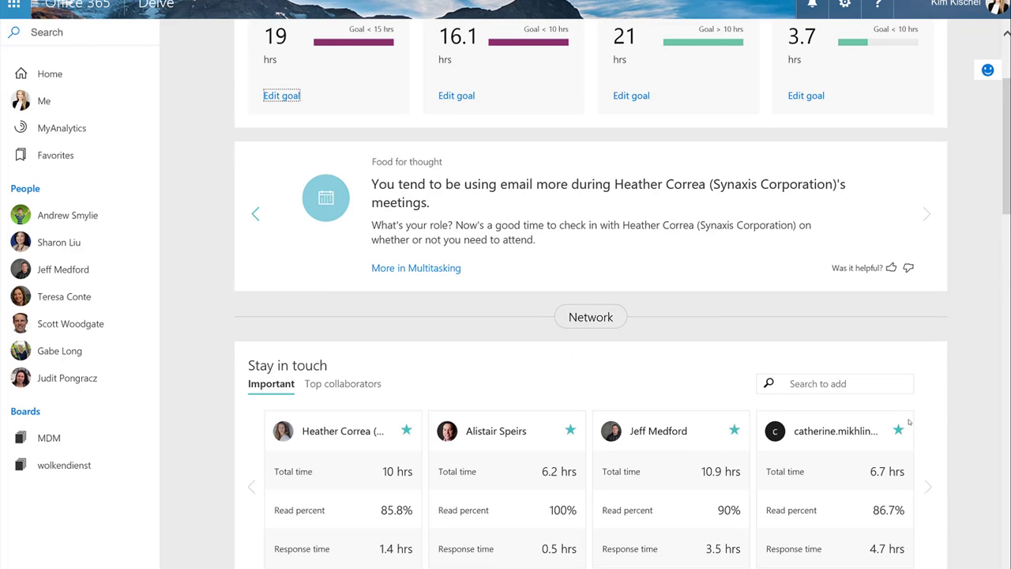
scroll(908, 423, "down", 4)
scroll(906, 425, "down", 1)
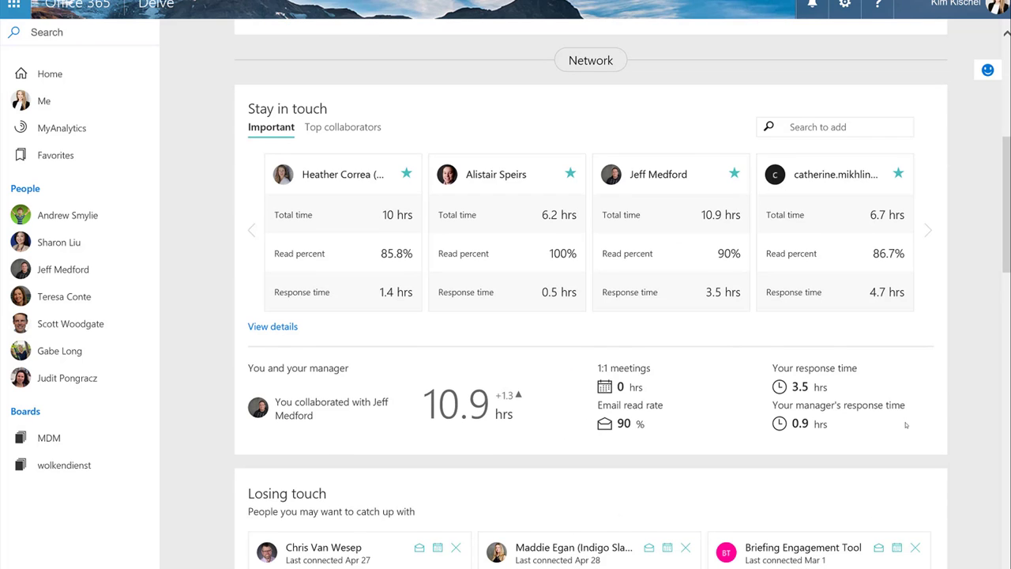
scroll(906, 425, "down", 3)
scroll(906, 425, "down", 2)
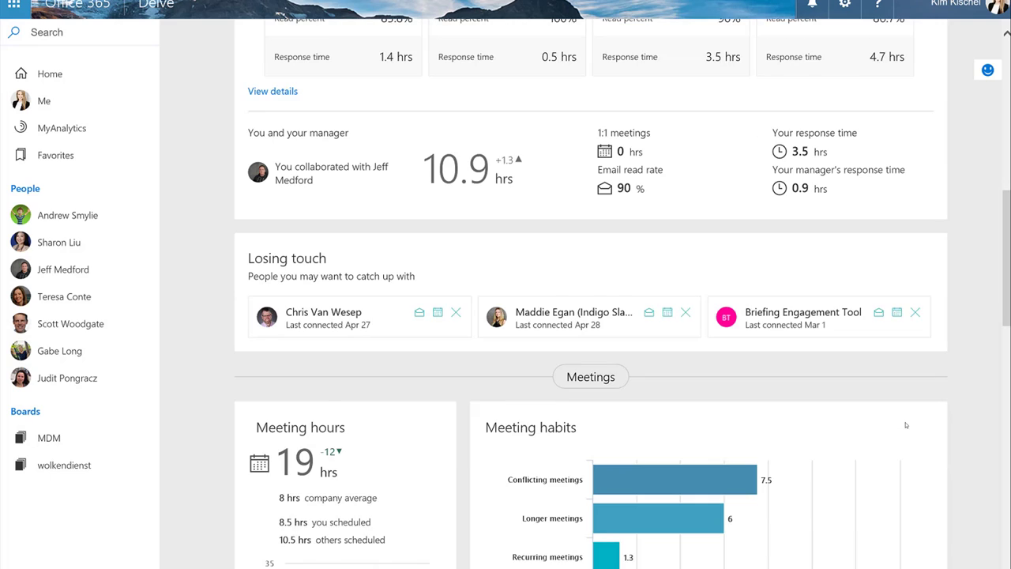
scroll(906, 425, "down", 2)
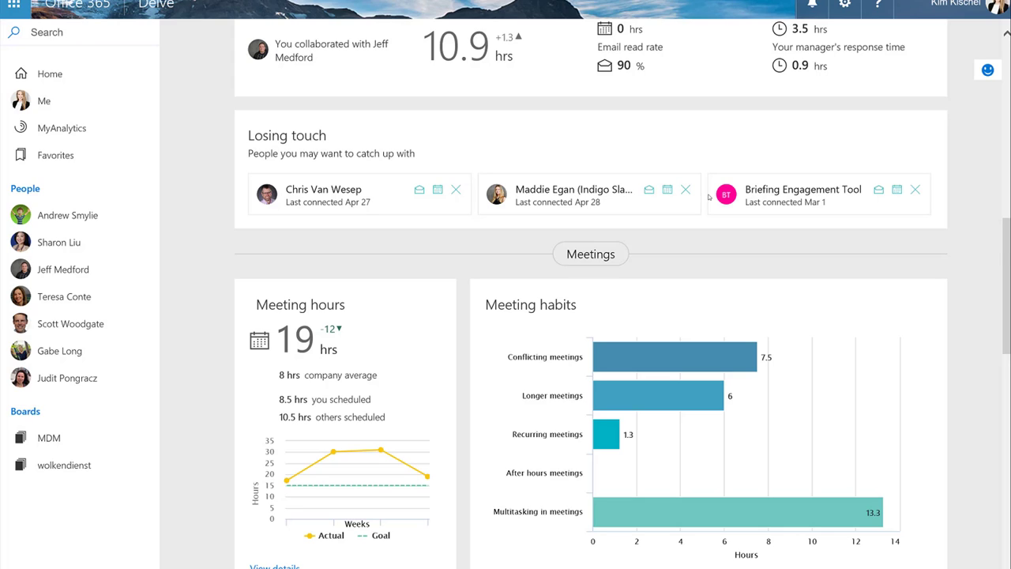
scroll(1005, 254, "down", 1)
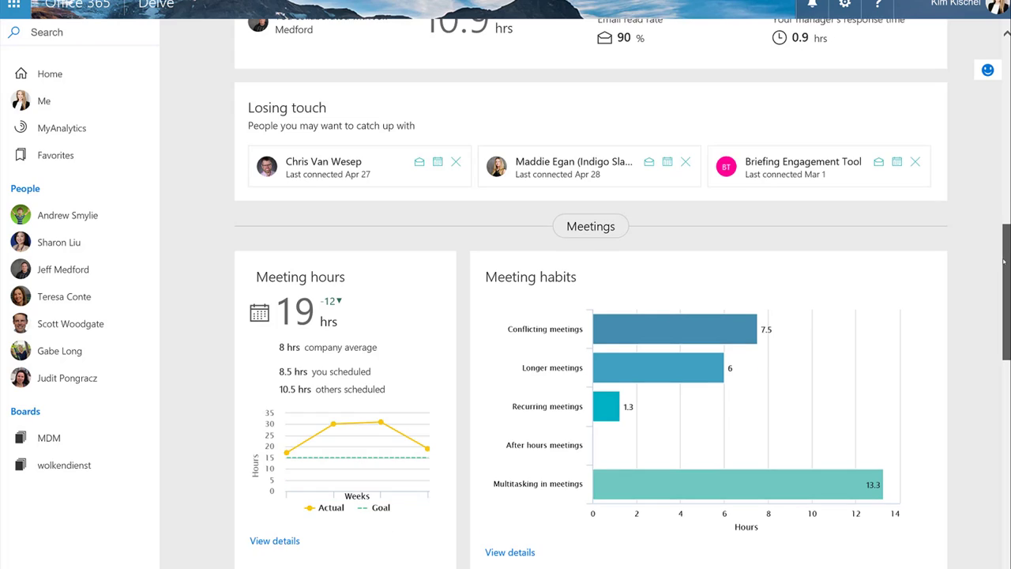
scroll(951, 331, "up", 12)
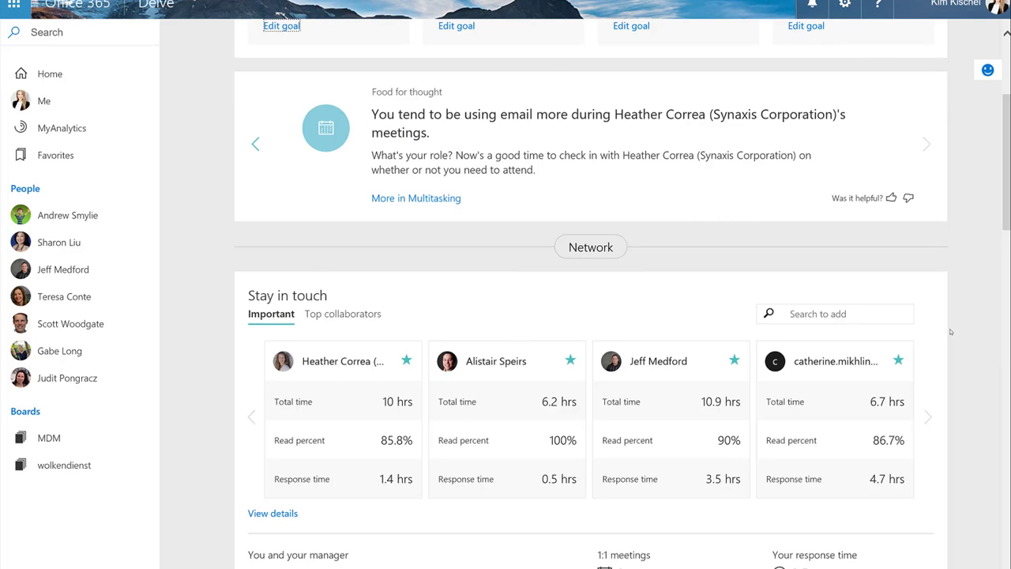
scroll(951, 331, "down", 8)
scroll(950, 389, "up", 8)
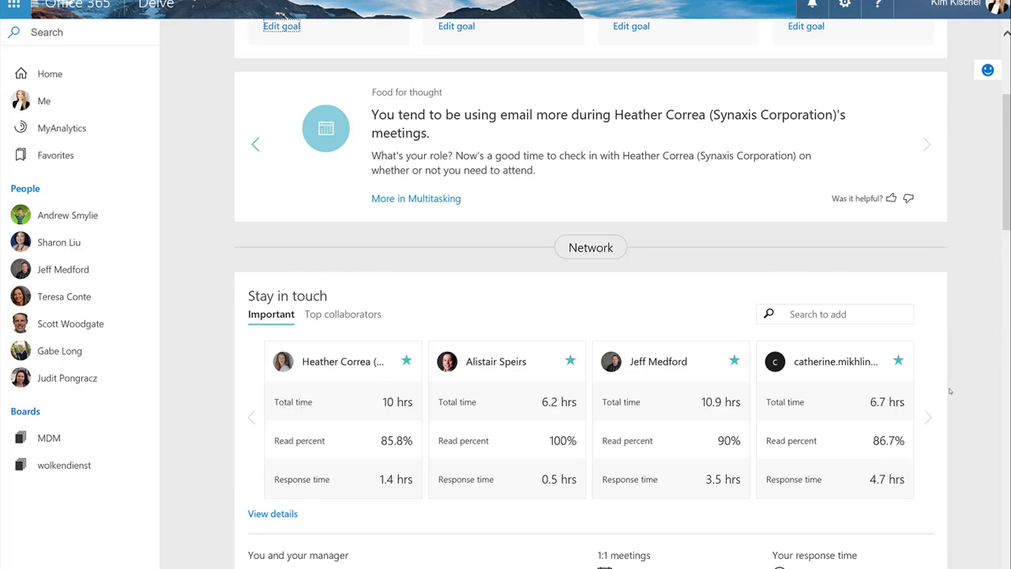
scroll(951, 390, "down", 2)
scroll(940, 357, "down", 6)
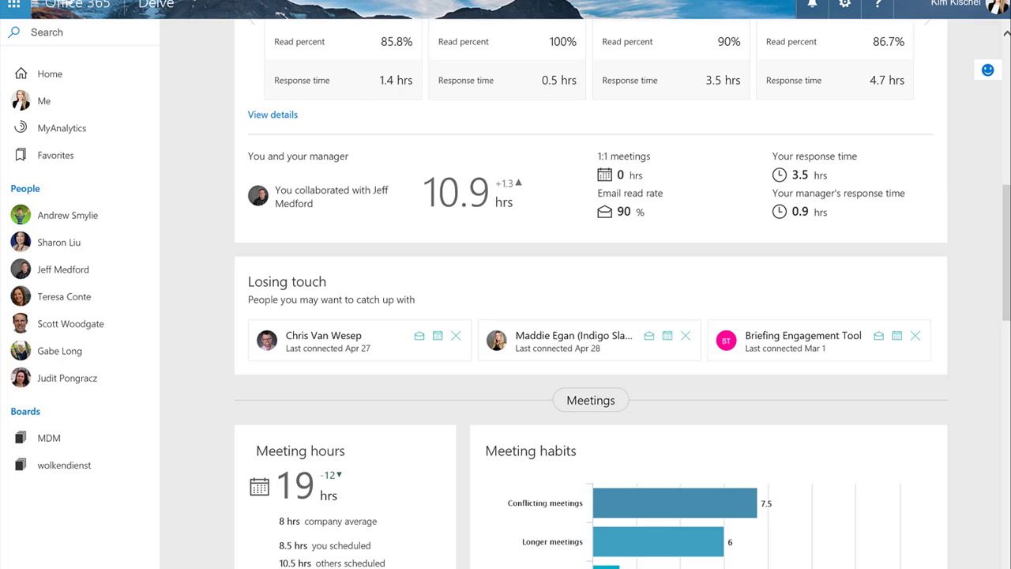
scroll(591, 316, "down", 2)
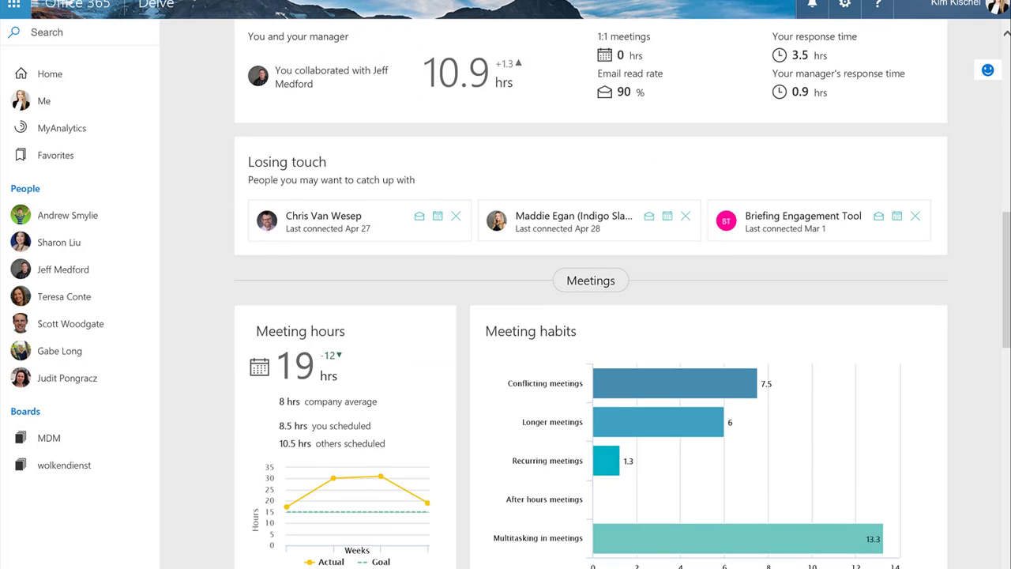
scroll(591, 316, "down", 2)
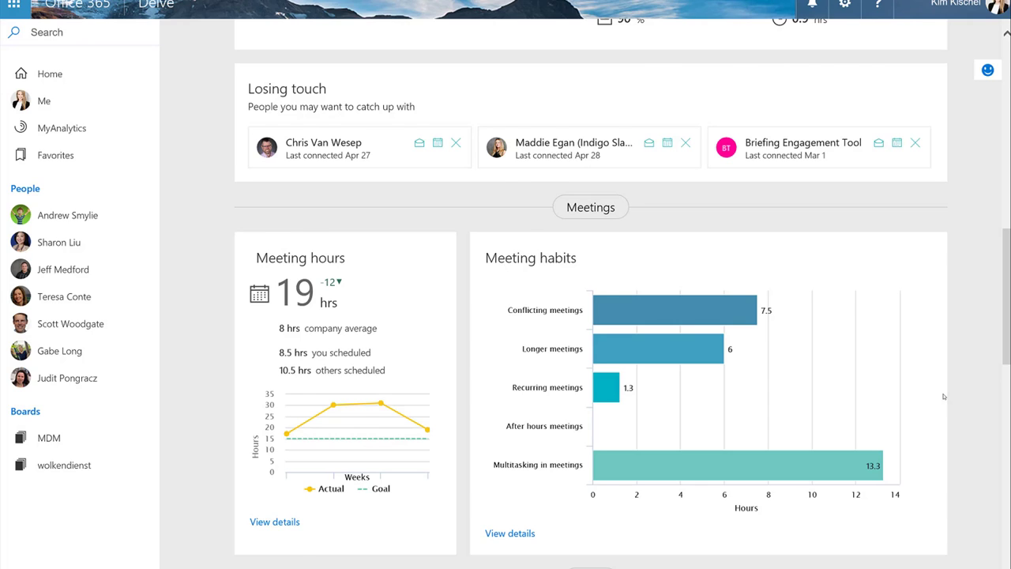
Step: Open the Meeting habits details, review how each meeting is classified, and close the list
scroll(943, 396, "down", 1)
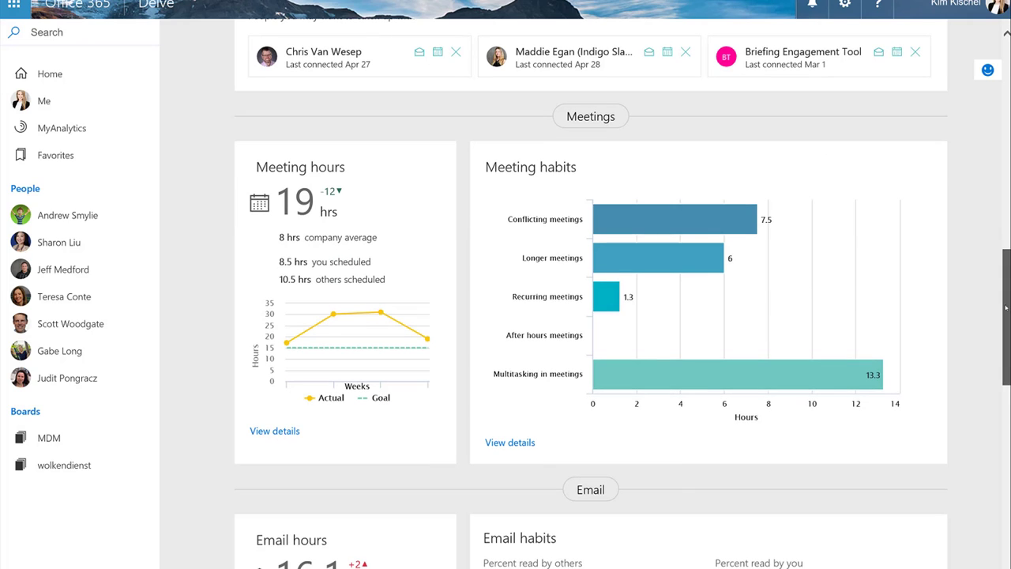
scroll(1006, 308, "down", 1)
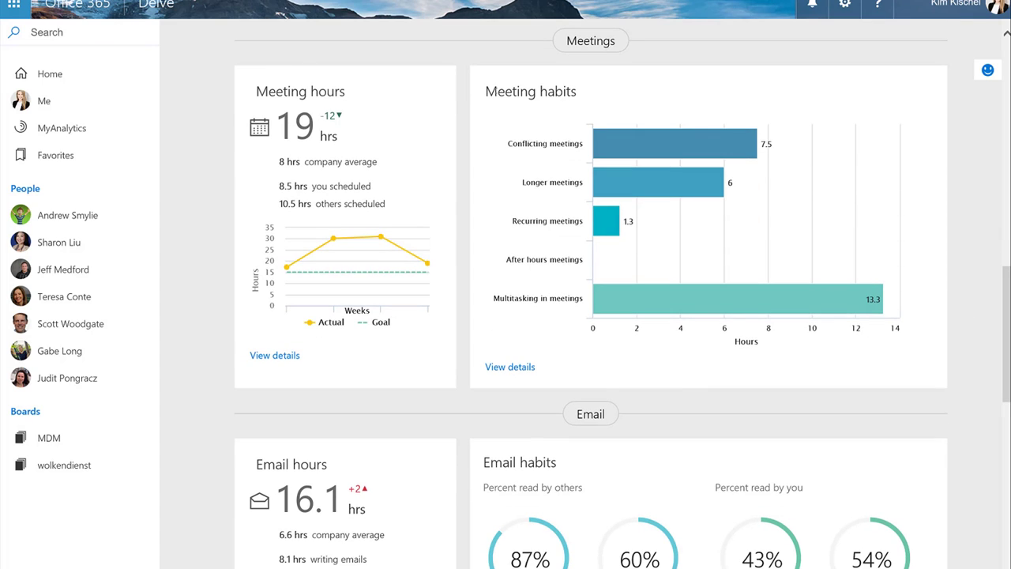
left_click_drag(487, 91, 588, 91)
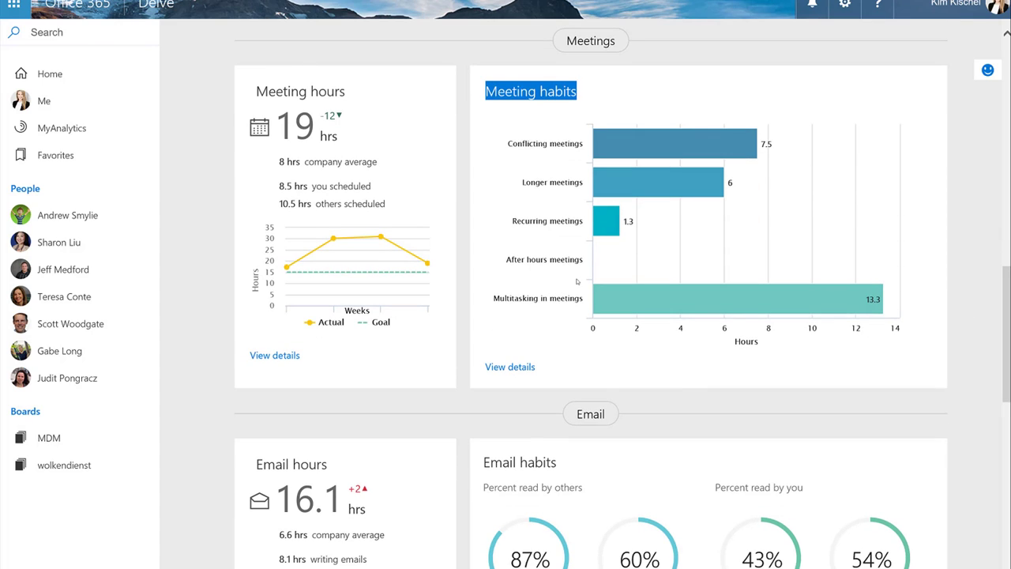
left_click(521, 366)
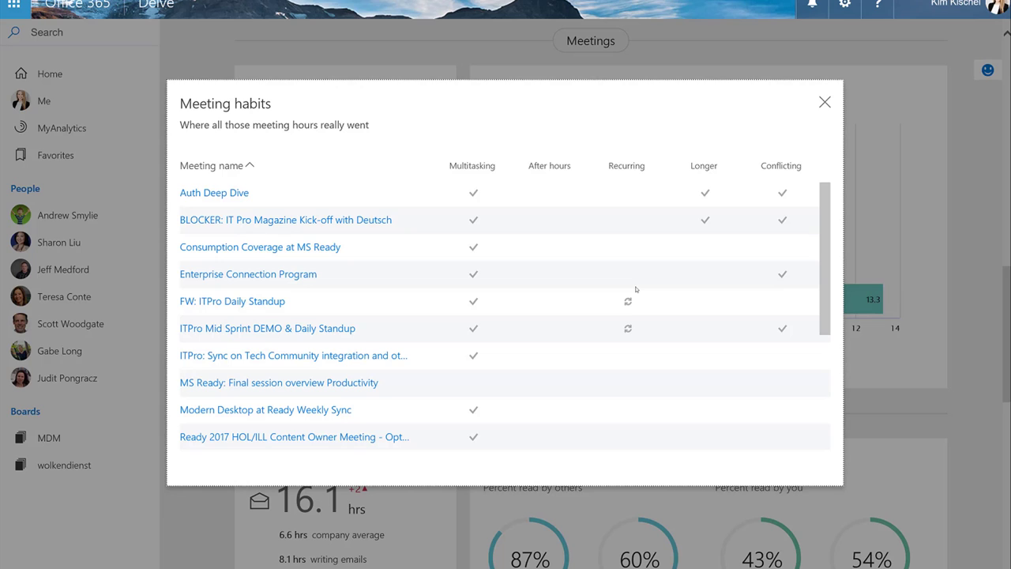
scroll(630, 331, "down", 5)
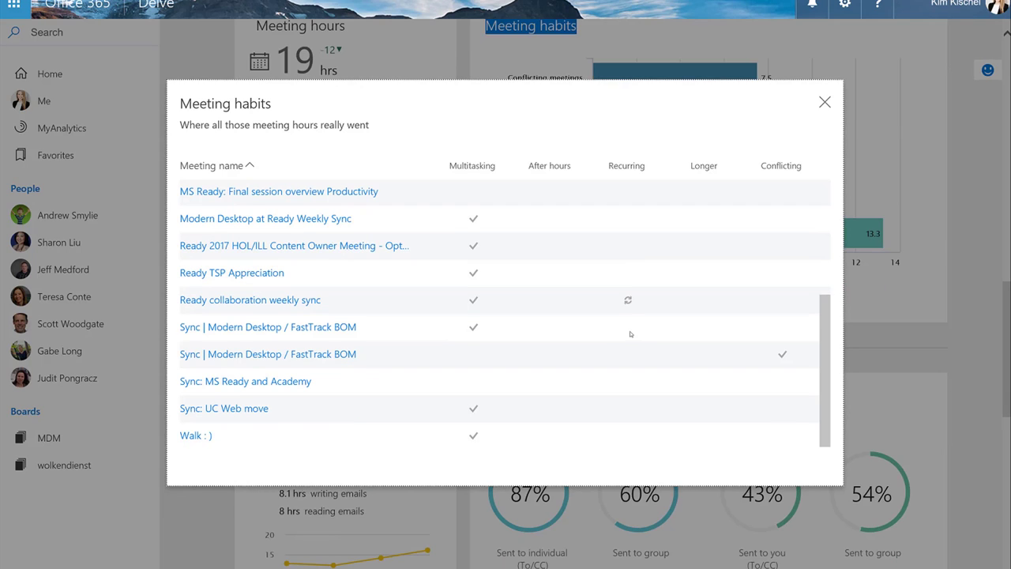
scroll(608, 344, "up", 5)
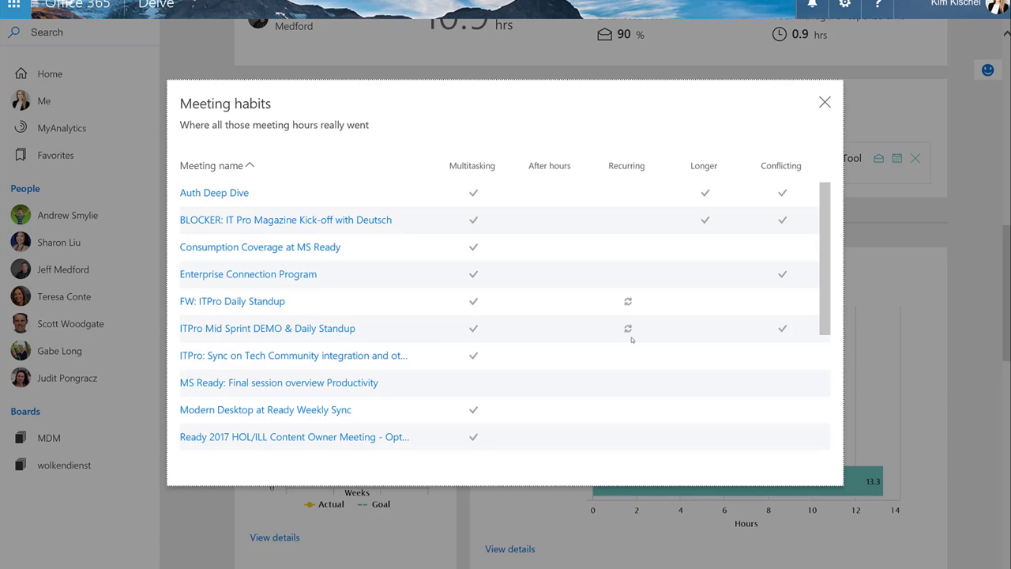
left_click(824, 104)
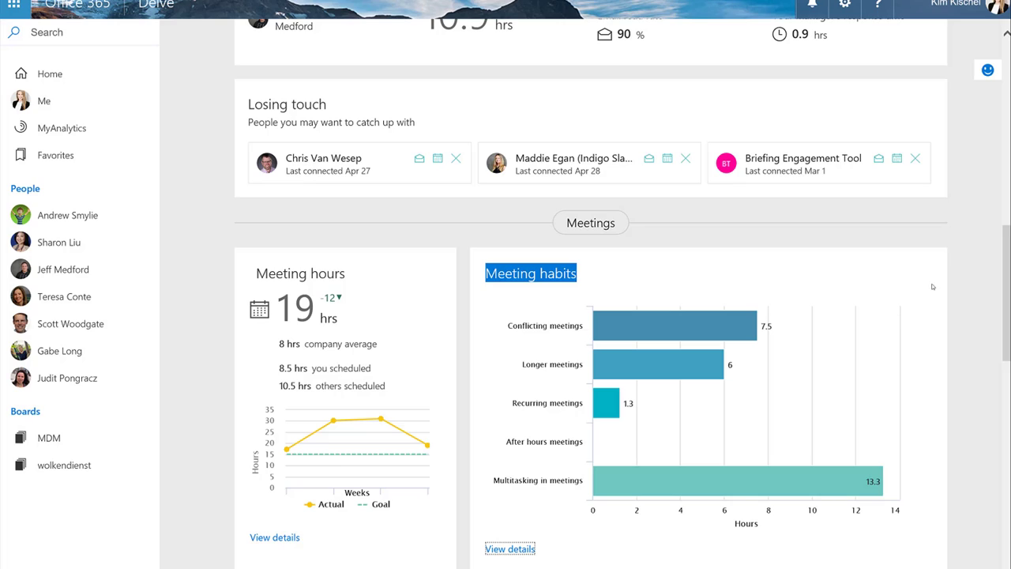
left_click(963, 312)
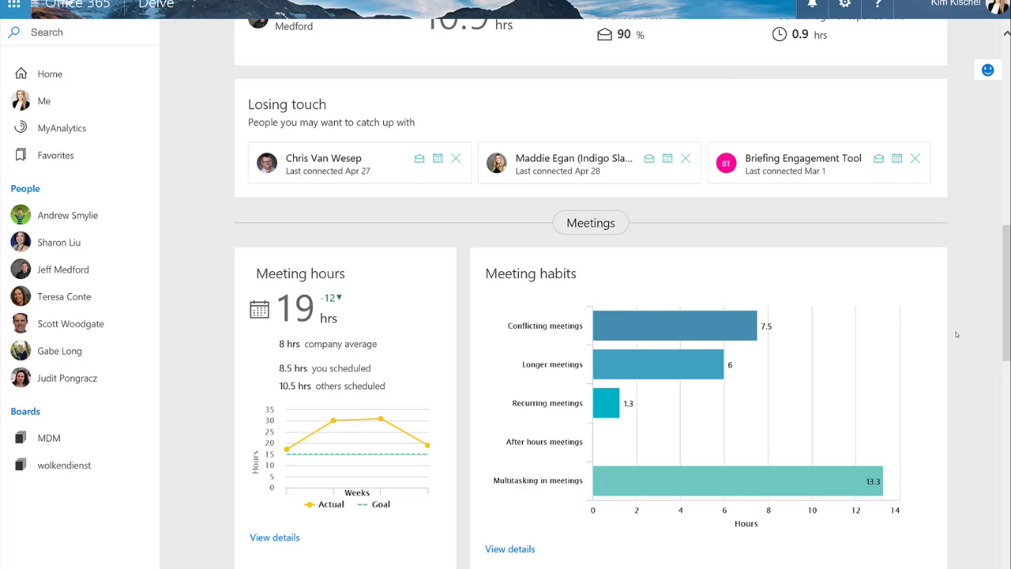
Step: Examine the Email hours and Email habits statistics, and continue to the Focus hours section
scroll(951, 349, "down", 3)
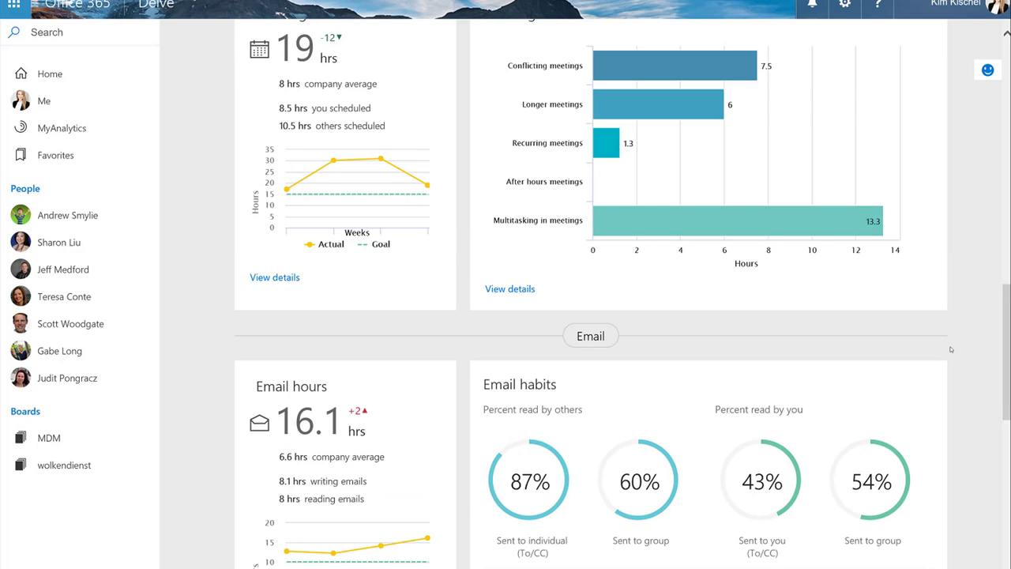
scroll(951, 349, "down", 2)
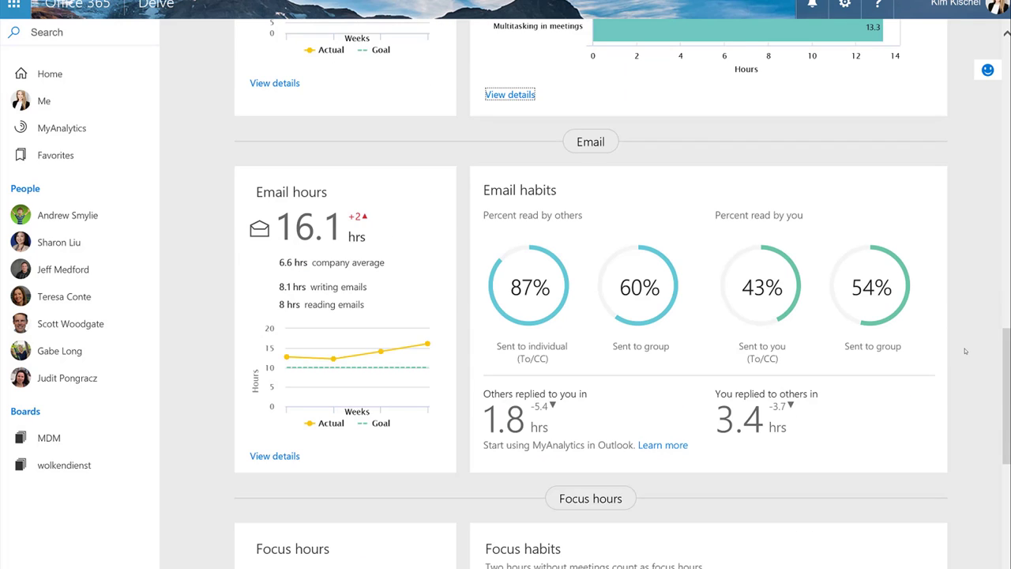
scroll(965, 351, "down", 1)
scroll(965, 356, "down", 1)
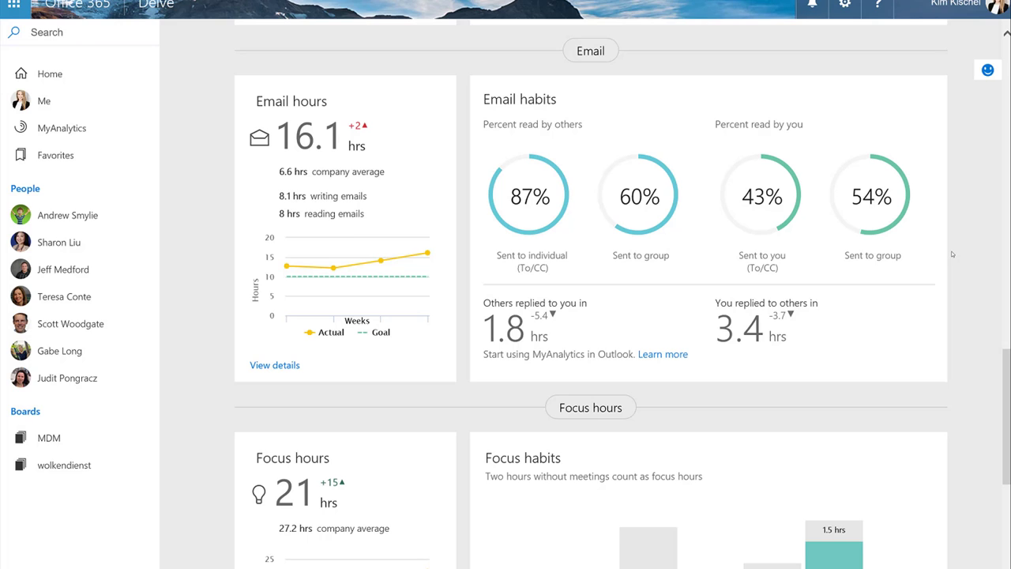
scroll(952, 255, "down", 2)
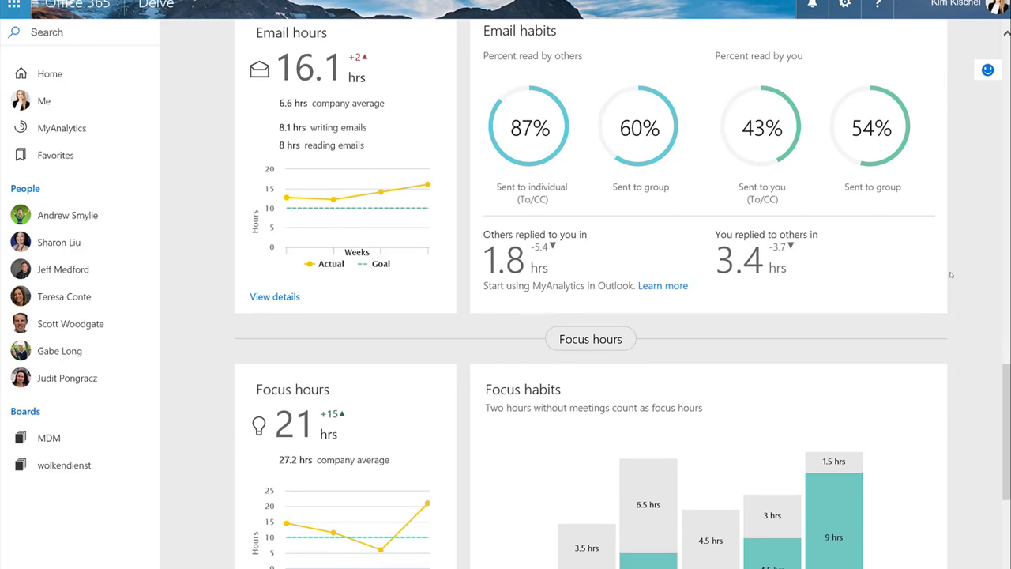